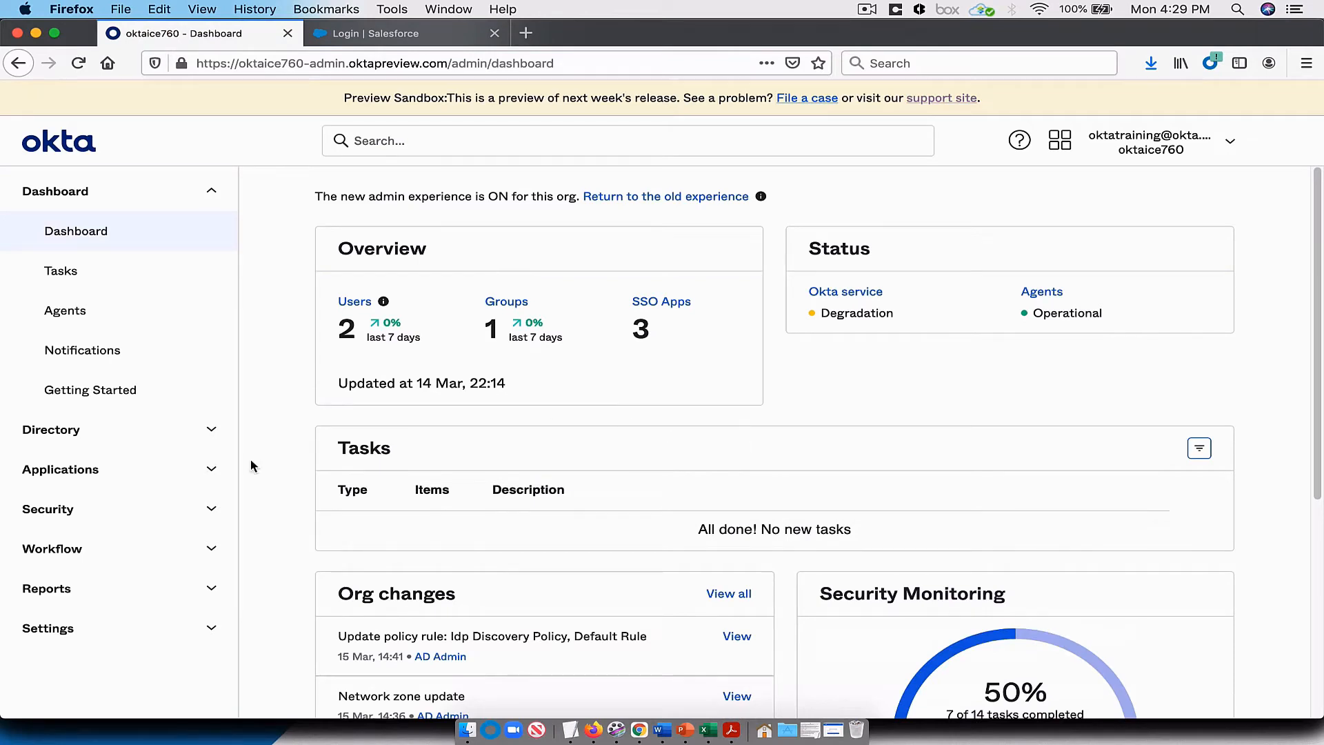
# Step: Find the Salesforce.com integration in the application catalog and start adding it to the org
pyautogui.click(117, 470)
pyautogui.click(107, 512)
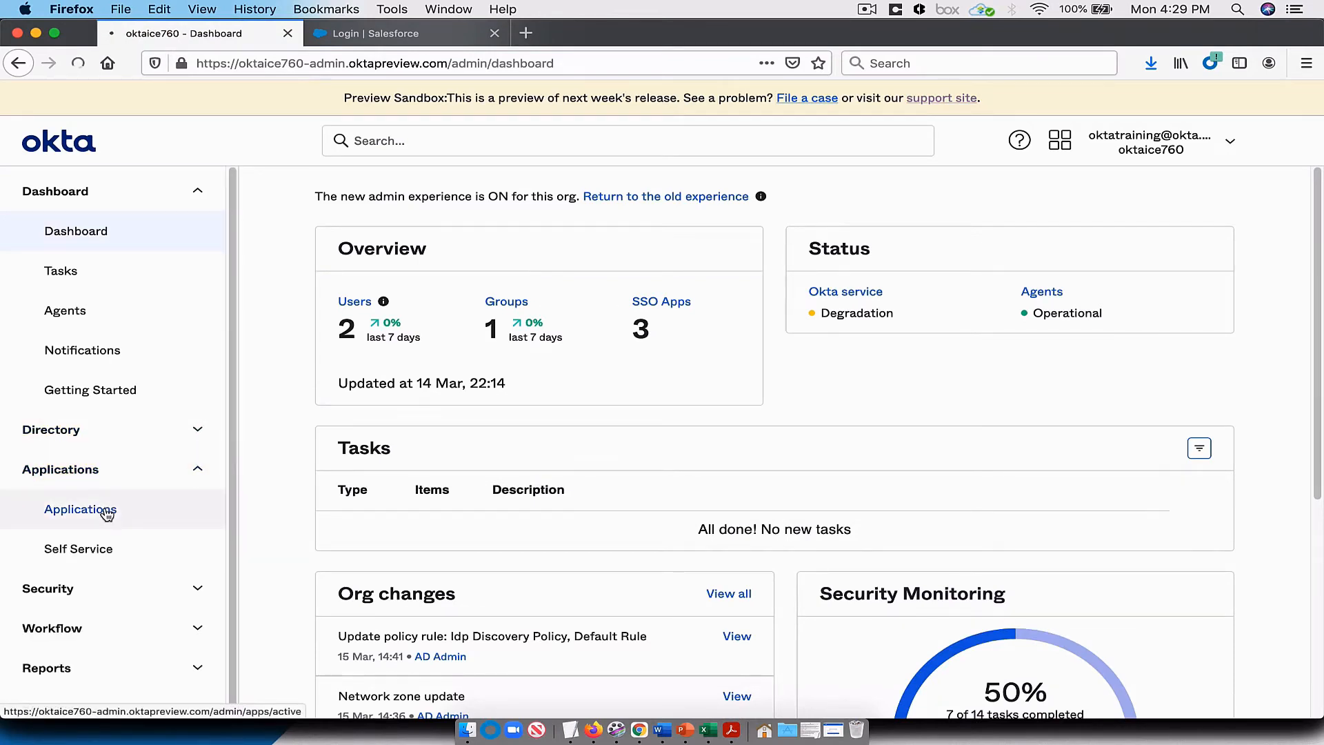
pyautogui.click(422, 268)
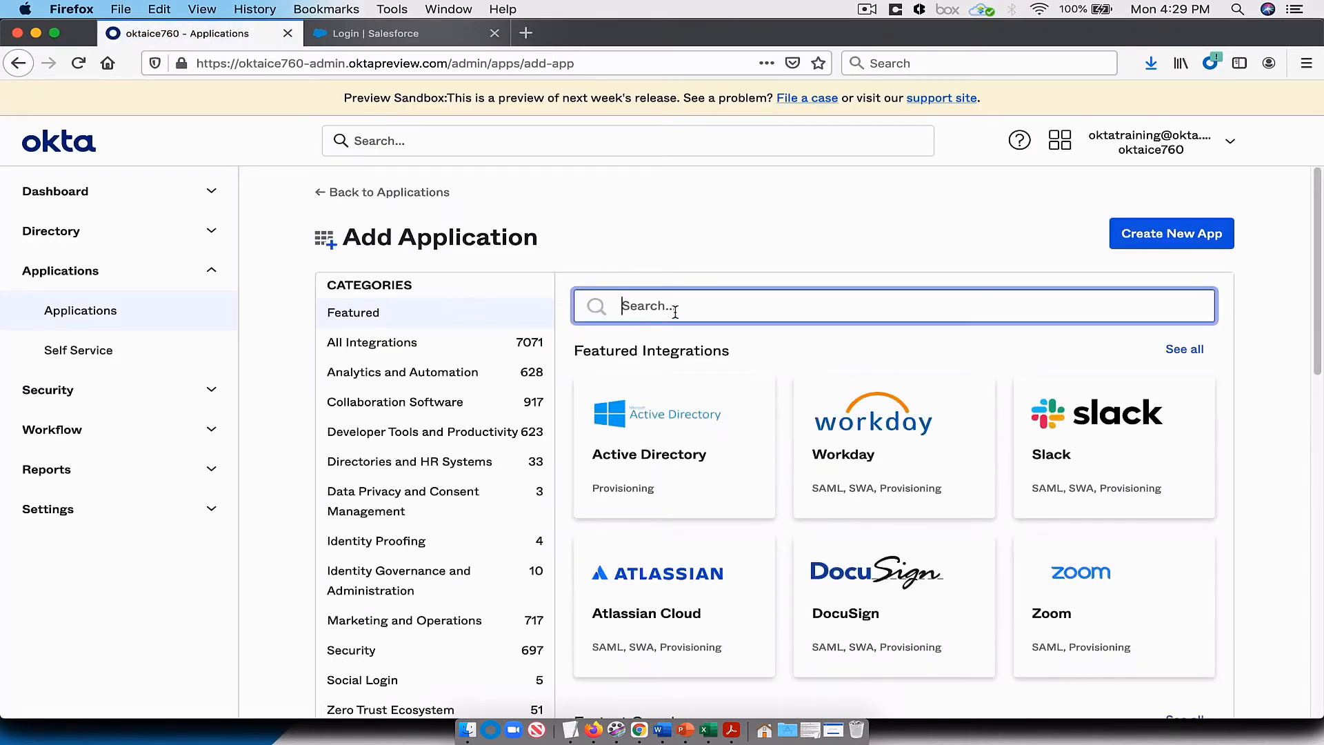
pyautogui.write('salesforce.')
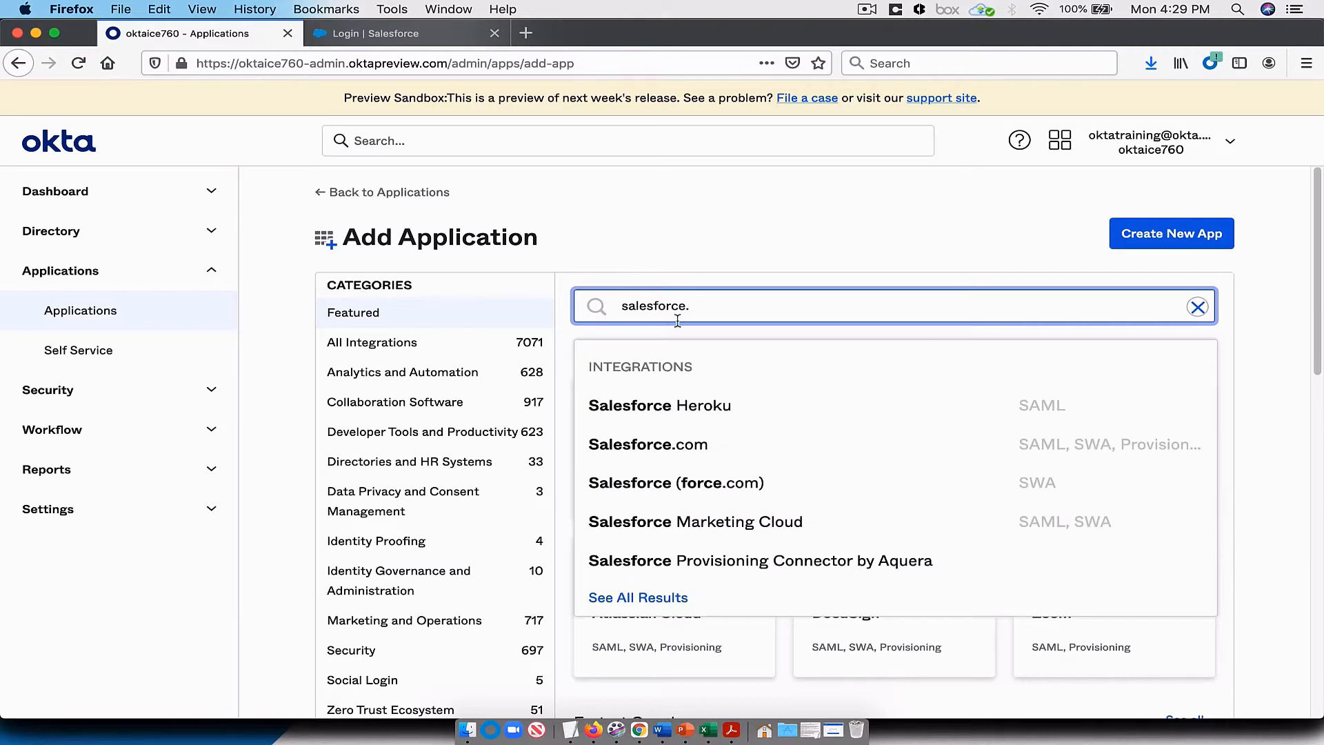
pyautogui.click(685, 449)
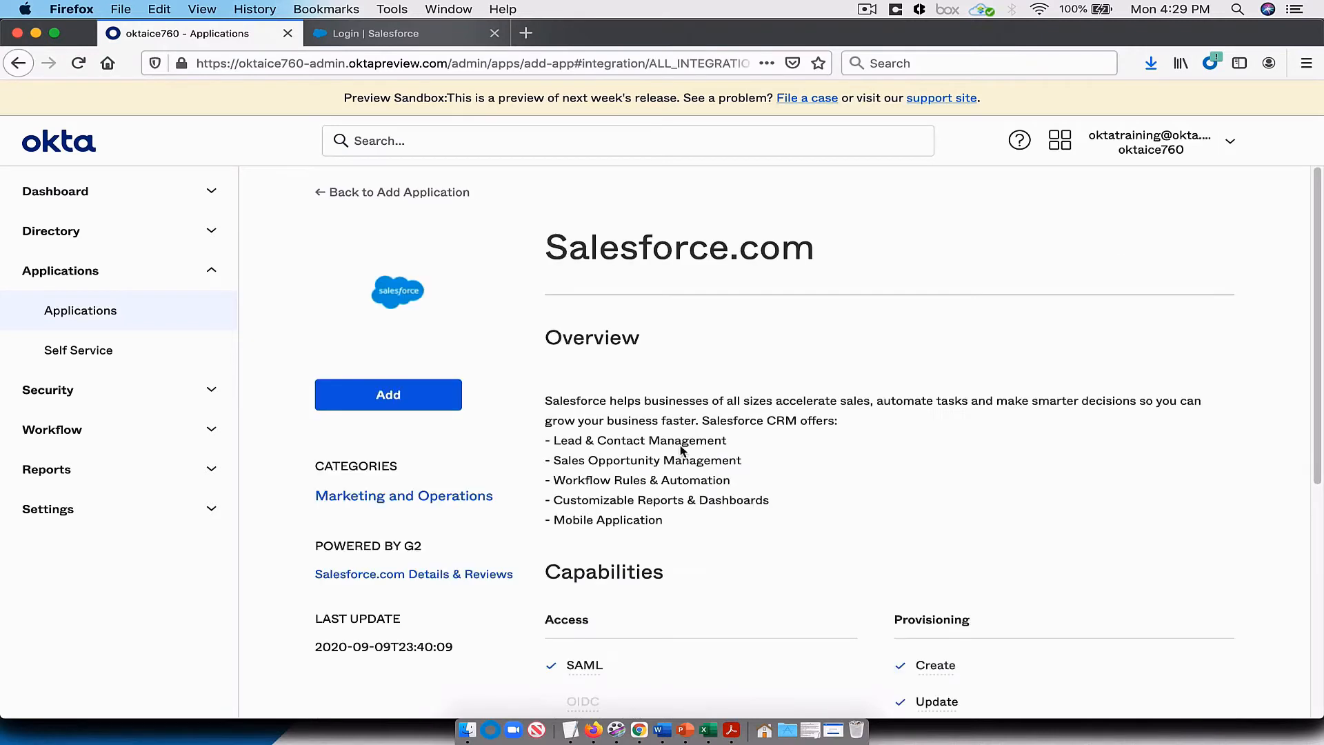
pyautogui.click(408, 388)
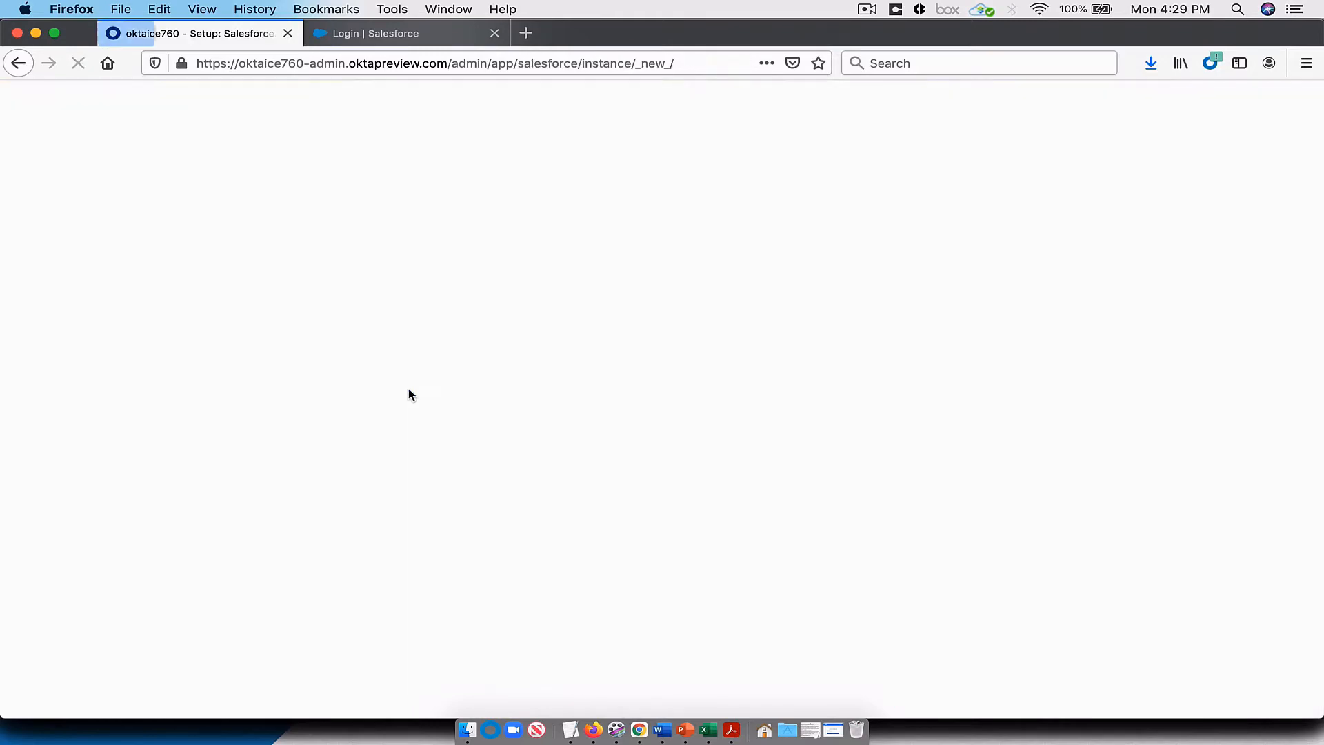
# Step: Set the Salesforce.com instance type to Sandbox and continue to the sign-on options
pyautogui.scroll(-2, 562, 441)
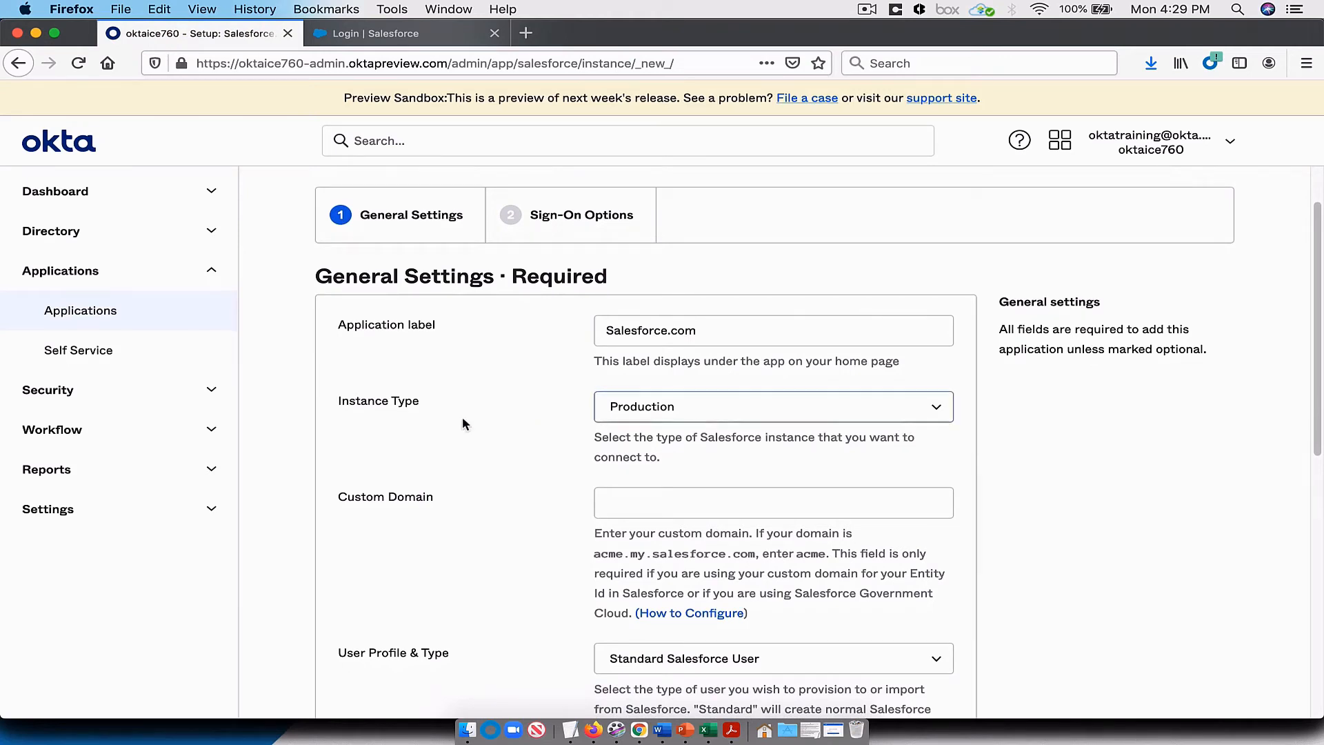
pyautogui.click(786, 413)
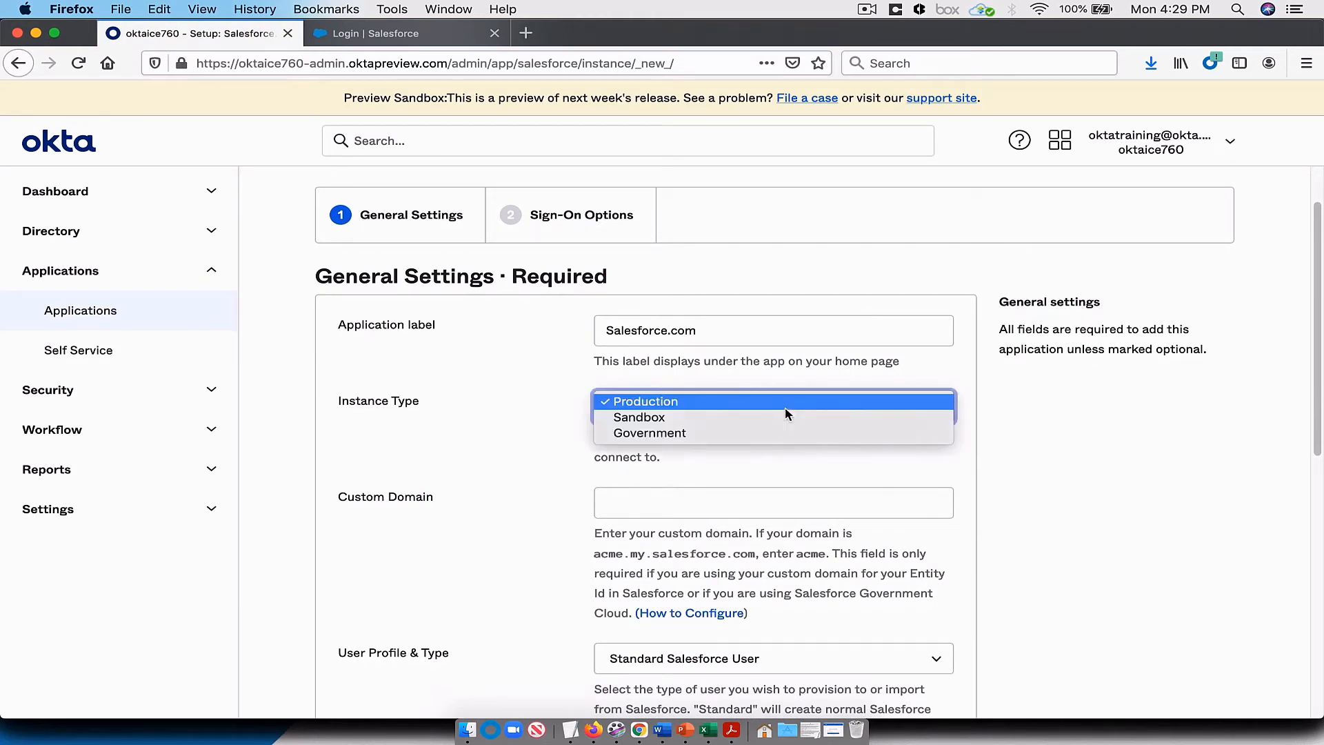
pyautogui.click(758, 417)
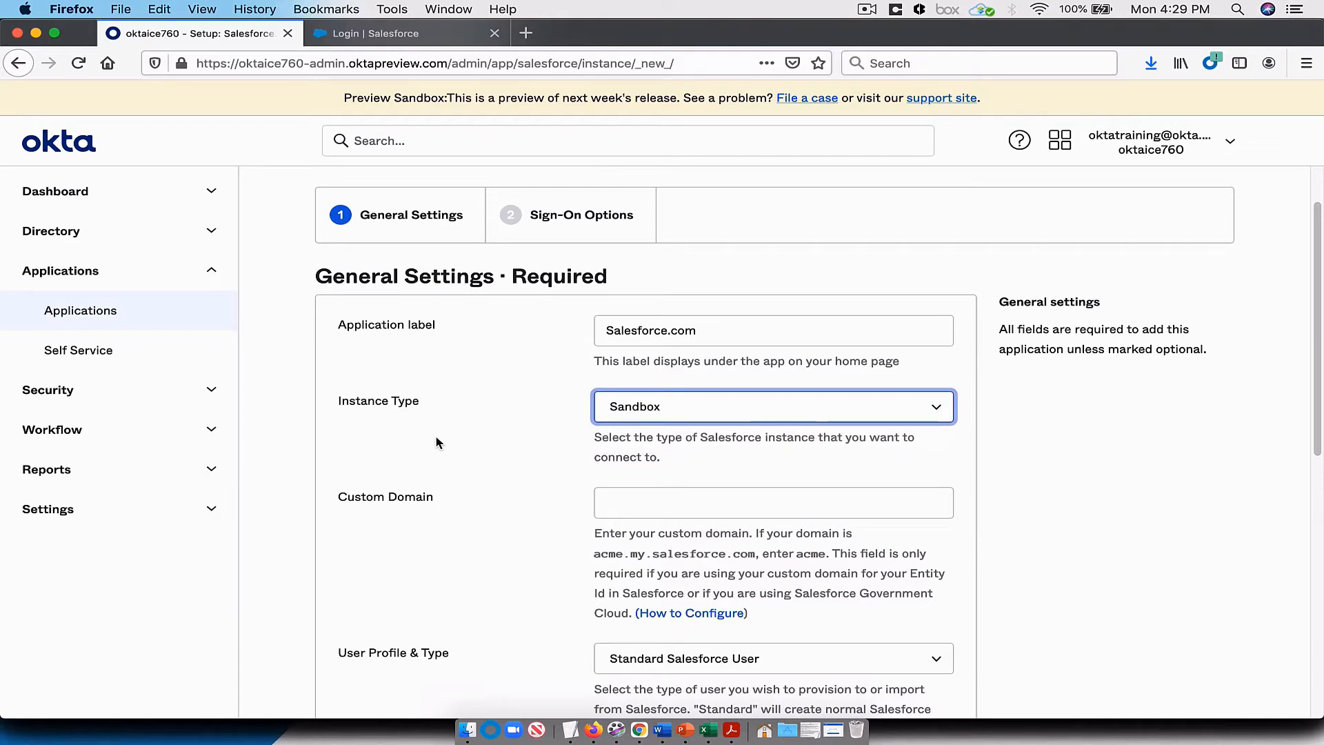
pyautogui.scroll(-3, 449, 446)
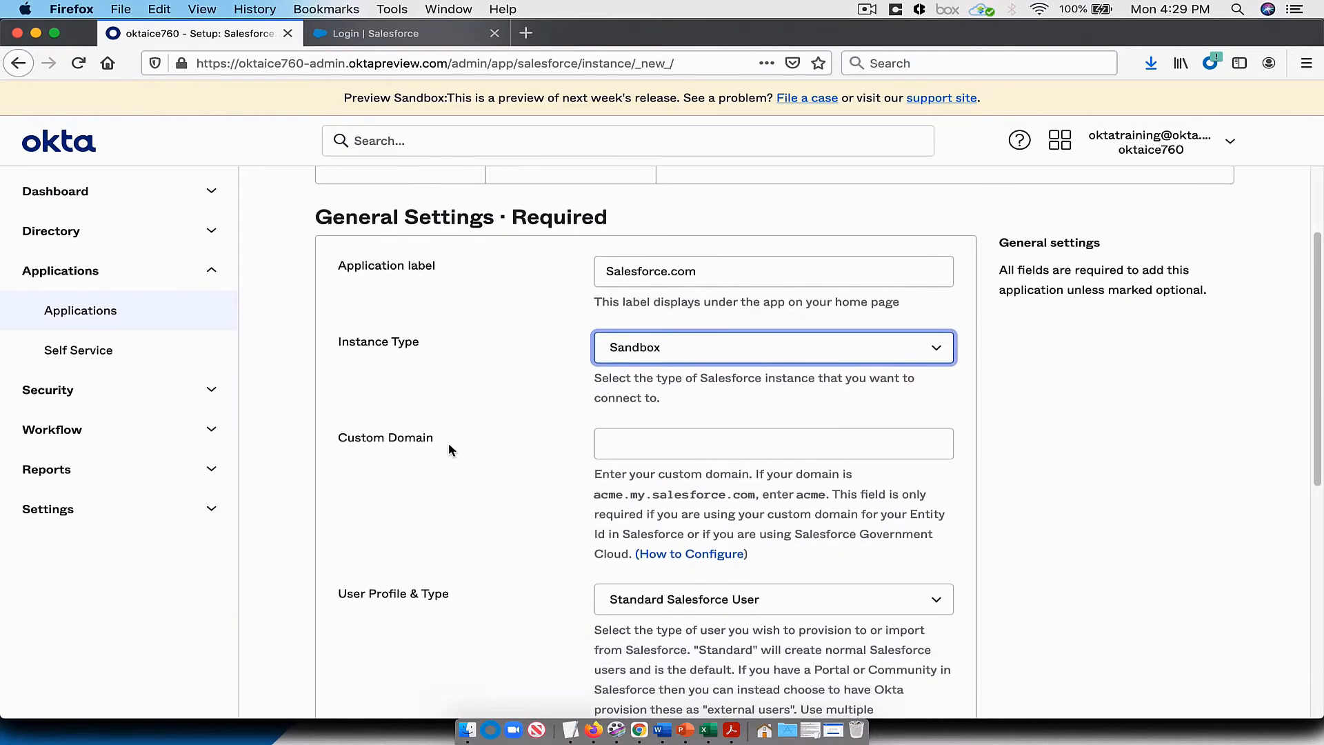
pyautogui.scroll(-5, 449, 448)
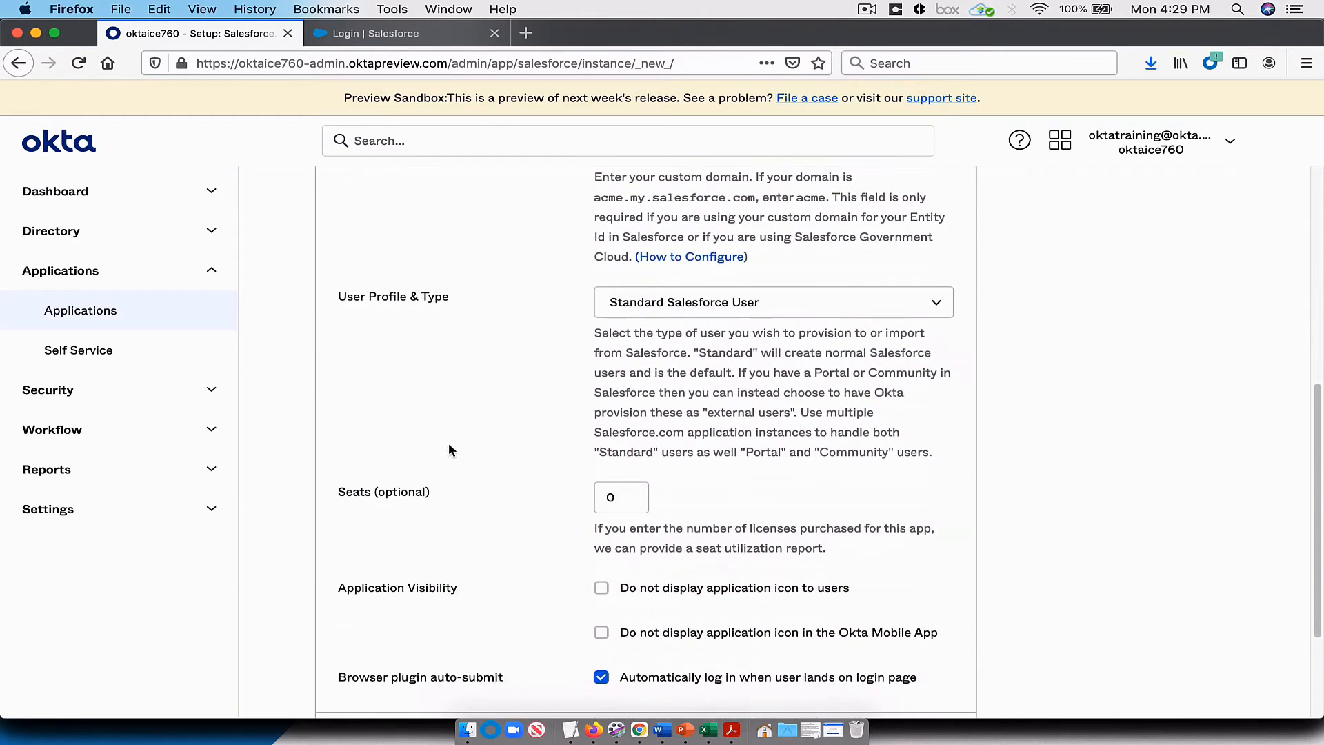
pyautogui.click(917, 588)
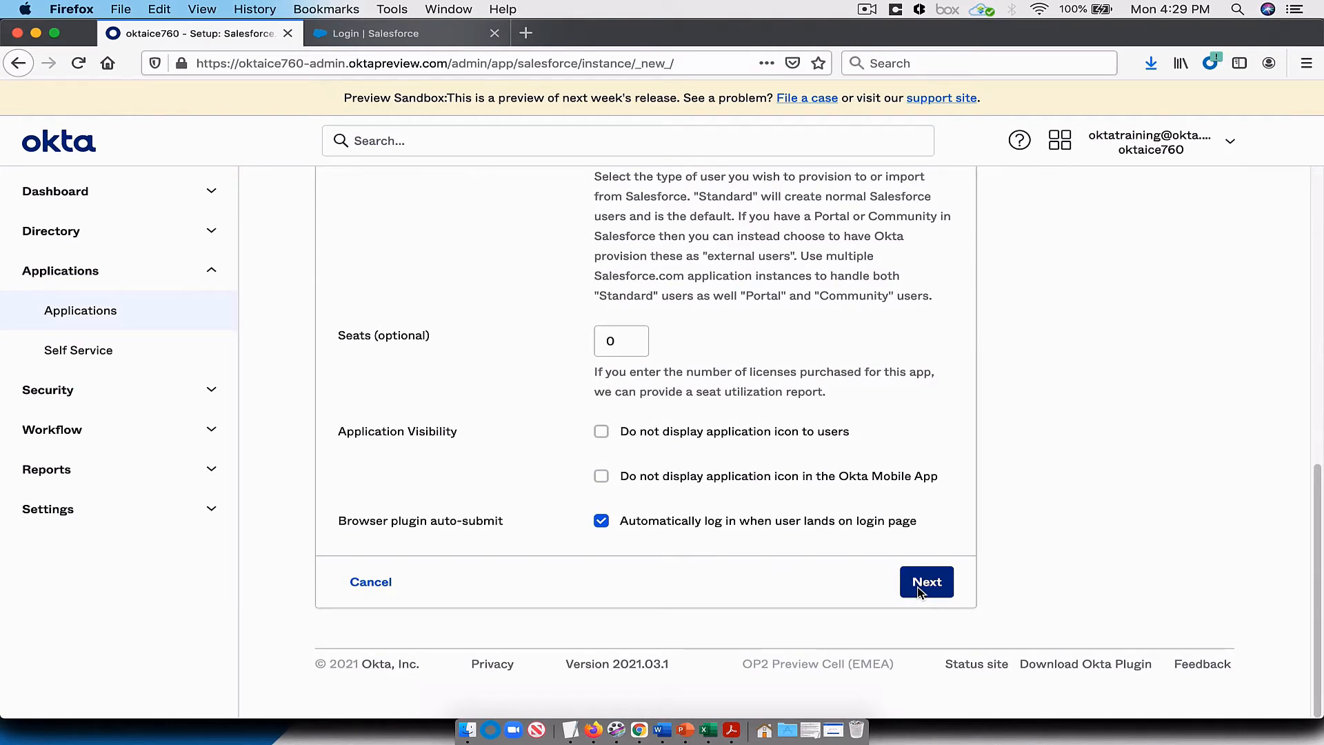
pyautogui.click(918, 588)
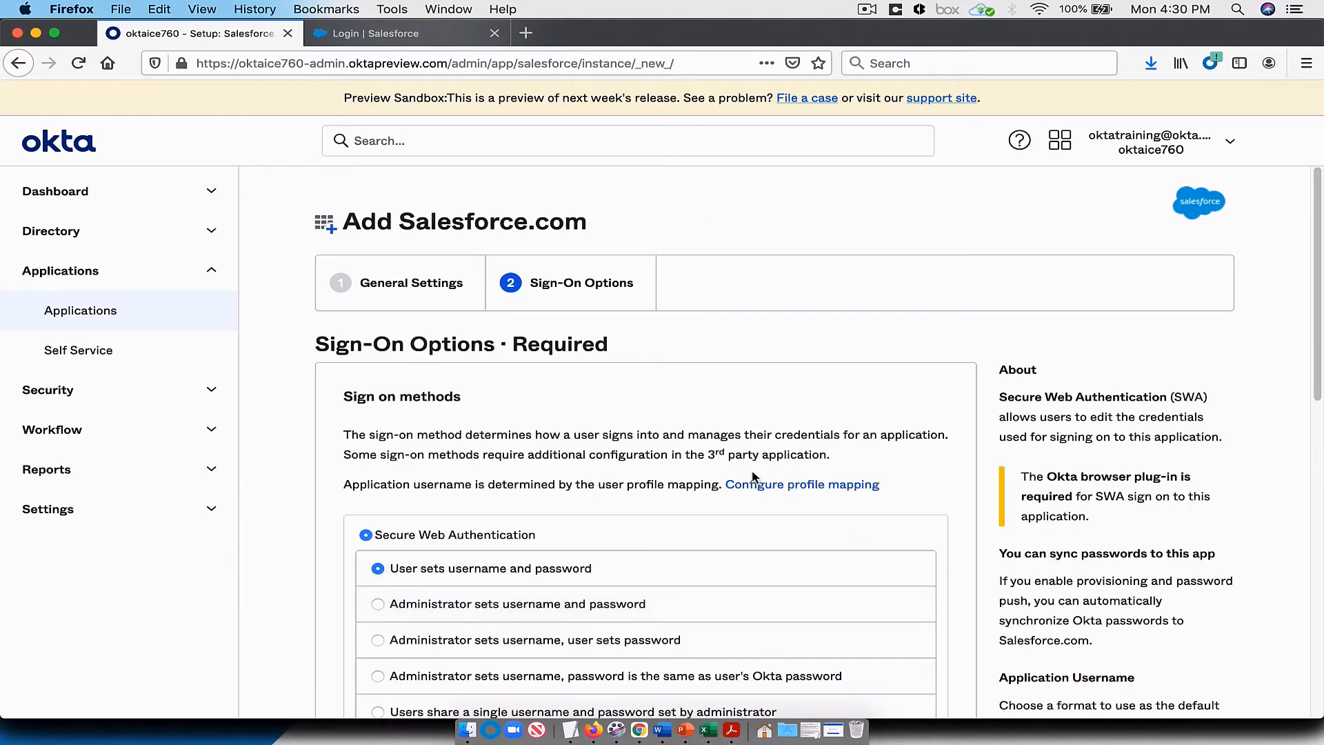
# Step: Choose SAML 2.0 as the sign-on method for Salesforce.com
pyautogui.scroll(-5, 688, 428)
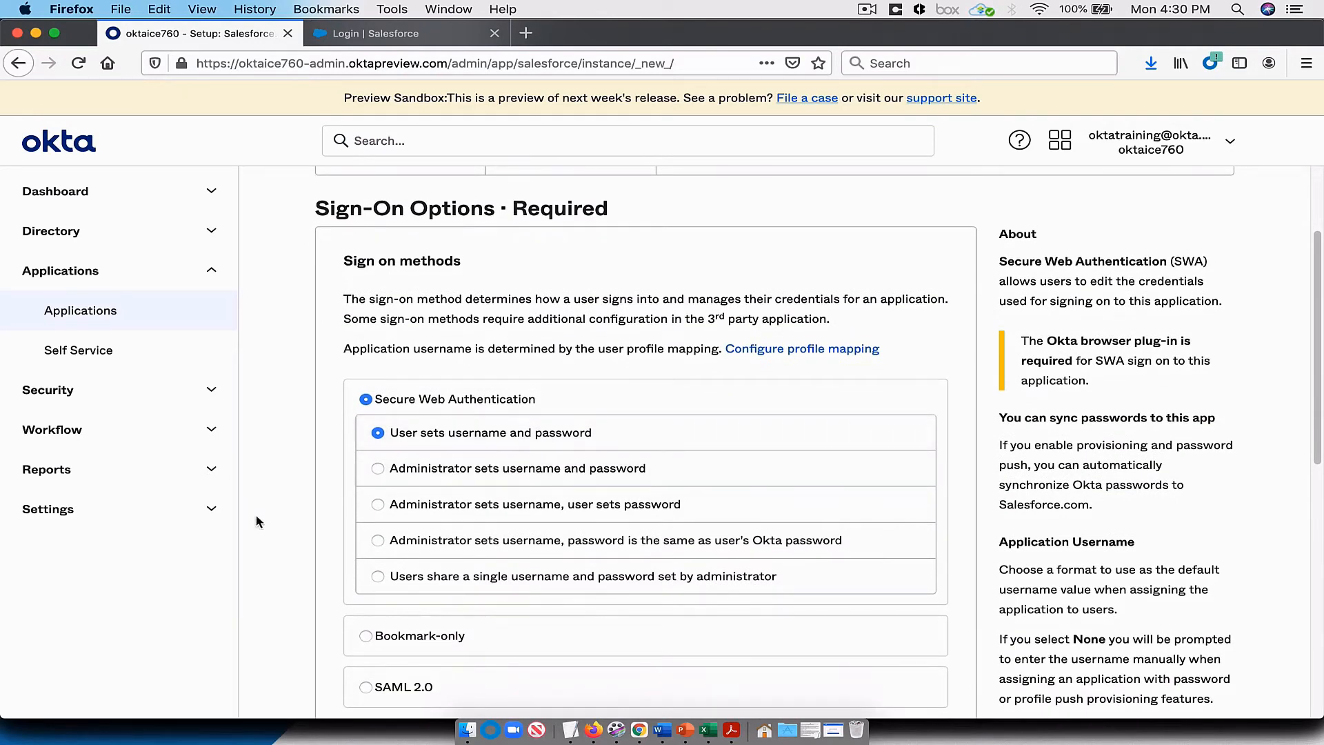
pyautogui.scroll(-2, 302, 524)
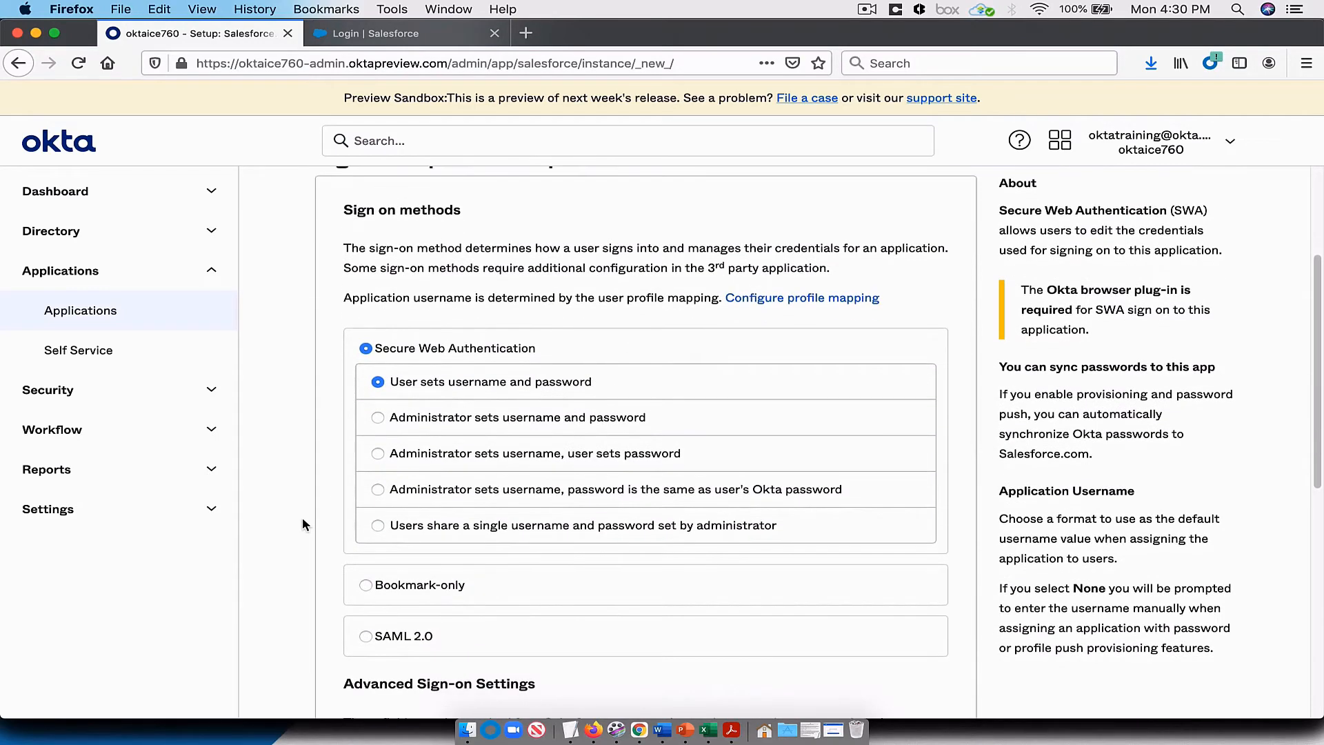
pyautogui.scroll(-7, 304, 489)
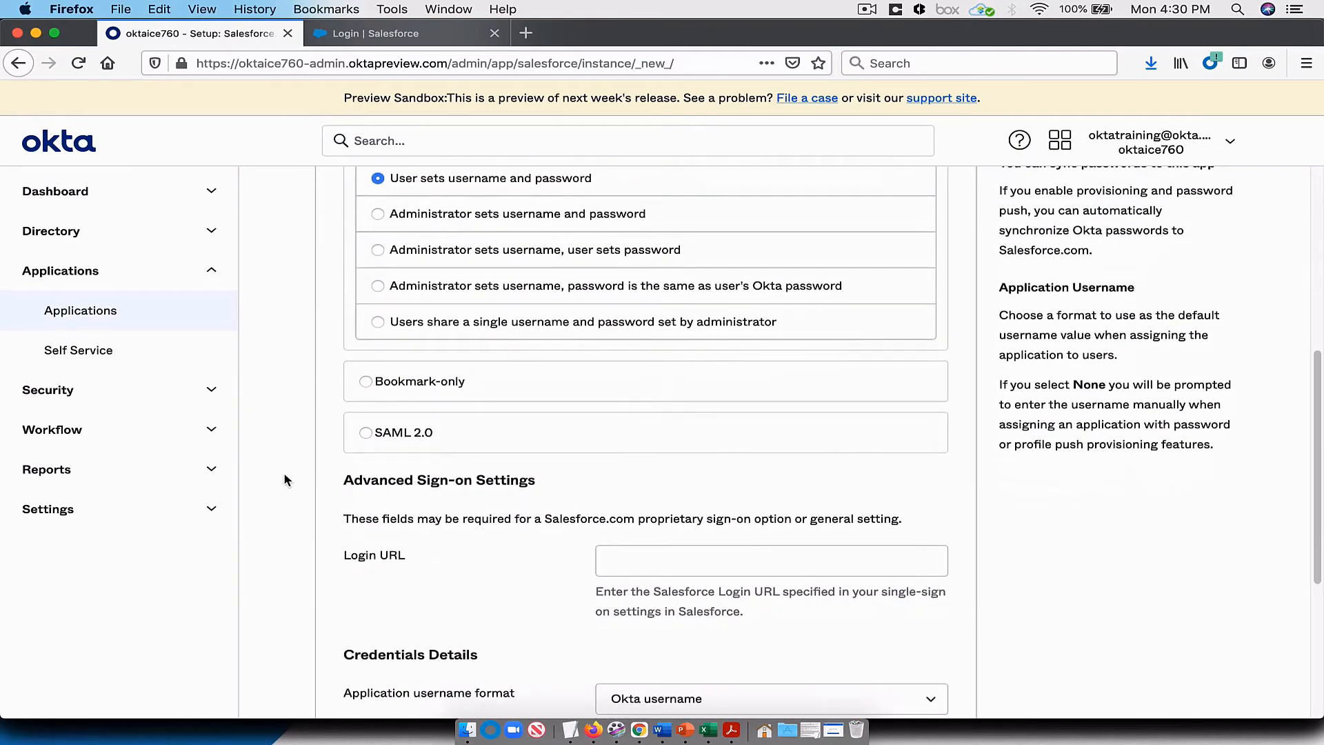
pyautogui.click(366, 432)
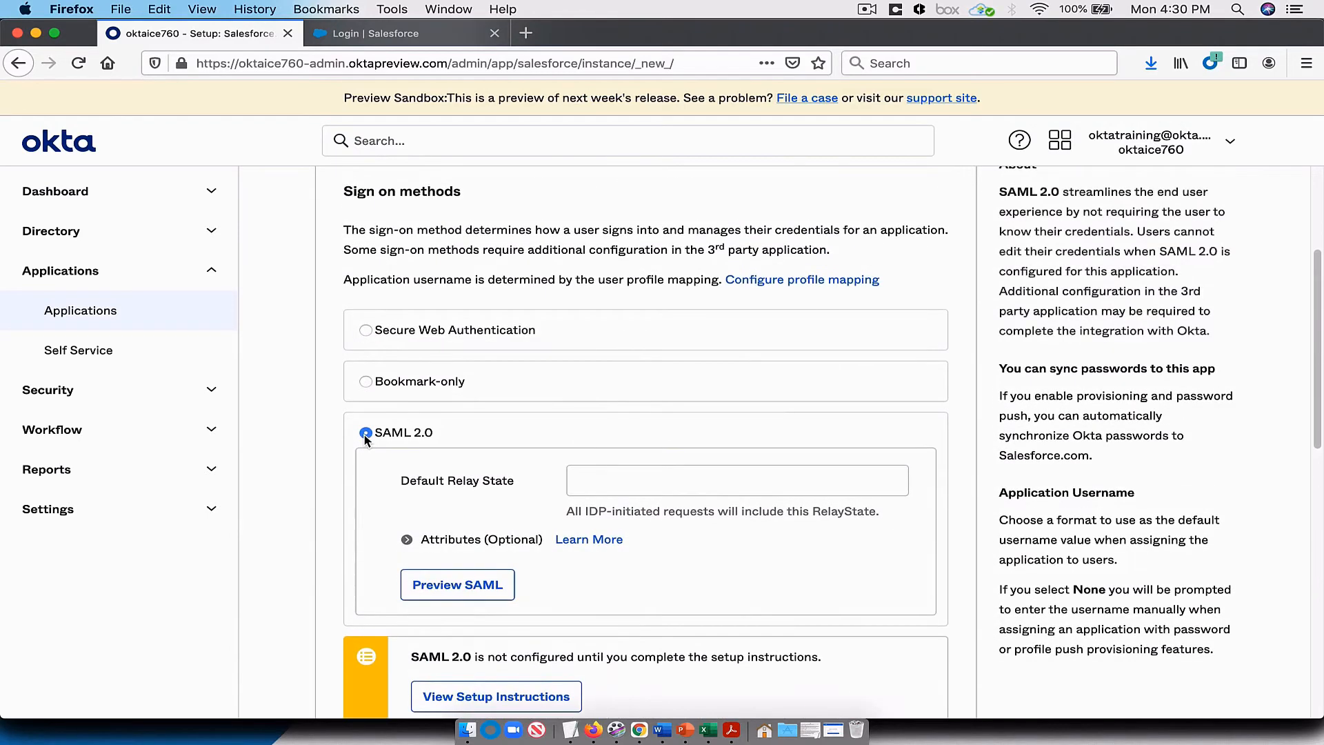
# Step: Set the application username format in the credentials details to Custom
pyautogui.scroll(-5, 359, 441)
pyautogui.scroll(-8, 360, 442)
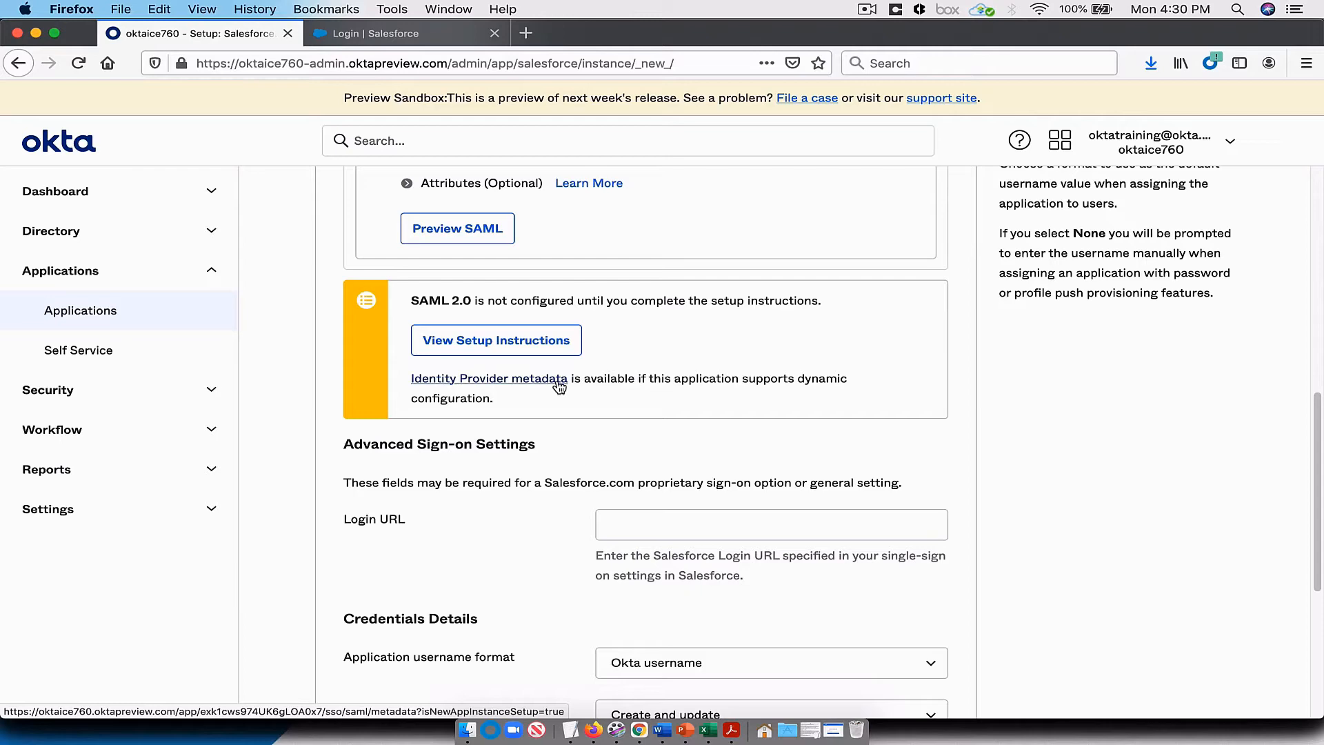
pyautogui.scroll(-2, 600, 403)
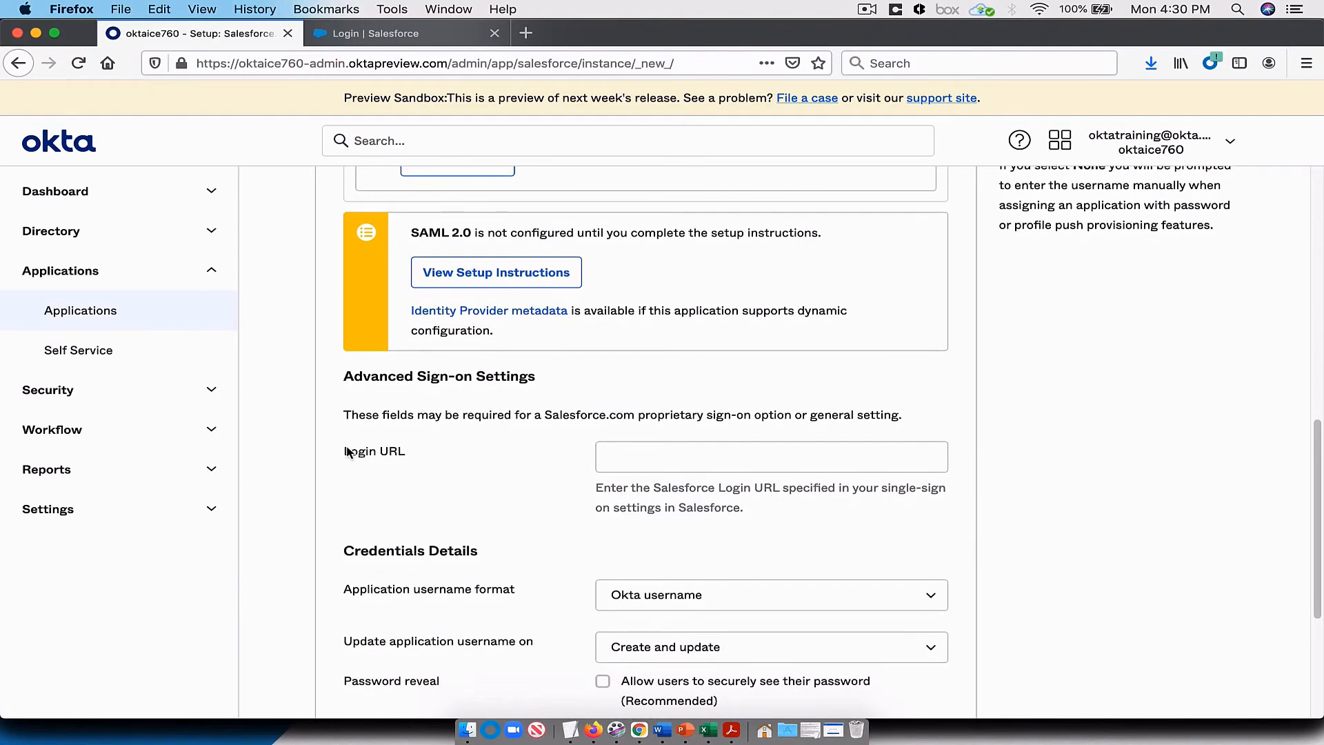
pyautogui.moveTo(348, 453); pyautogui.dragTo(477, 463)
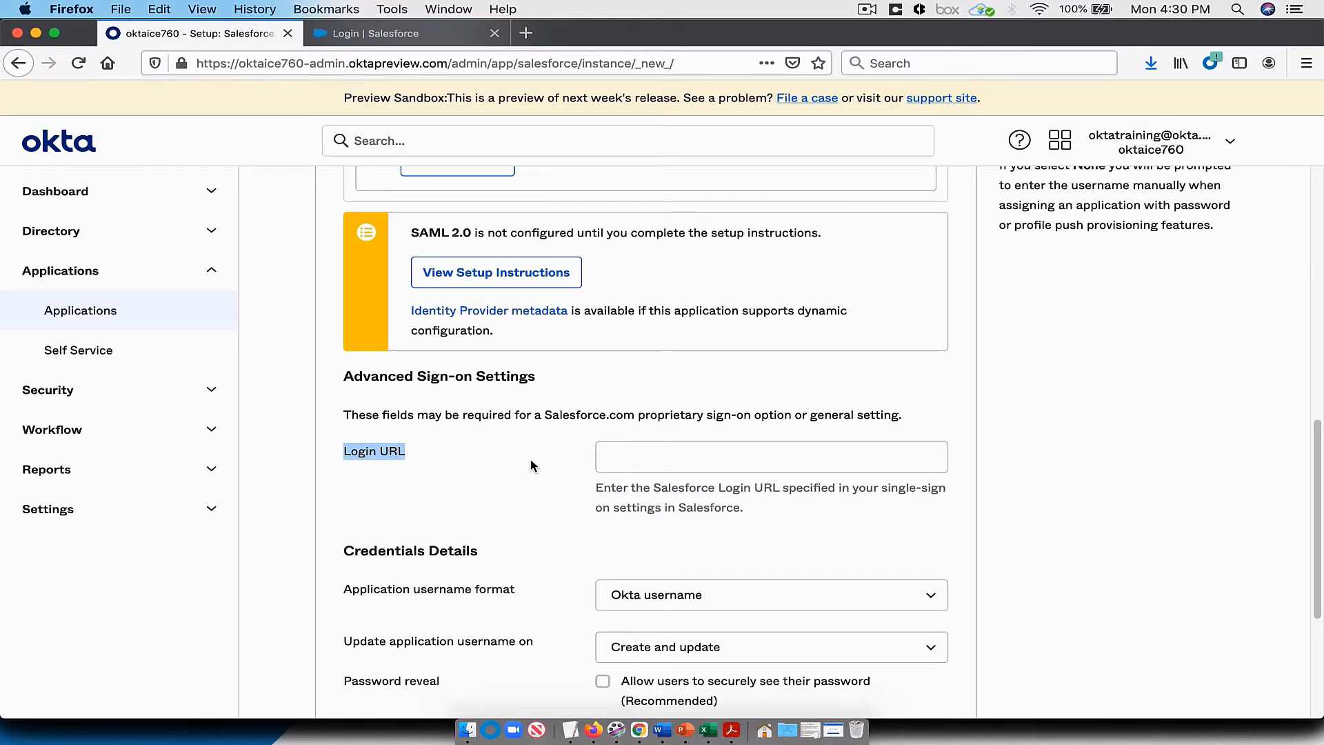
pyautogui.scroll(-2, 531, 461)
pyautogui.scroll(-2, 531, 466)
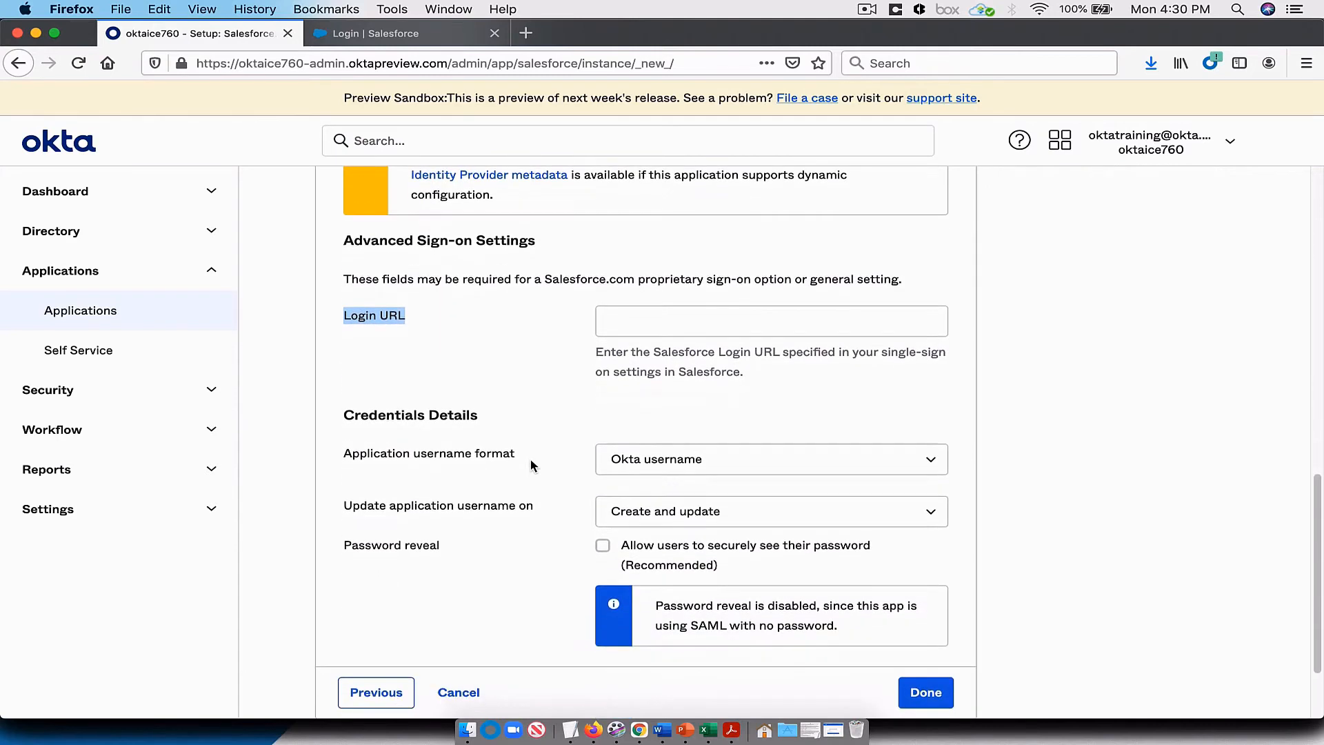
pyautogui.click(678, 460)
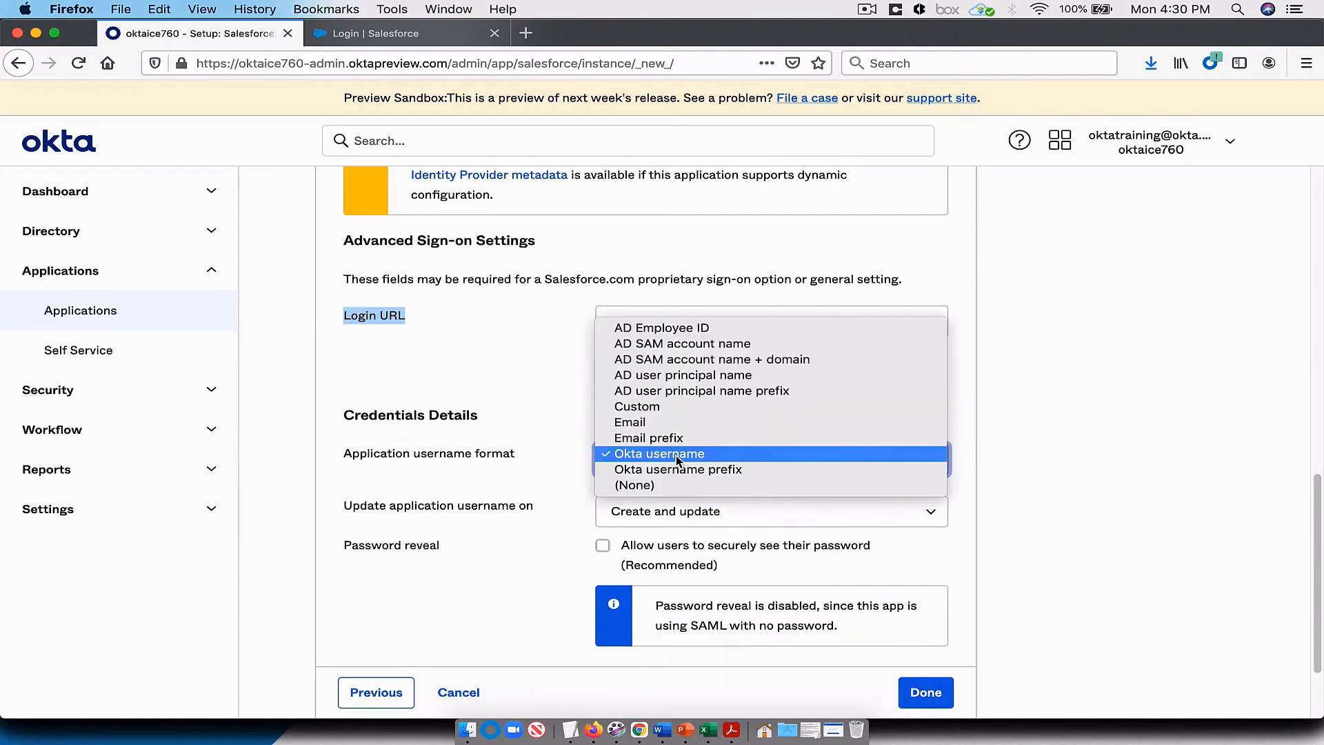
pyautogui.click(682, 407)
pyautogui.click(646, 516)
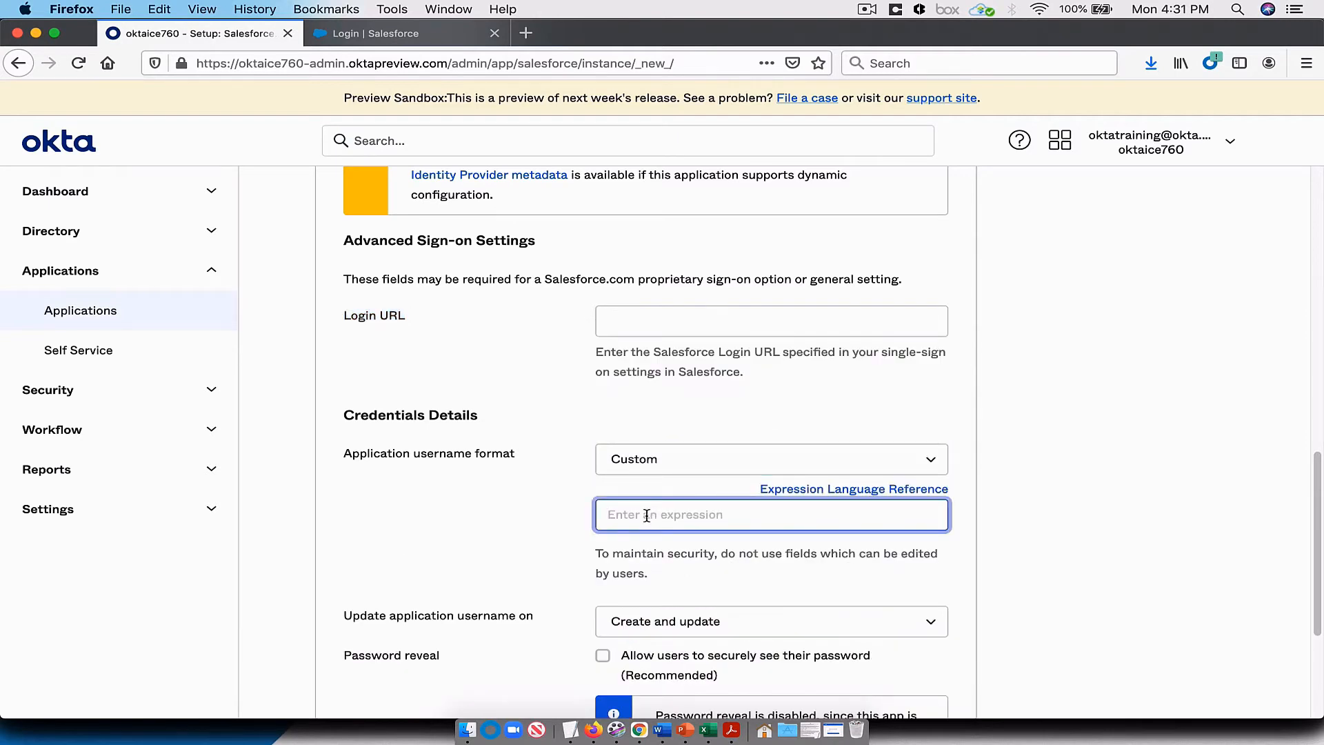
pyautogui.write('String.substringBefore(user.email')
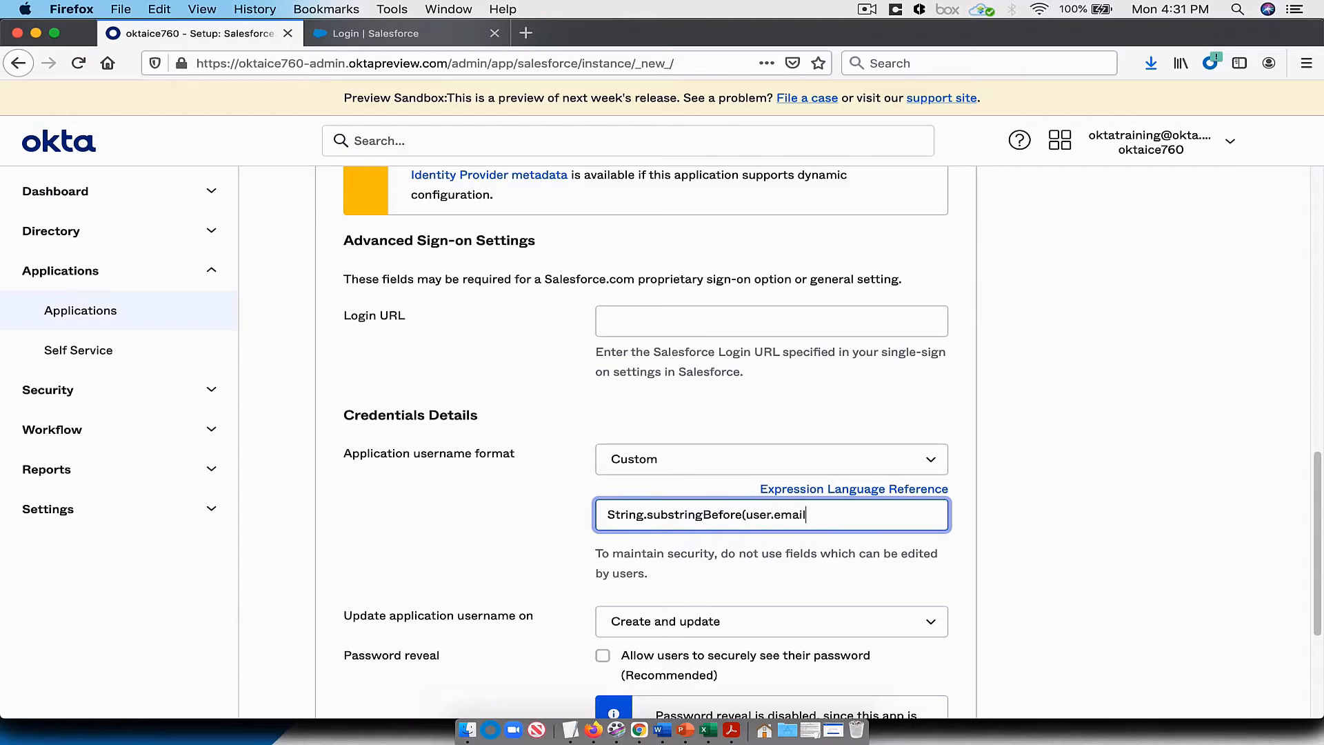
pyautogui.write(',"@") + "@oktaice760.com"')
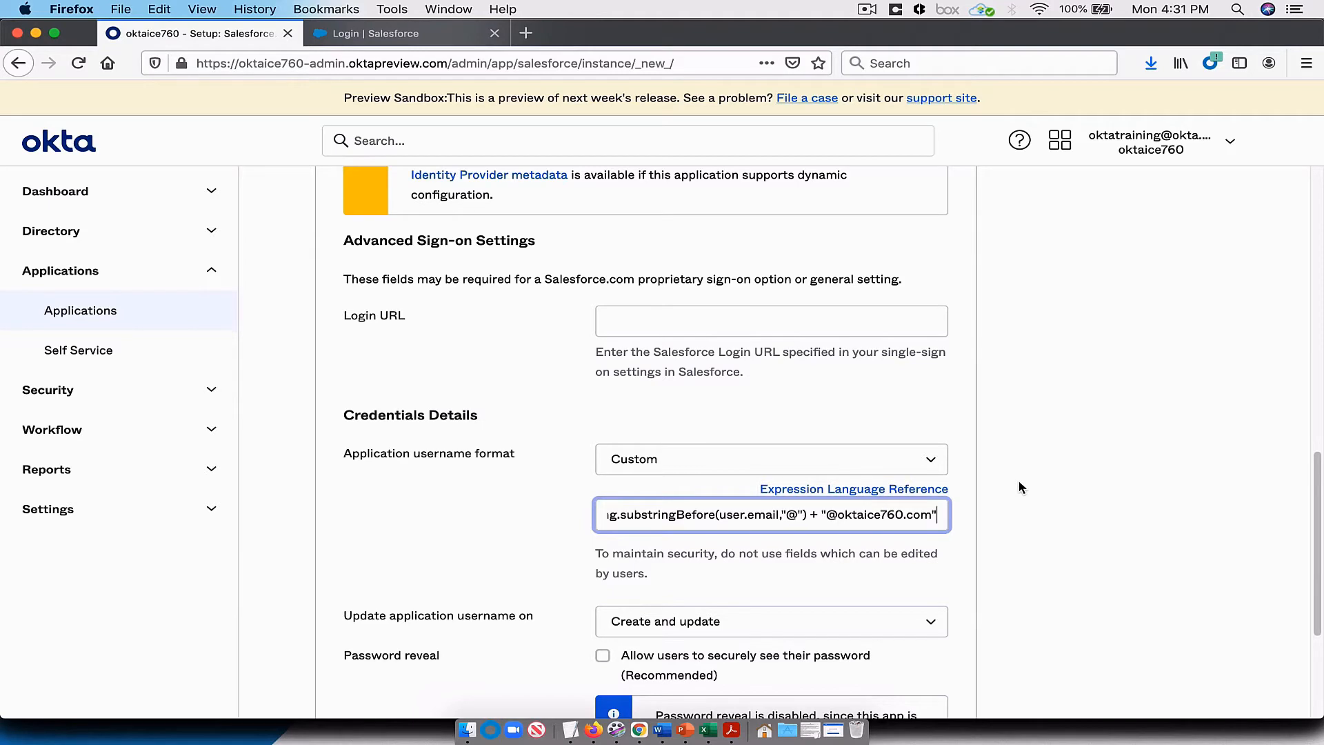
# Step: Finish the sign-on options to complete adding the Salesforce.com application
pyautogui.scroll(-1, 1019, 481)
pyautogui.scroll(-5, 1019, 483)
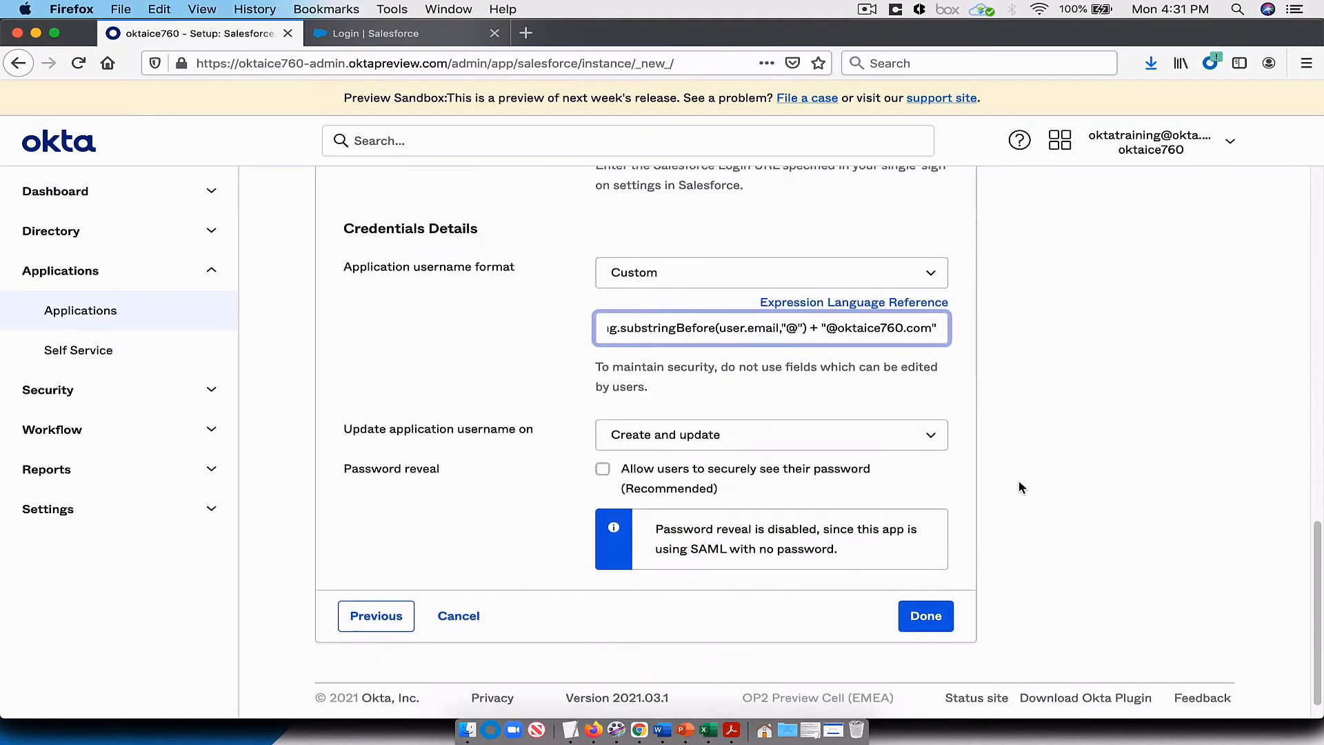
pyautogui.click(933, 581)
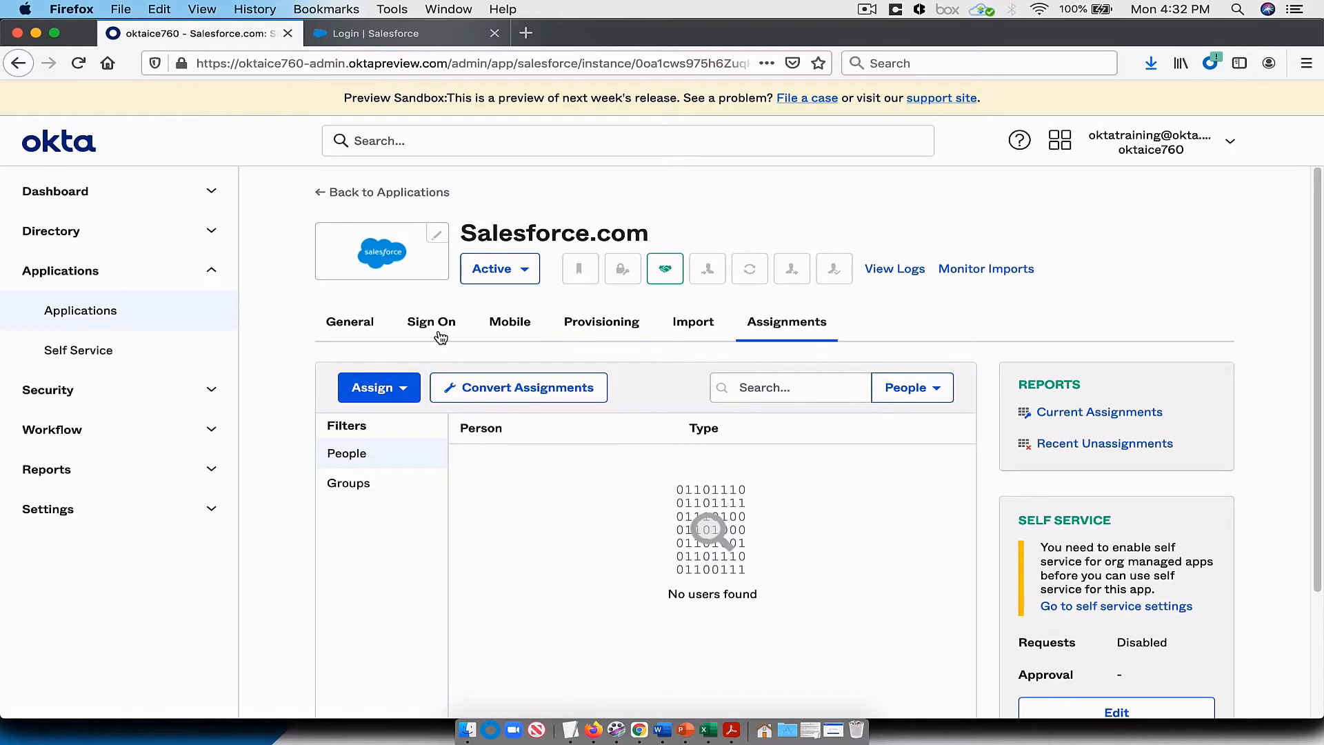
# Step: Save the Identity Provider metadata from the Salesforce.com sign-on settings to the Desktop as metadata
pyautogui.click(439, 336)
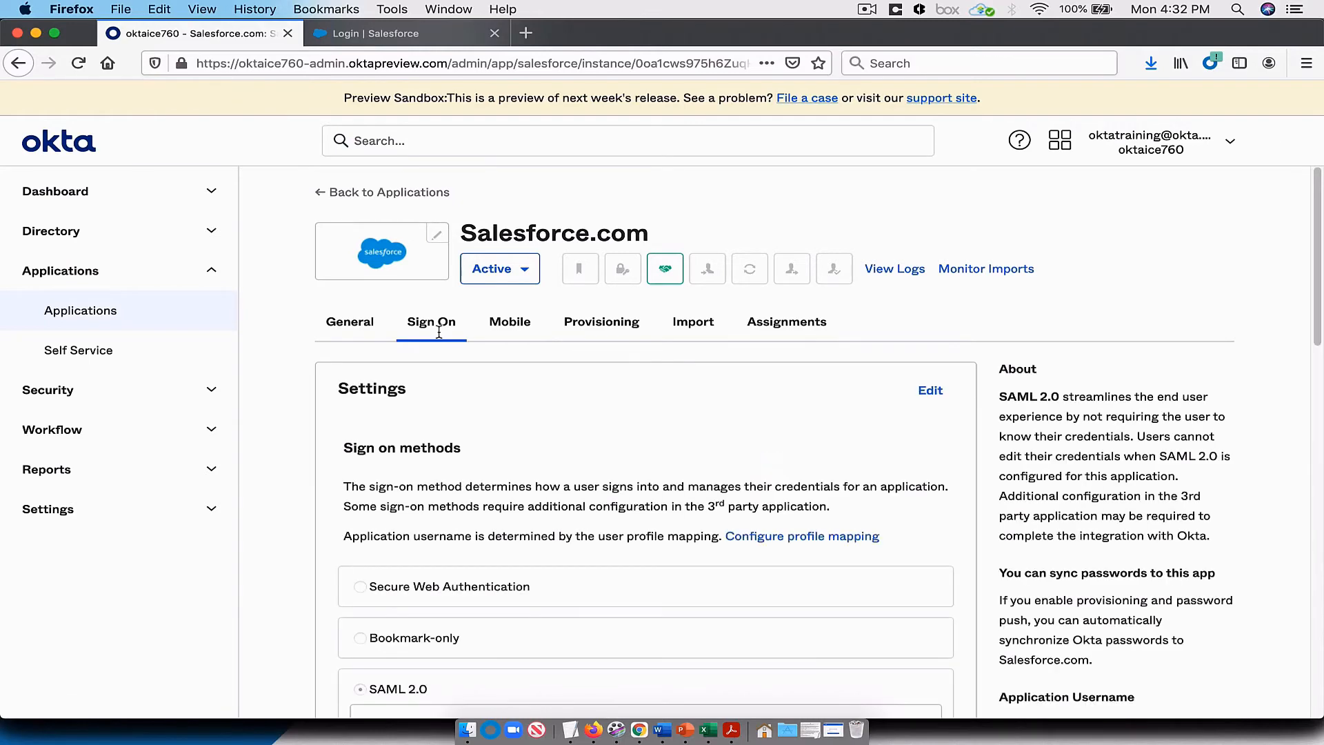
pyautogui.scroll(-2, 484, 407)
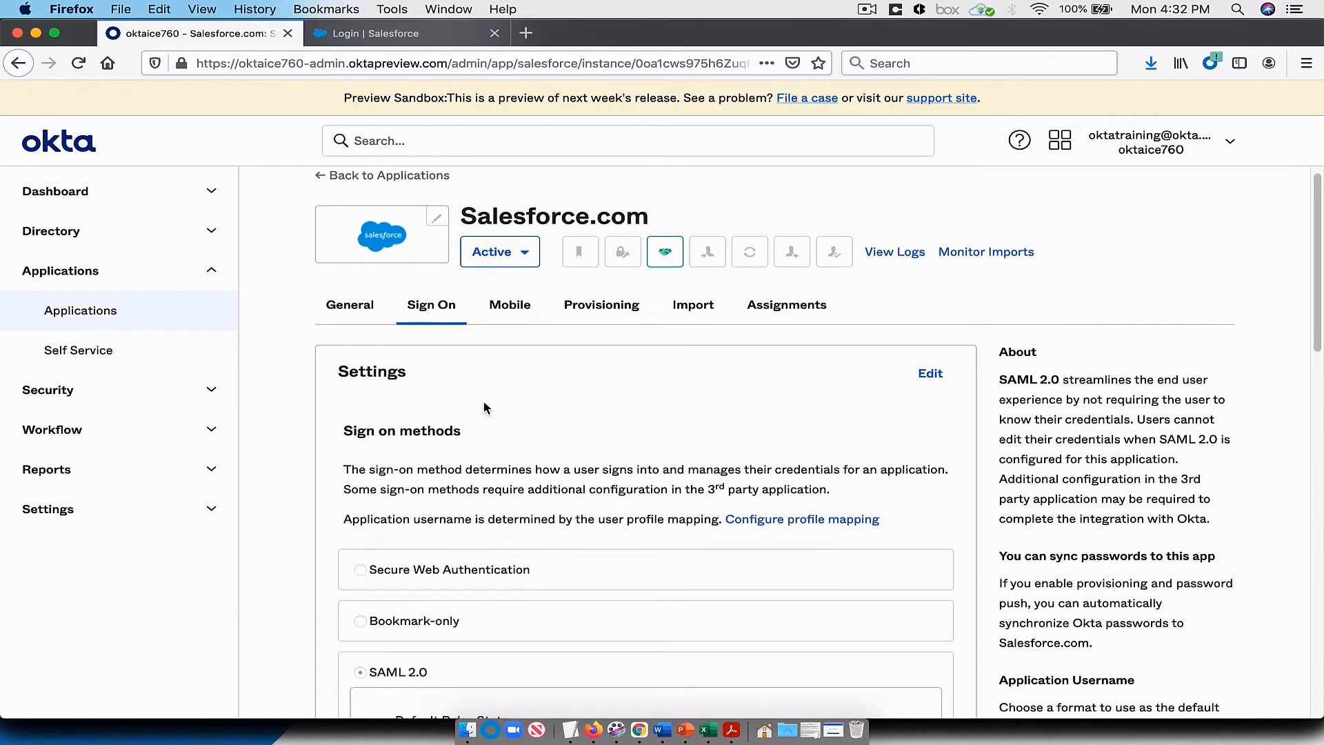
pyautogui.scroll(-4, 484, 406)
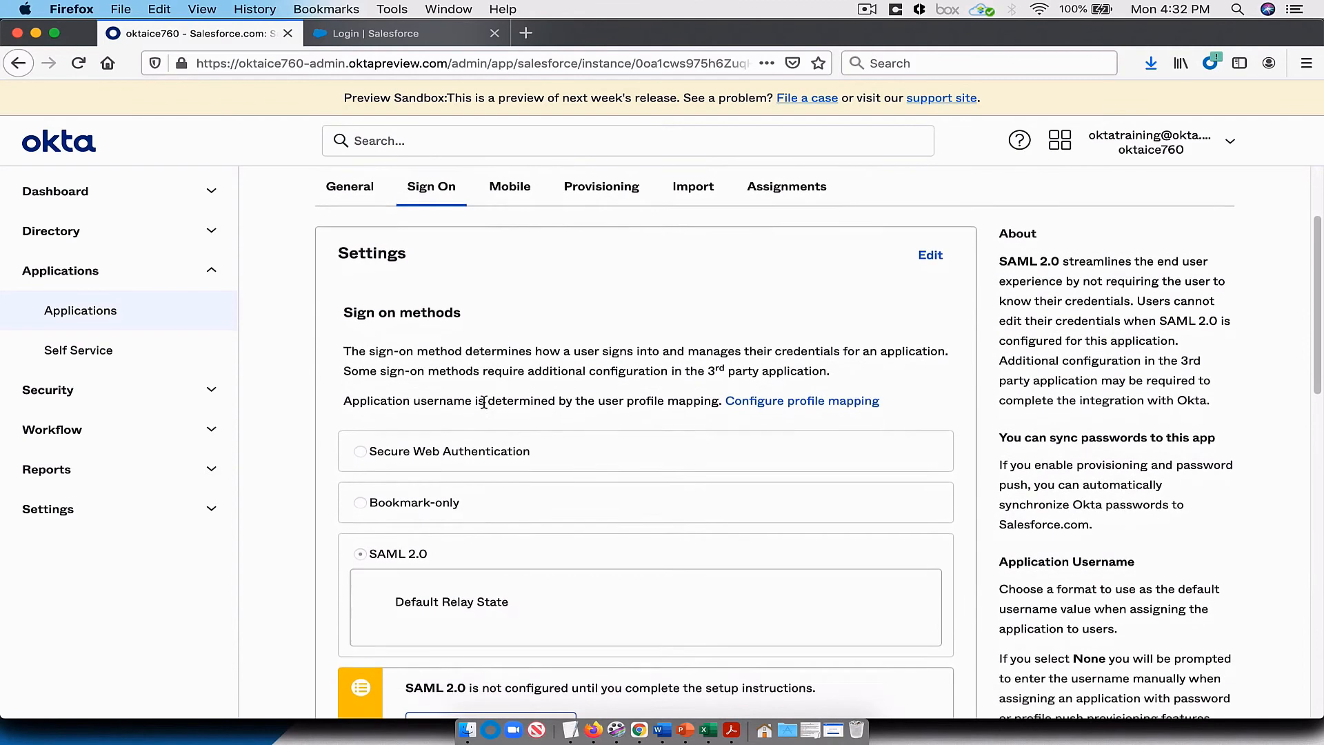
pyautogui.scroll(-8, 483, 403)
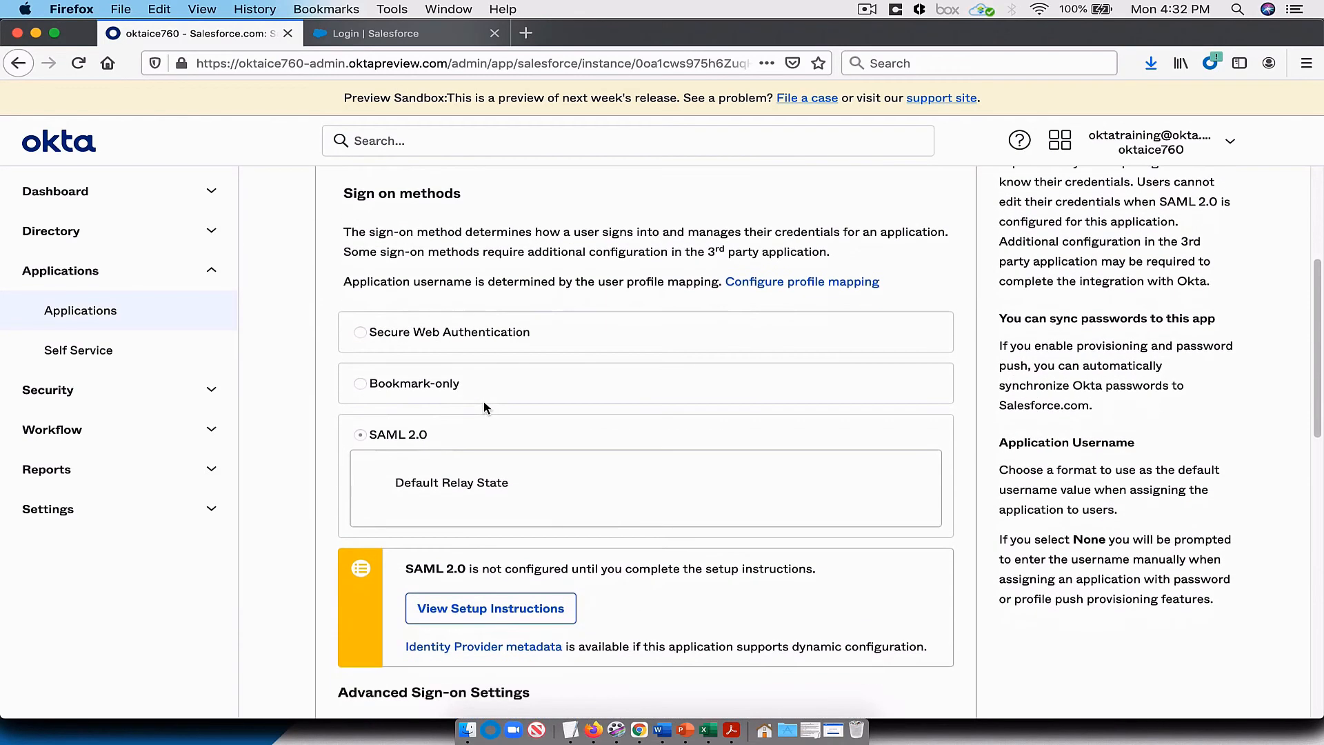
pyautogui.rightClick(489, 413)
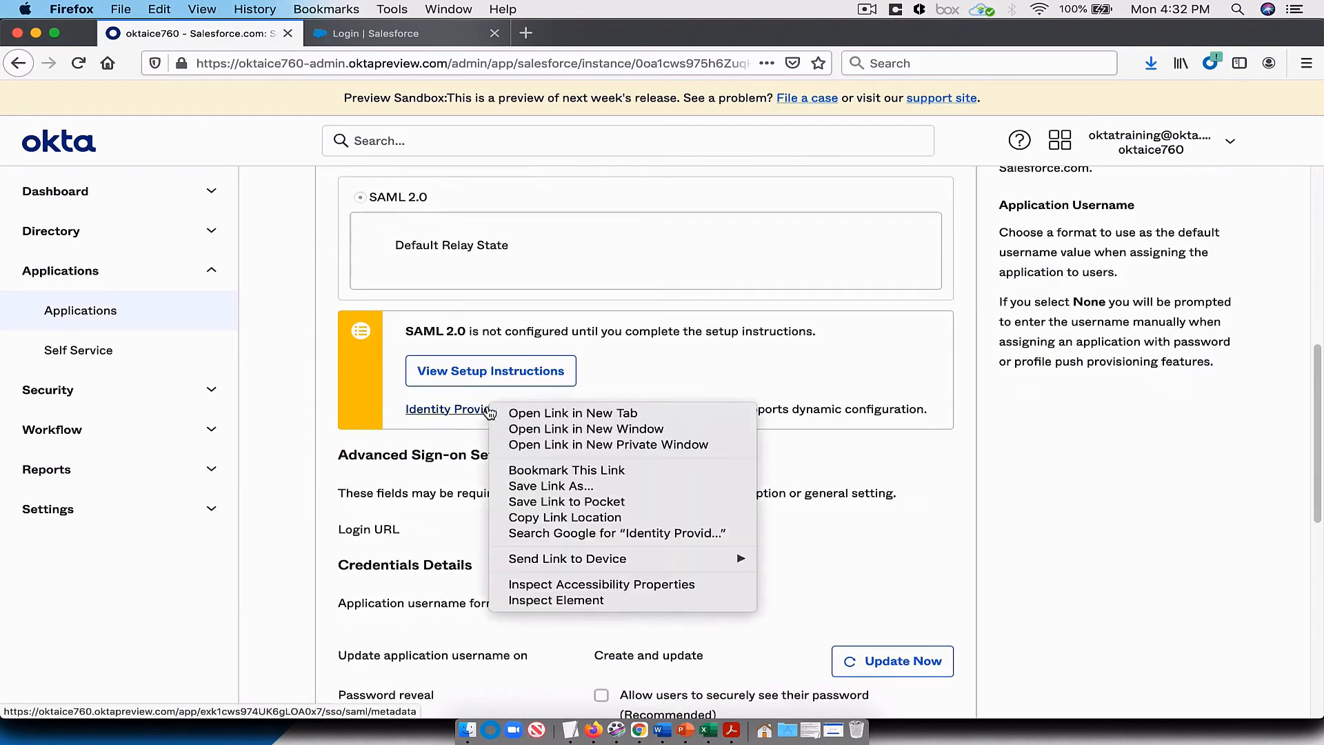
pyautogui.click(537, 485)
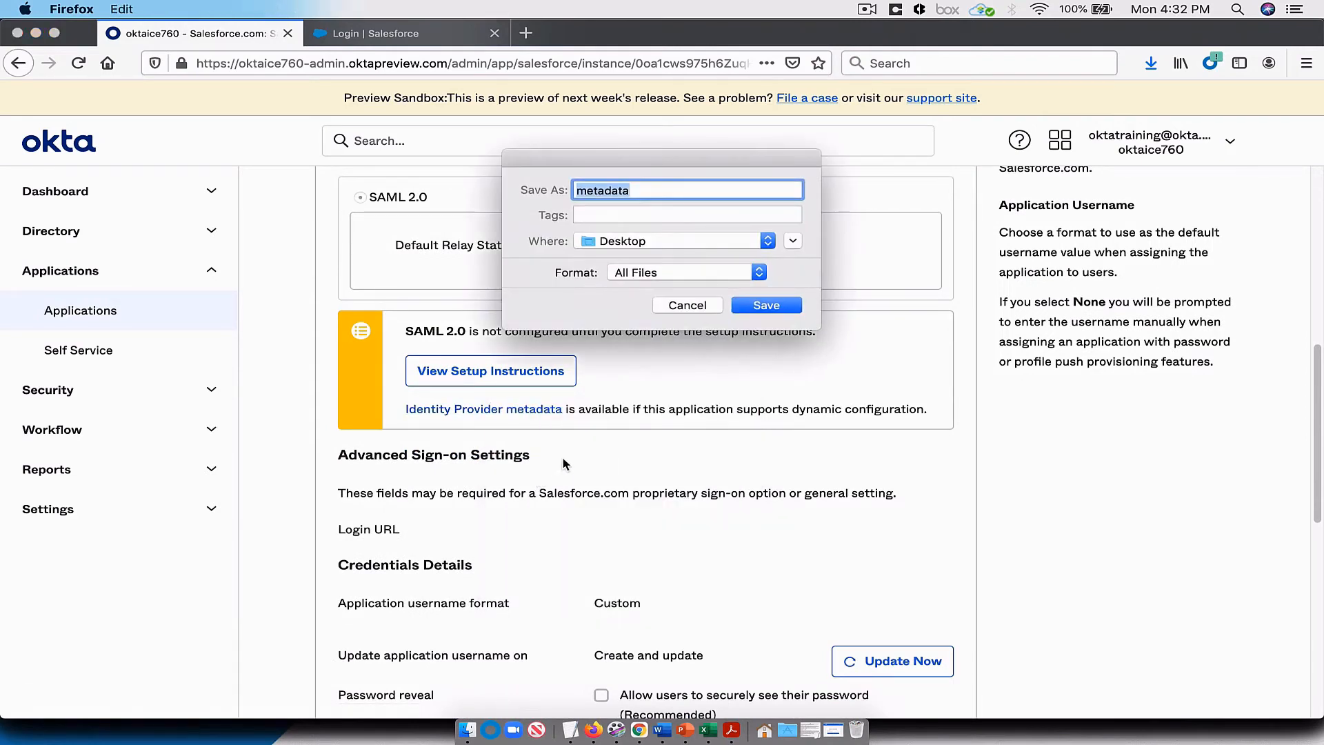
pyautogui.click(773, 306)
pyautogui.click(793, 268)
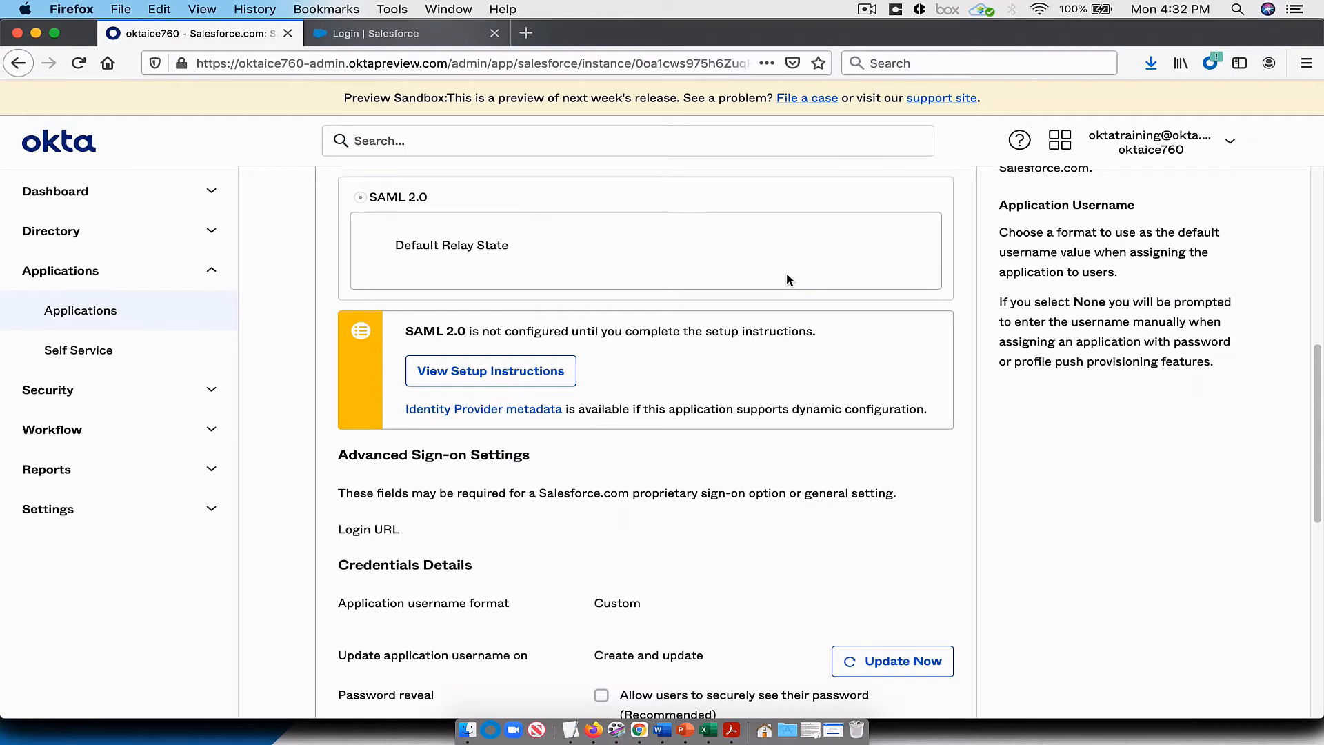
# Step: Log in to the Salesforce sandbox at test.salesforce.com with the training account's username and password
pyautogui.click(411, 36)
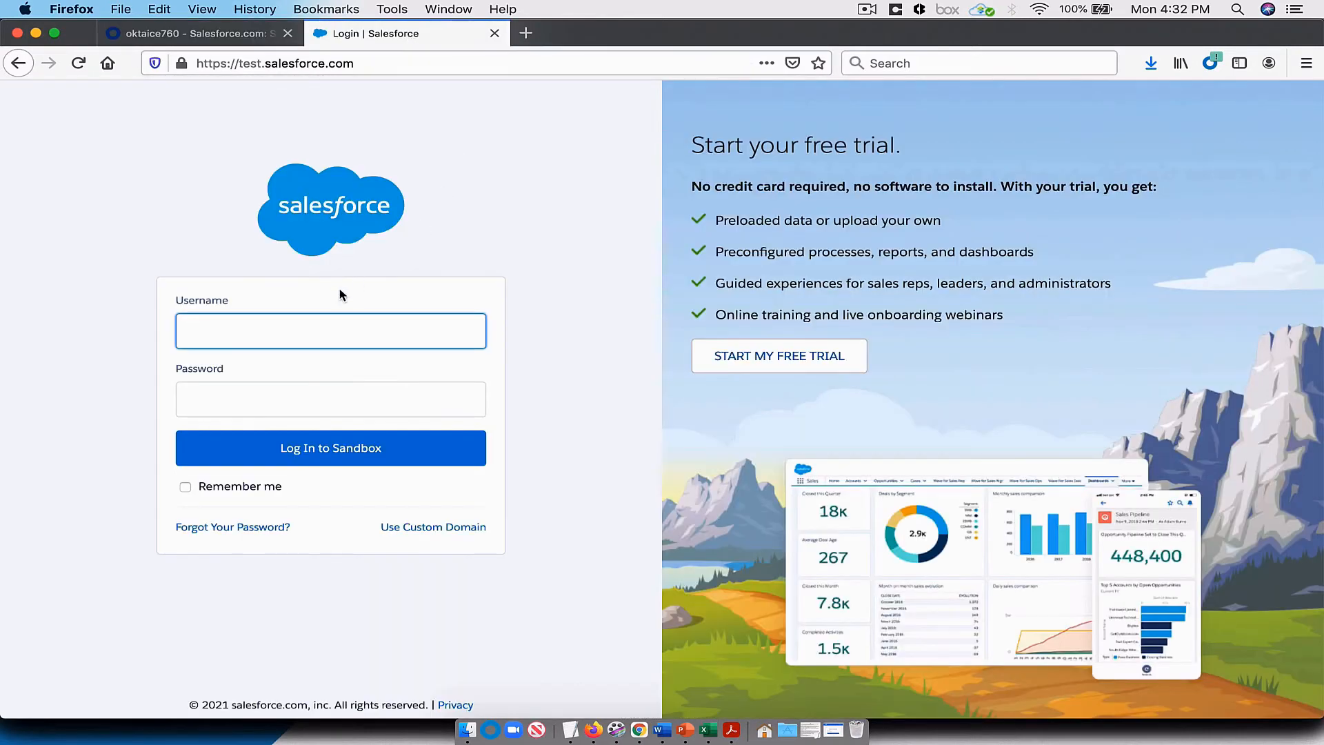
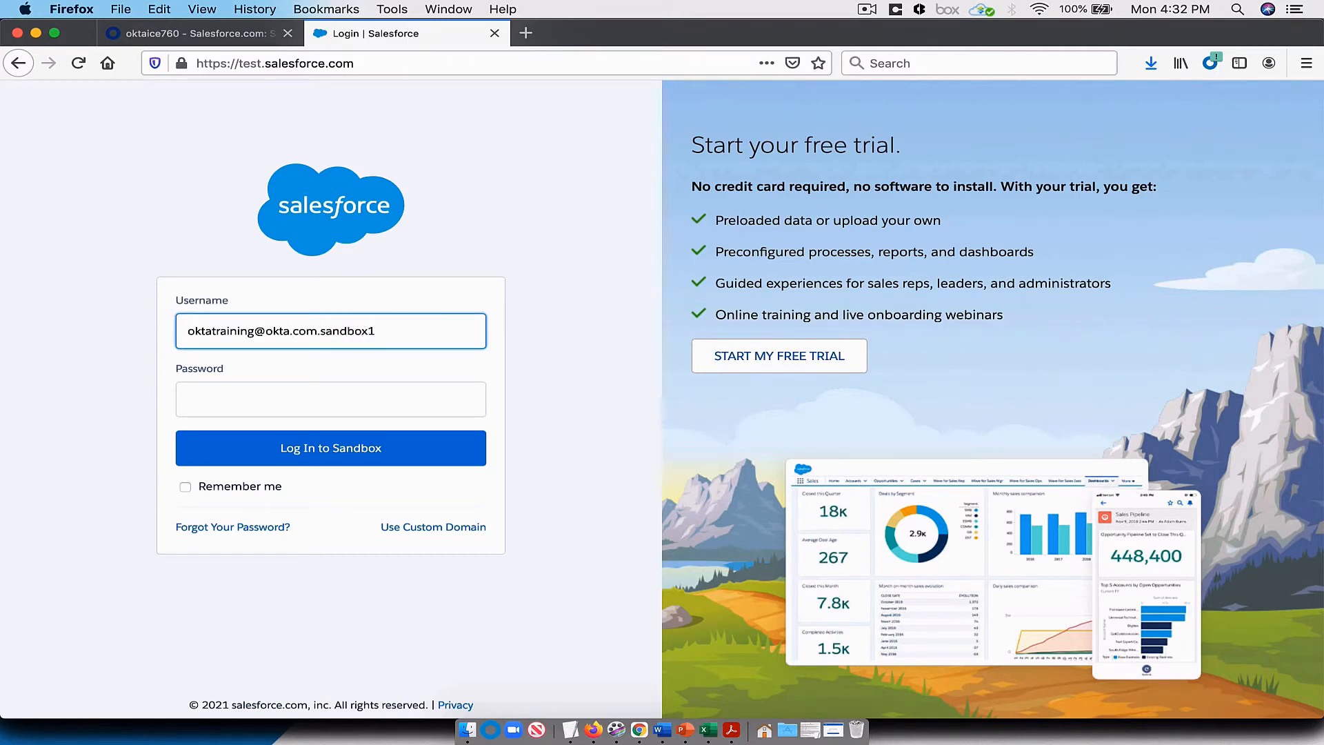
pyautogui.click(261, 398)
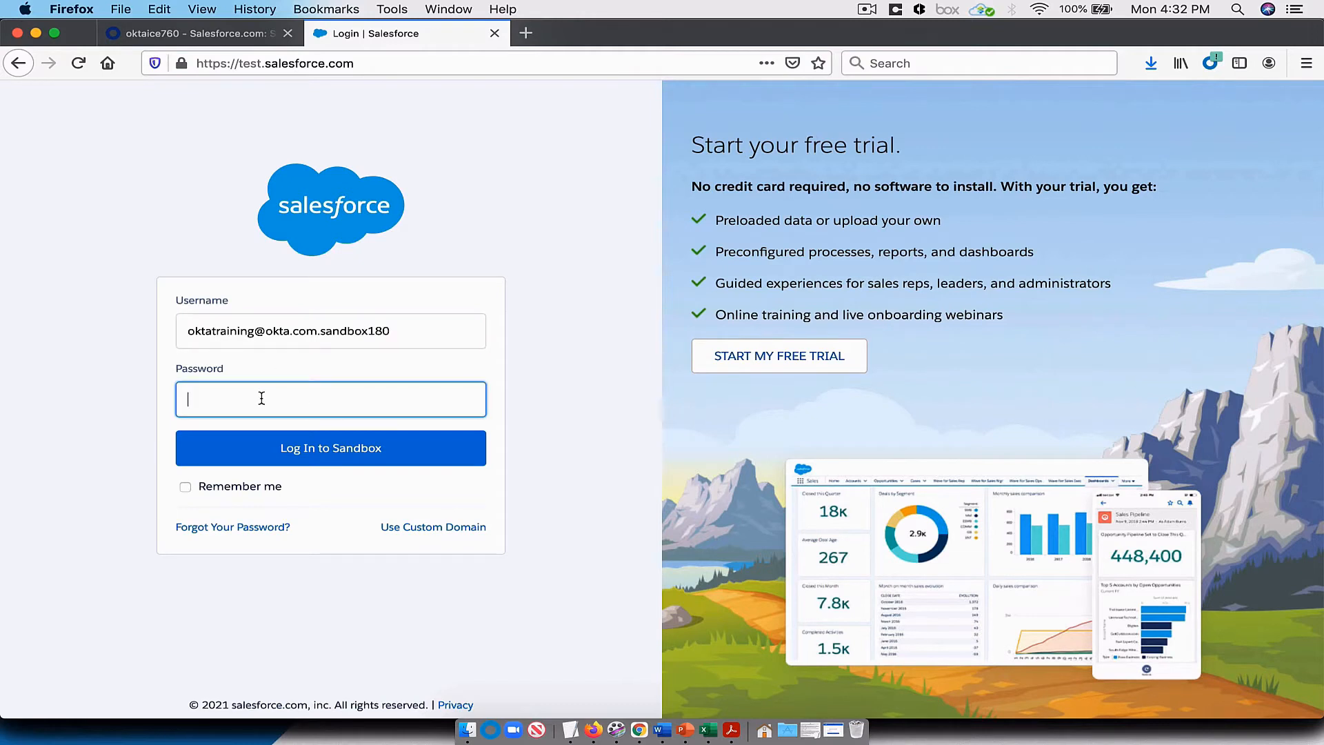
pyautogui.write('•••••••••')
pyautogui.press('Return')
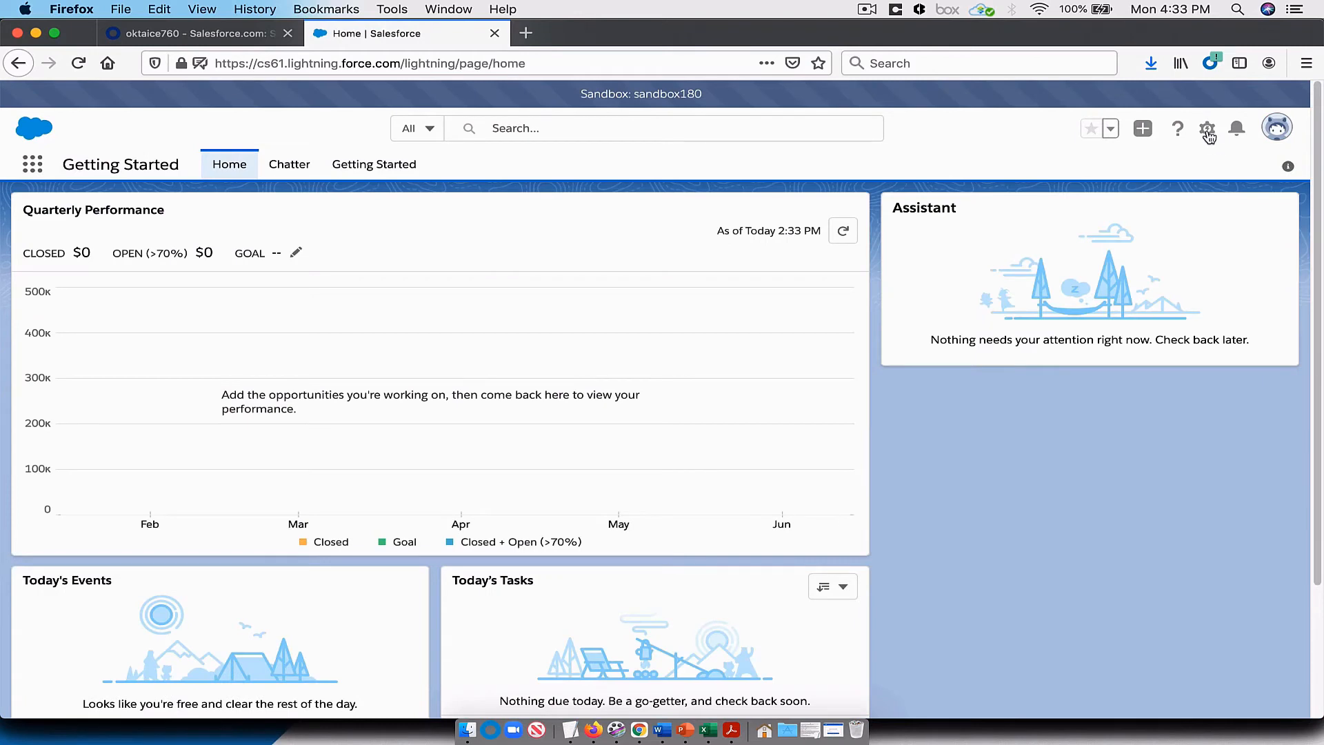
# Step: Open Salesforce Setup and find the Single Sign-On Settings page by searching for "sing"
pyautogui.click(1206, 131)
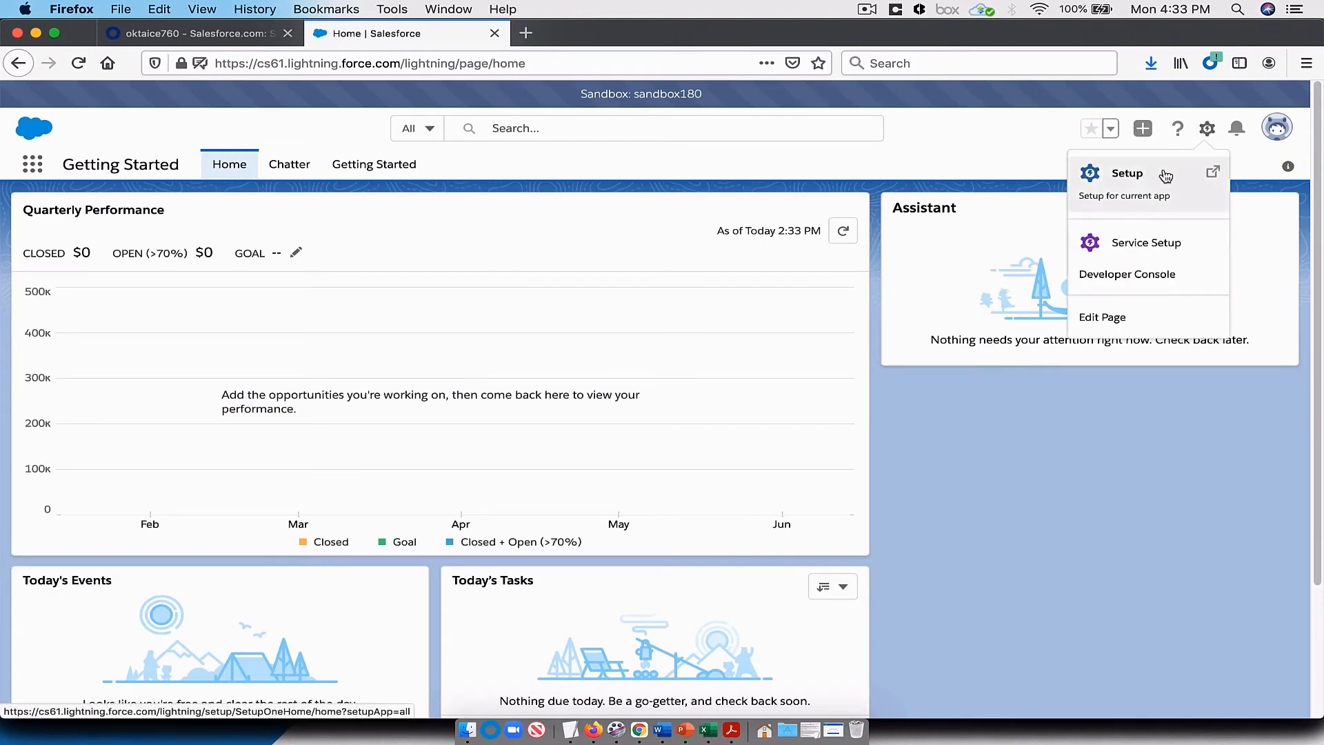
pyautogui.click(1127, 180)
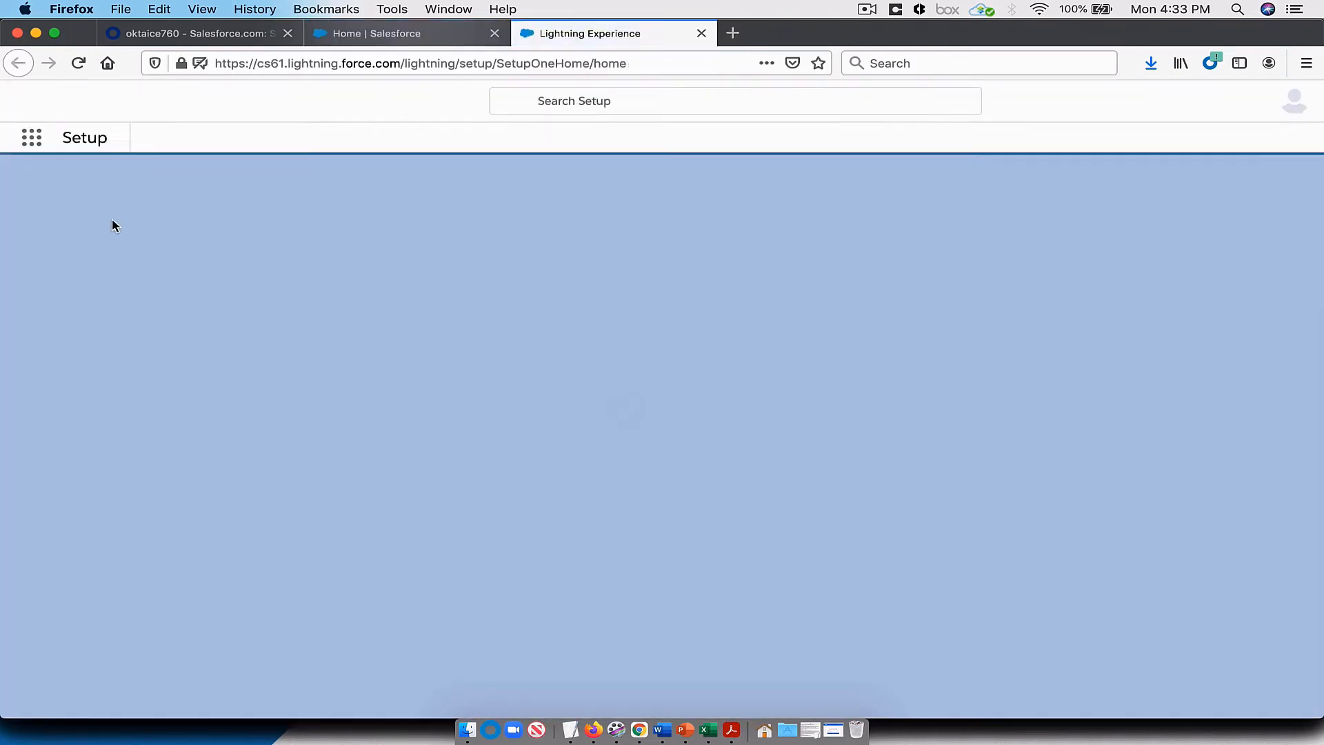
pyautogui.click(96, 212)
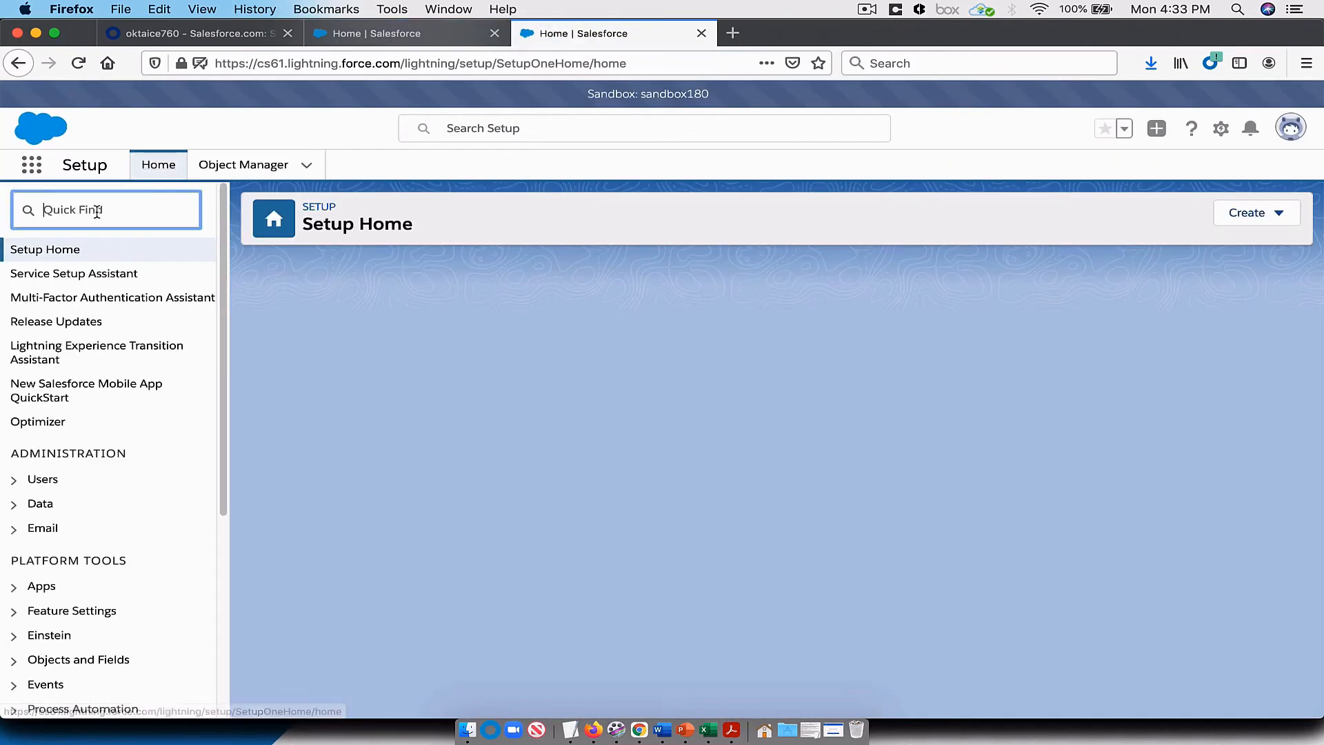
pyautogui.write('sing')
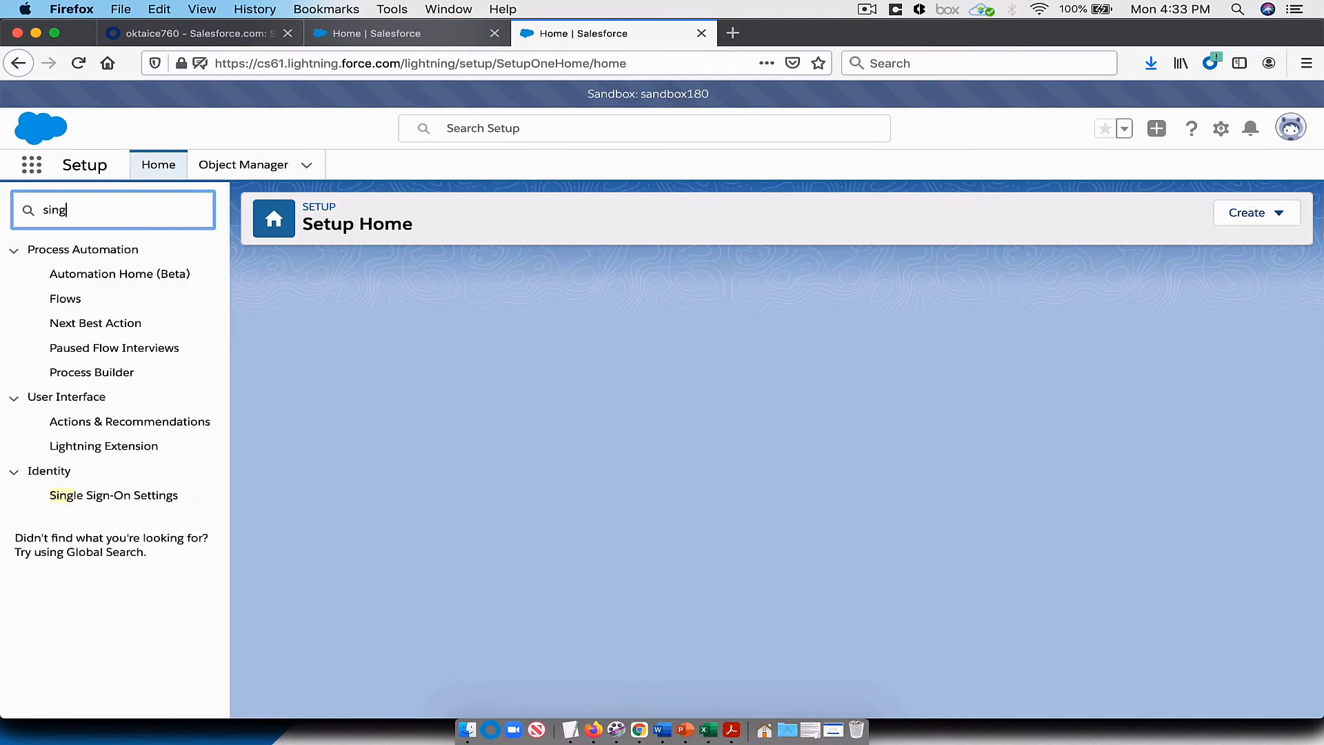
pyautogui.click(97, 496)
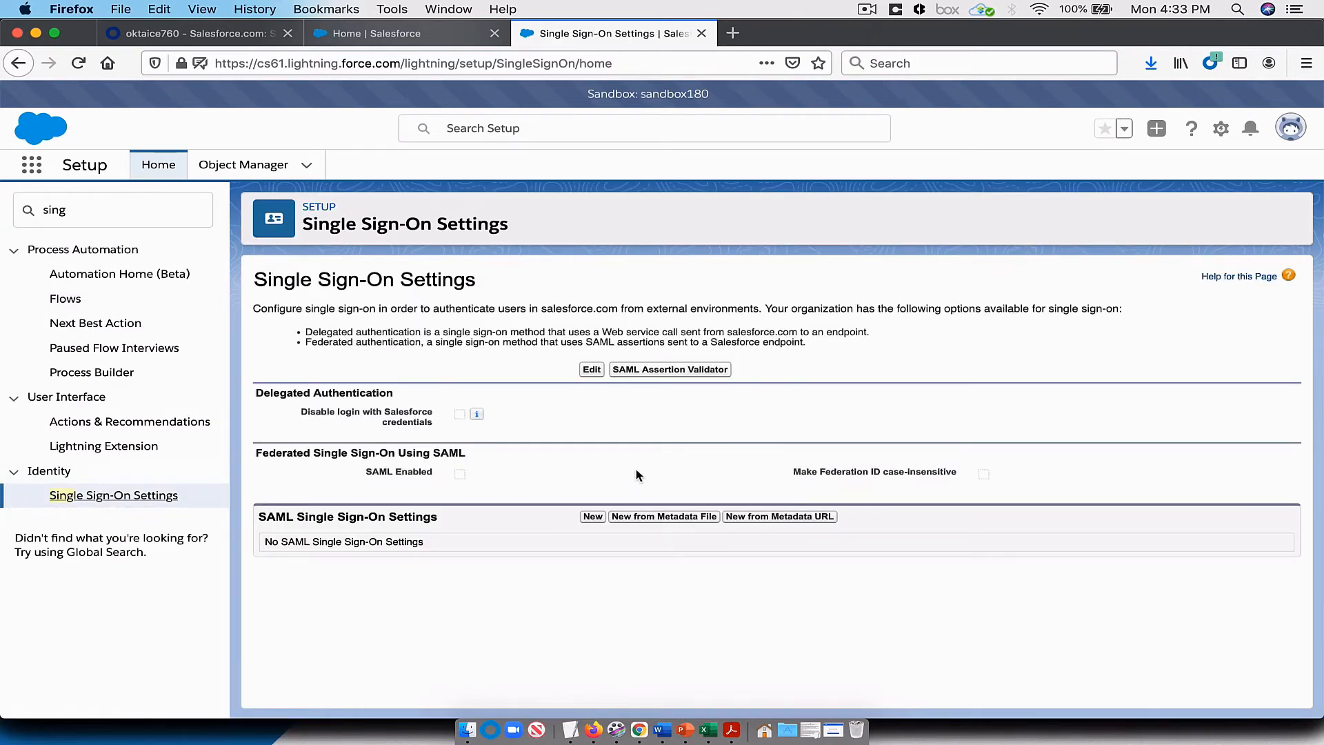
# Step: Enable SAML for federated single sign-on and save the Single Sign-On Settings
pyautogui.click(592, 369)
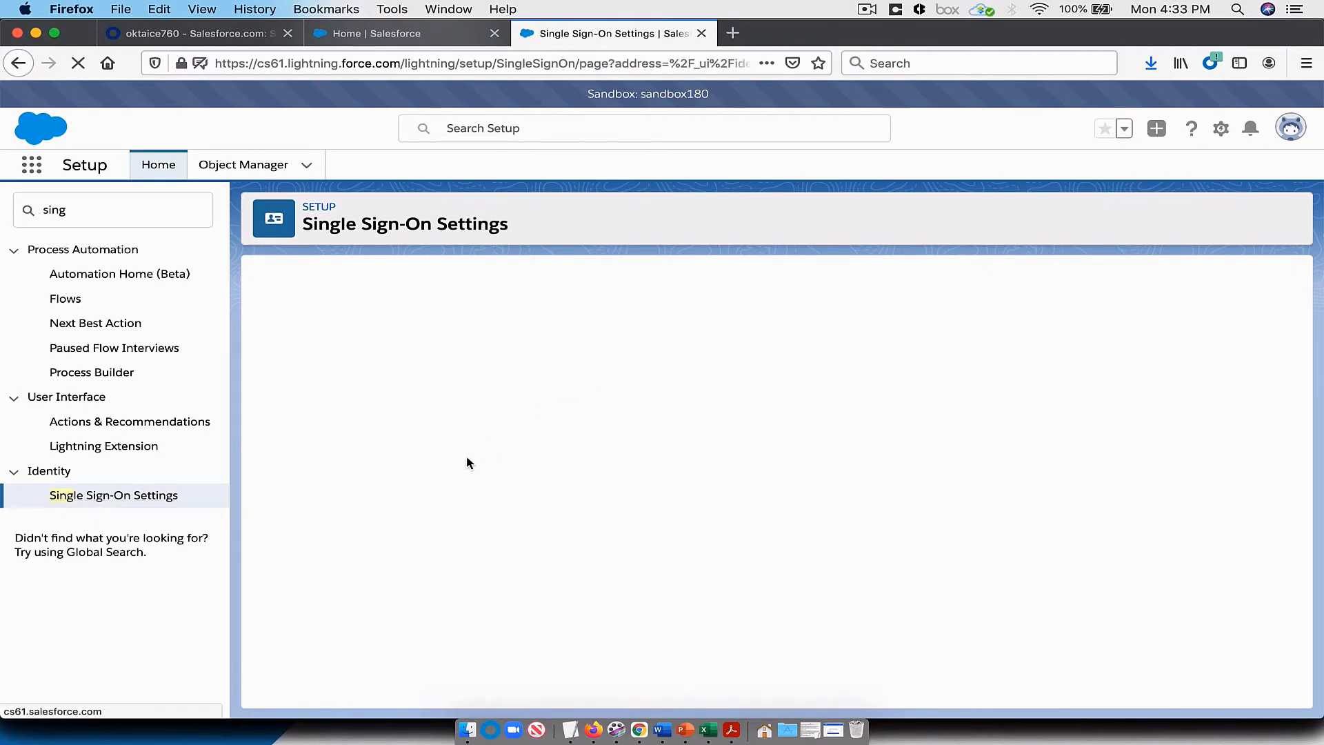
pyautogui.click(468, 428)
pyautogui.click(584, 468)
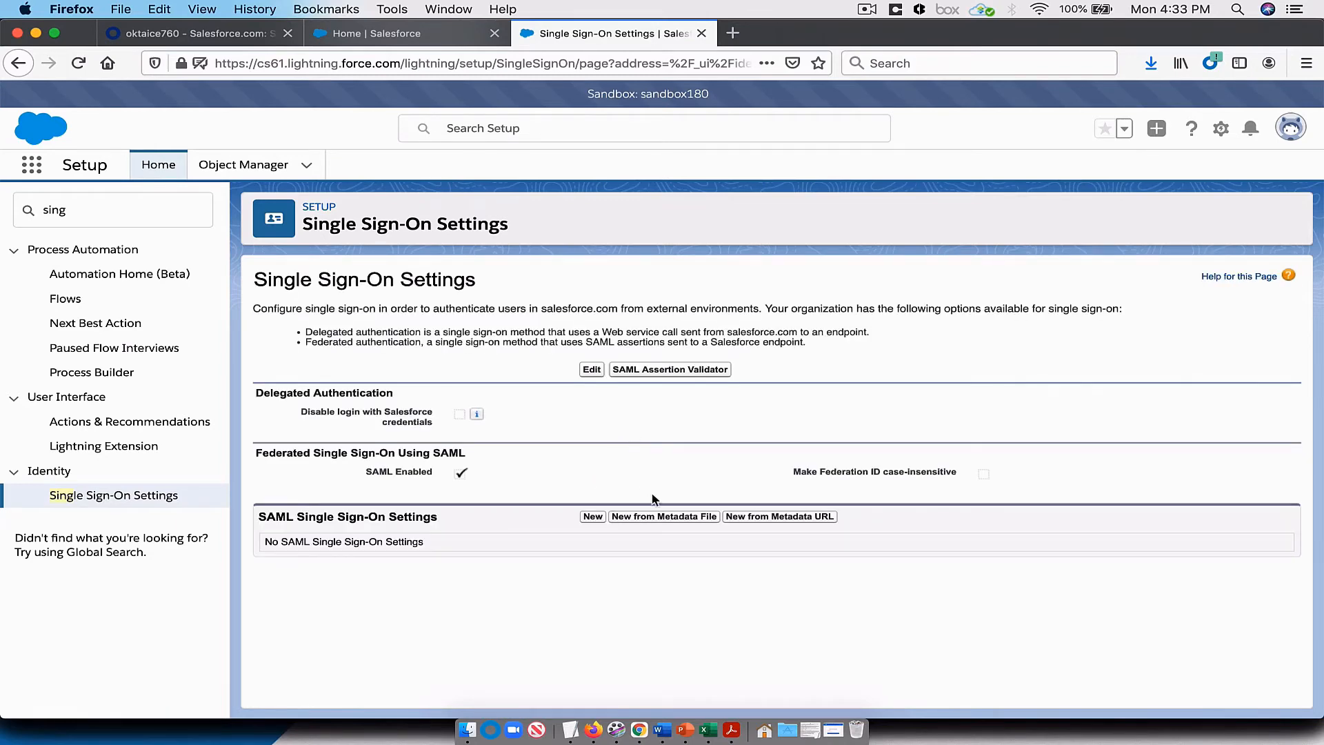
# Step: Create a SAML single sign-on configuration from the metadata file on the Desktop and save it with its prefilled settings
pyautogui.click(652, 518)
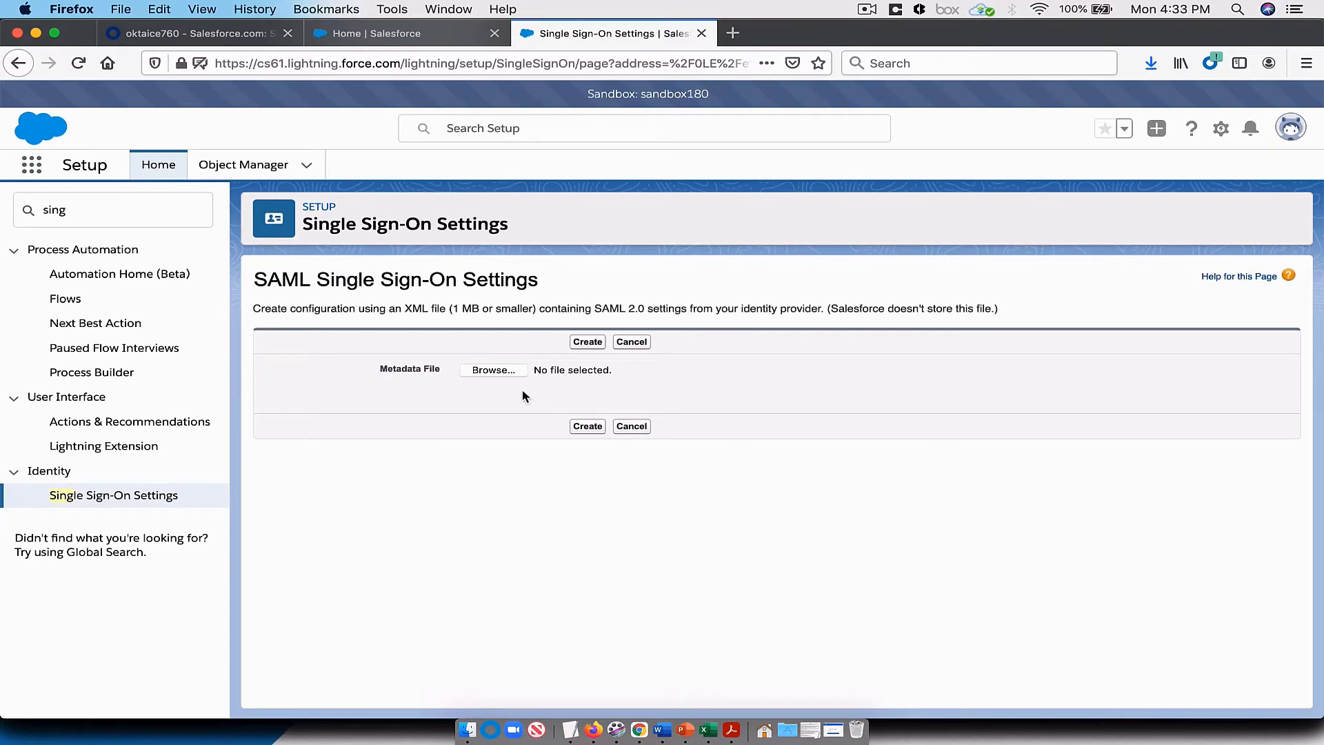
pyautogui.click(495, 370)
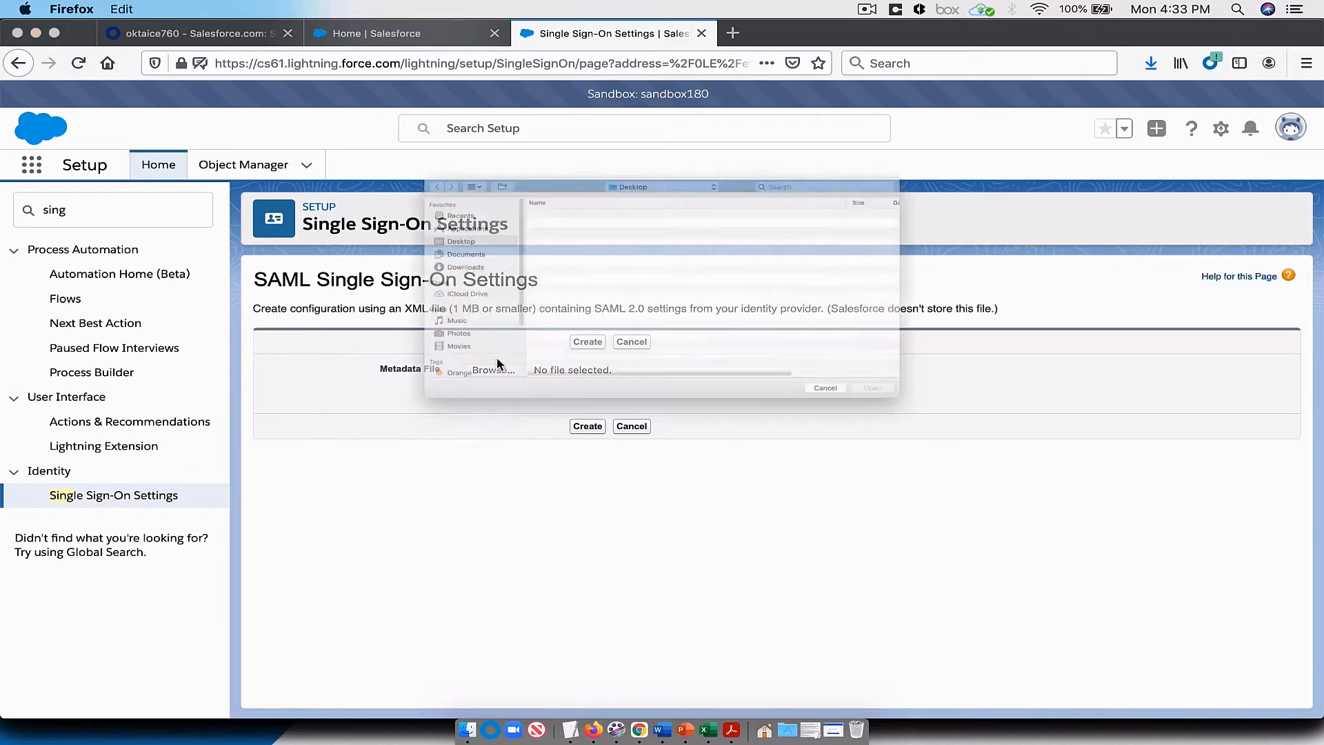
pyautogui.doubleClick(508, 167)
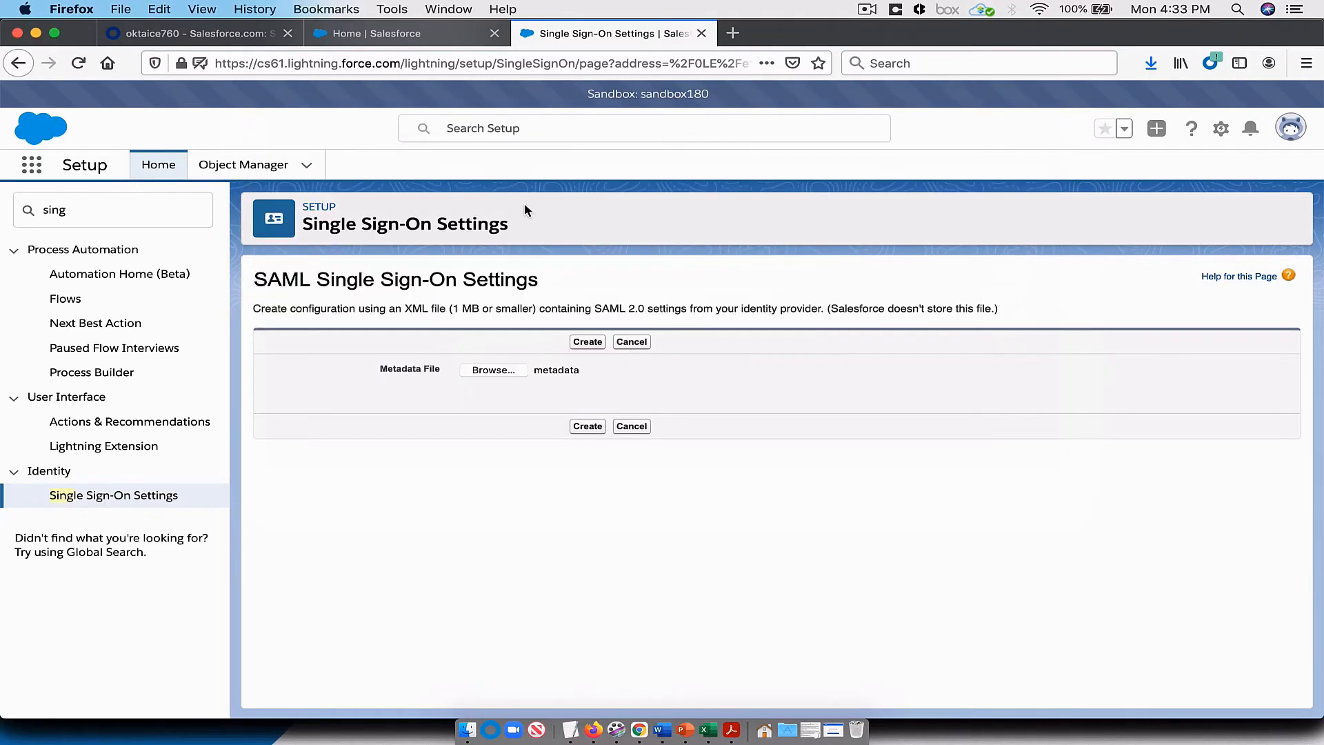
pyautogui.click(595, 428)
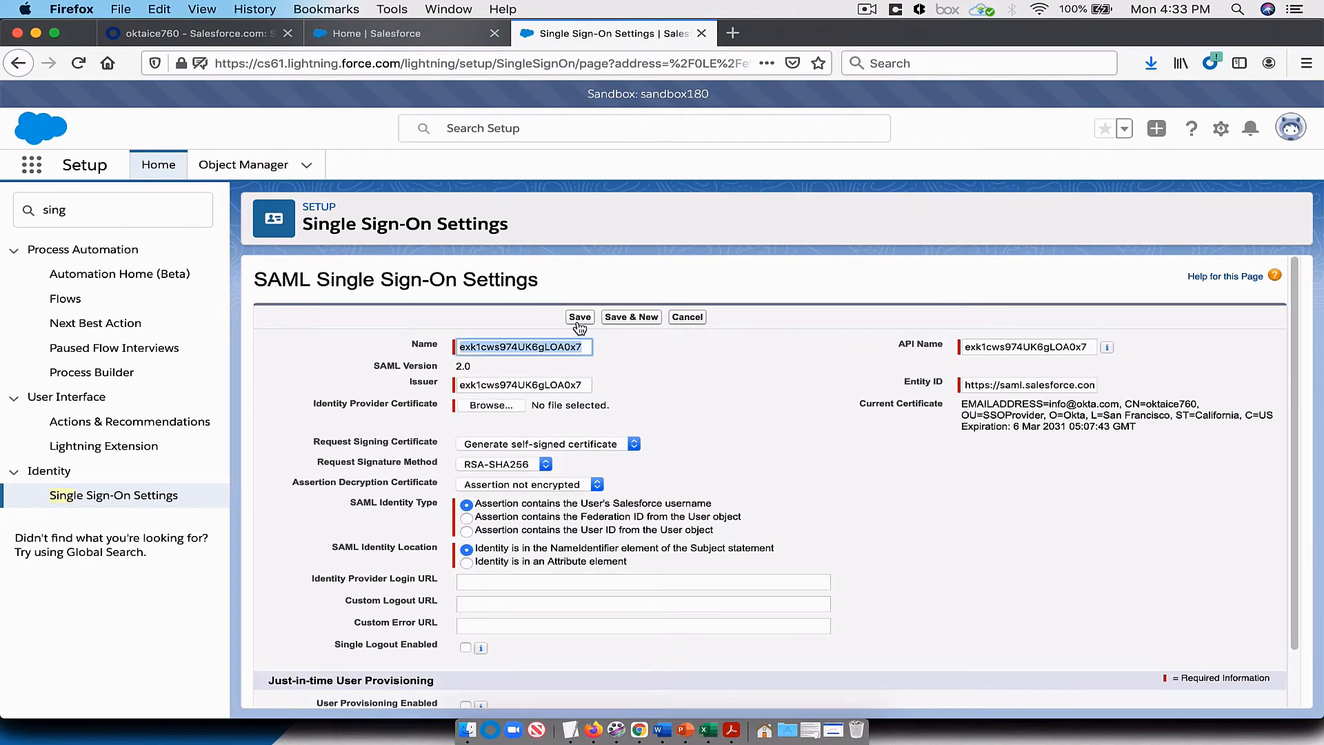
pyautogui.click(579, 316)
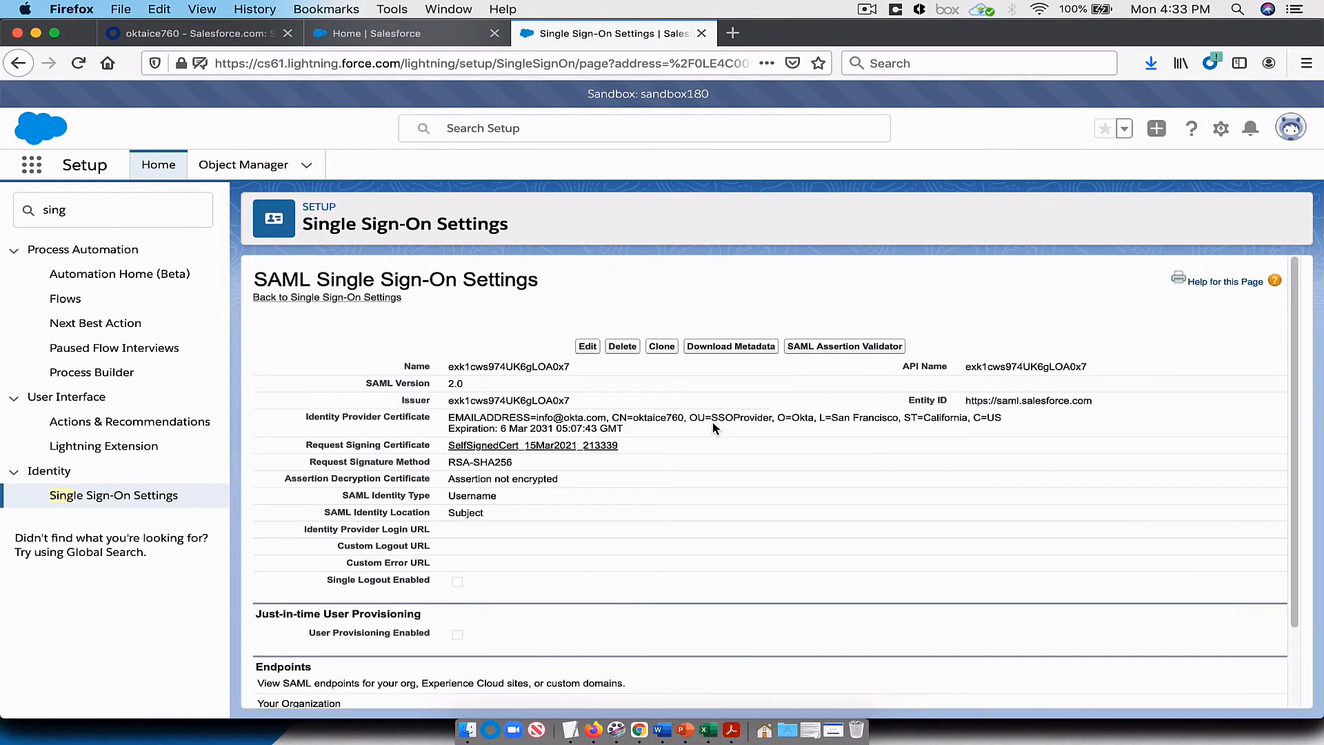
# Step: Copy the organization's Login URL from the Endpoints section of the SAML configuration
pyautogui.scroll(-1, 697, 495)
pyautogui.scroll(-1, 699, 493)
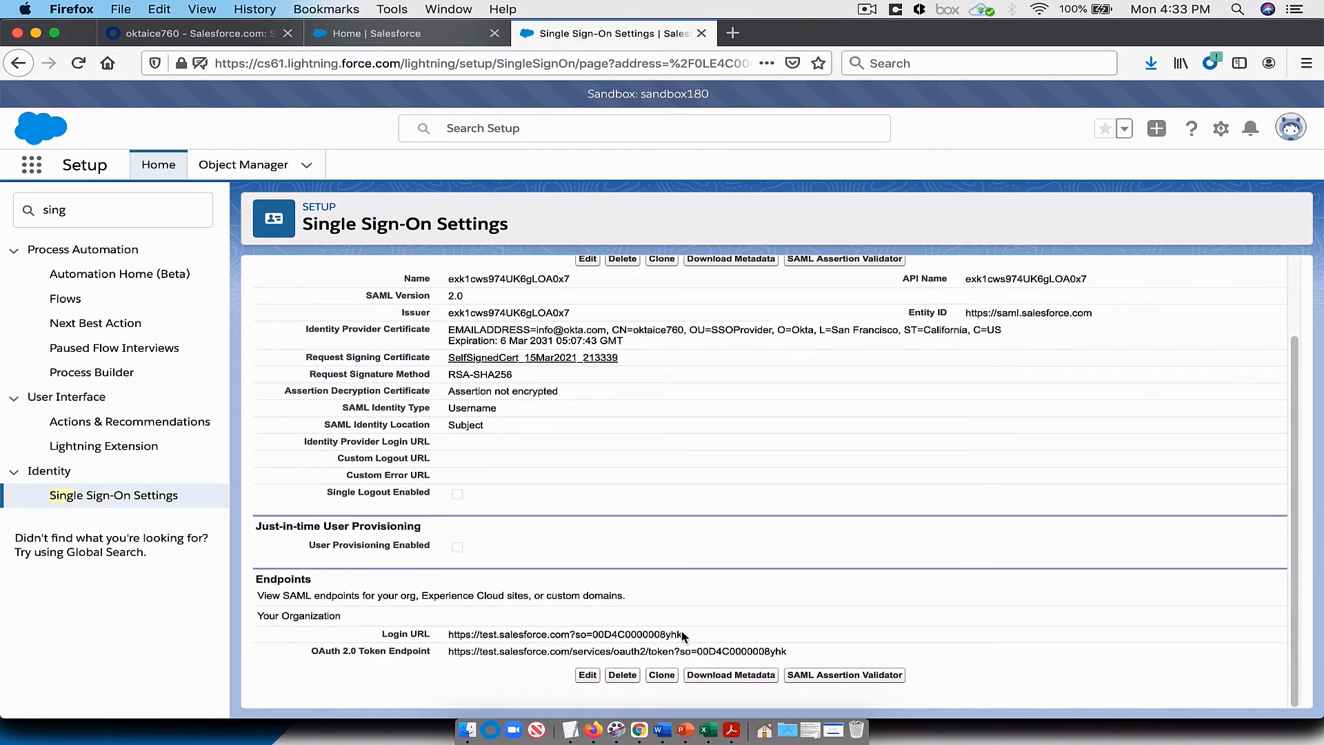
pyautogui.moveTo(684, 634); pyautogui.dragTo(448, 637)
pyautogui.rightClick(462, 633)
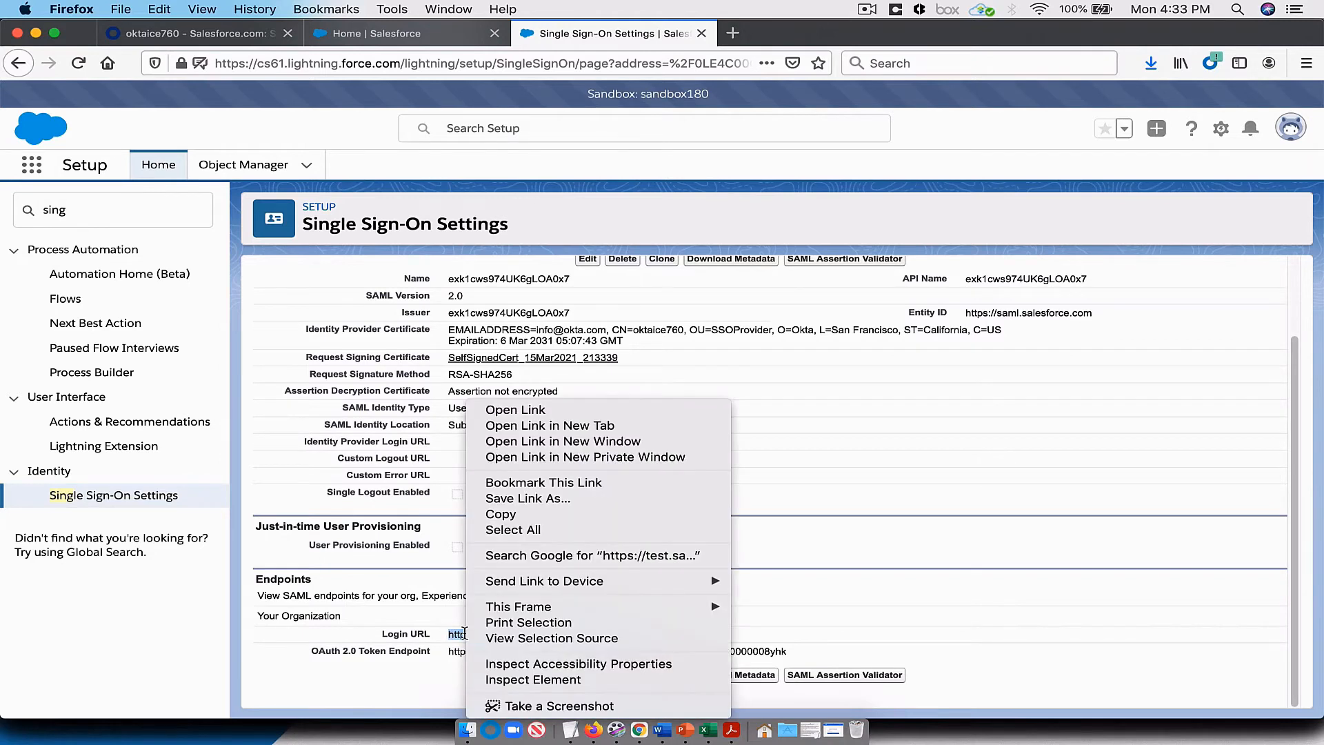
pyautogui.click(516, 514)
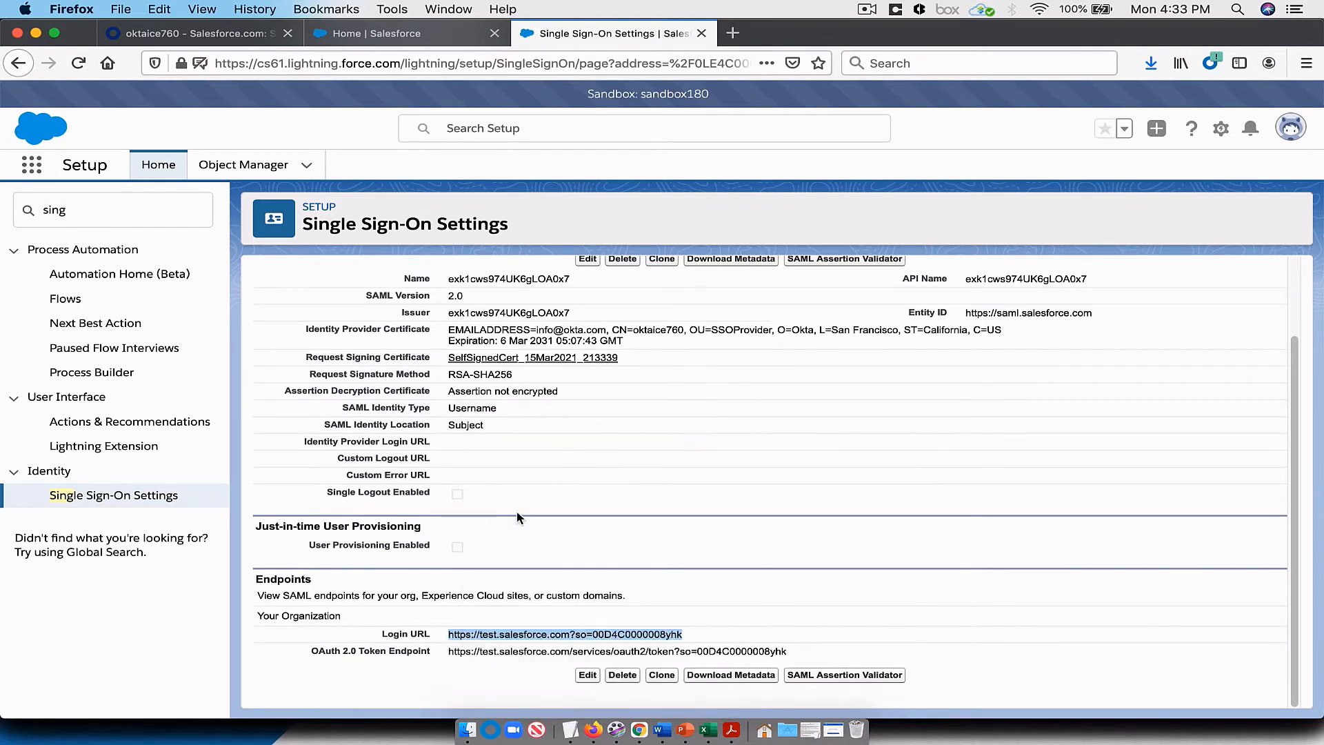
# Step: In Okta, edit the Salesforce.com sign-on settings and paste the copied Salesforce address as the Login URL
pyautogui.click(235, 30)
pyautogui.scroll(5, 754, 335)
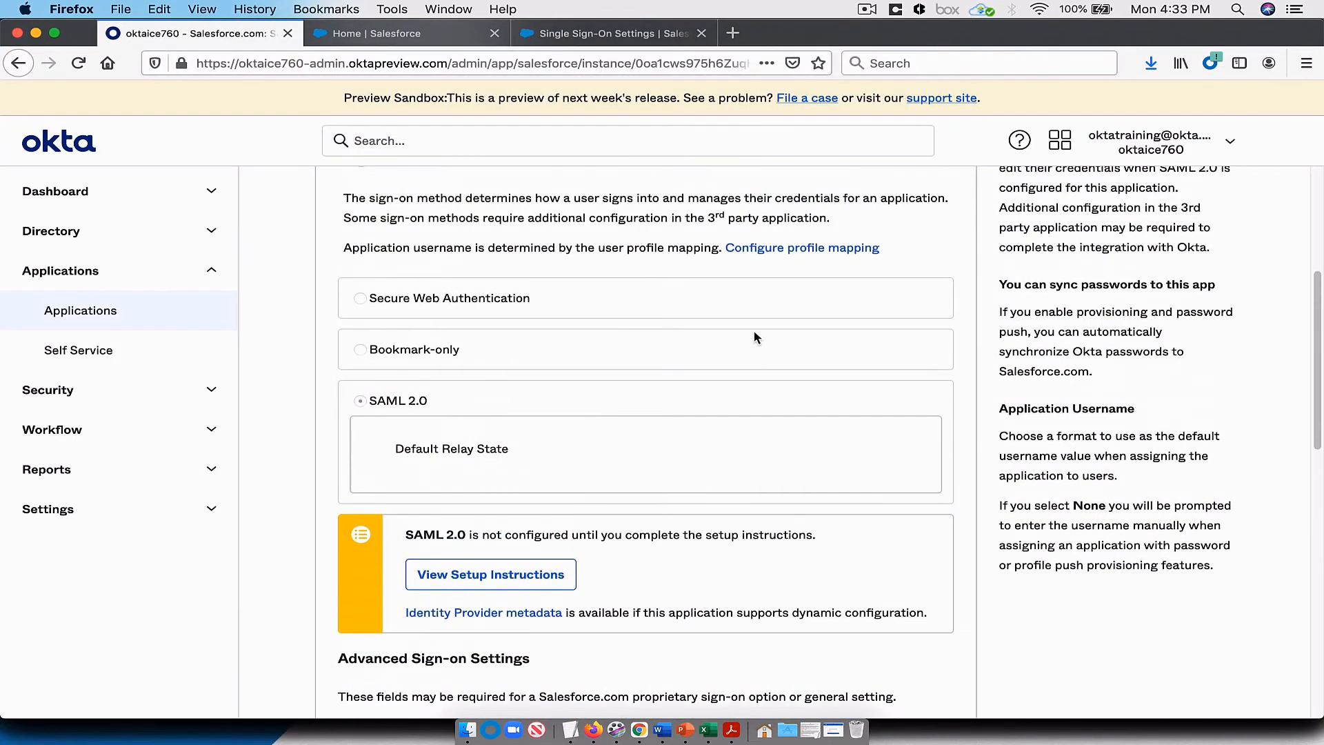
pyautogui.click(931, 271)
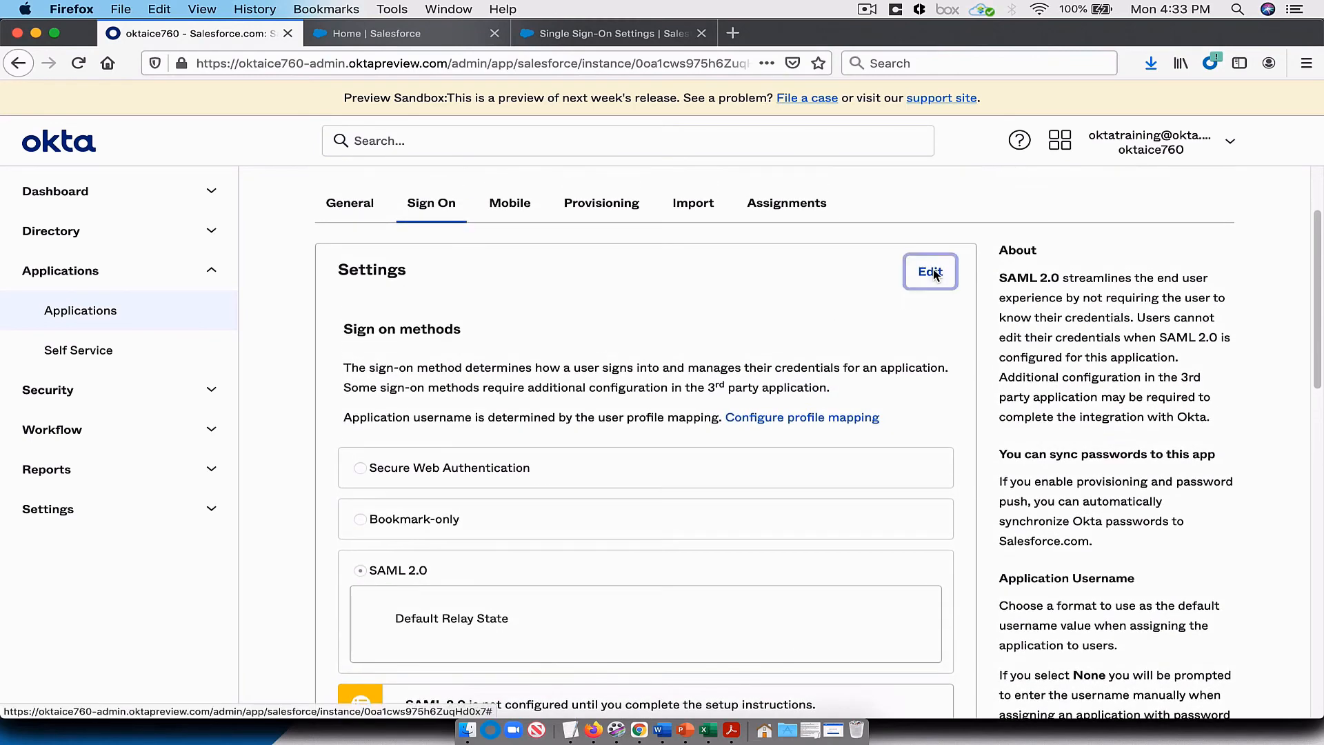
pyautogui.scroll(-3, 718, 441)
pyautogui.scroll(-8, 718, 442)
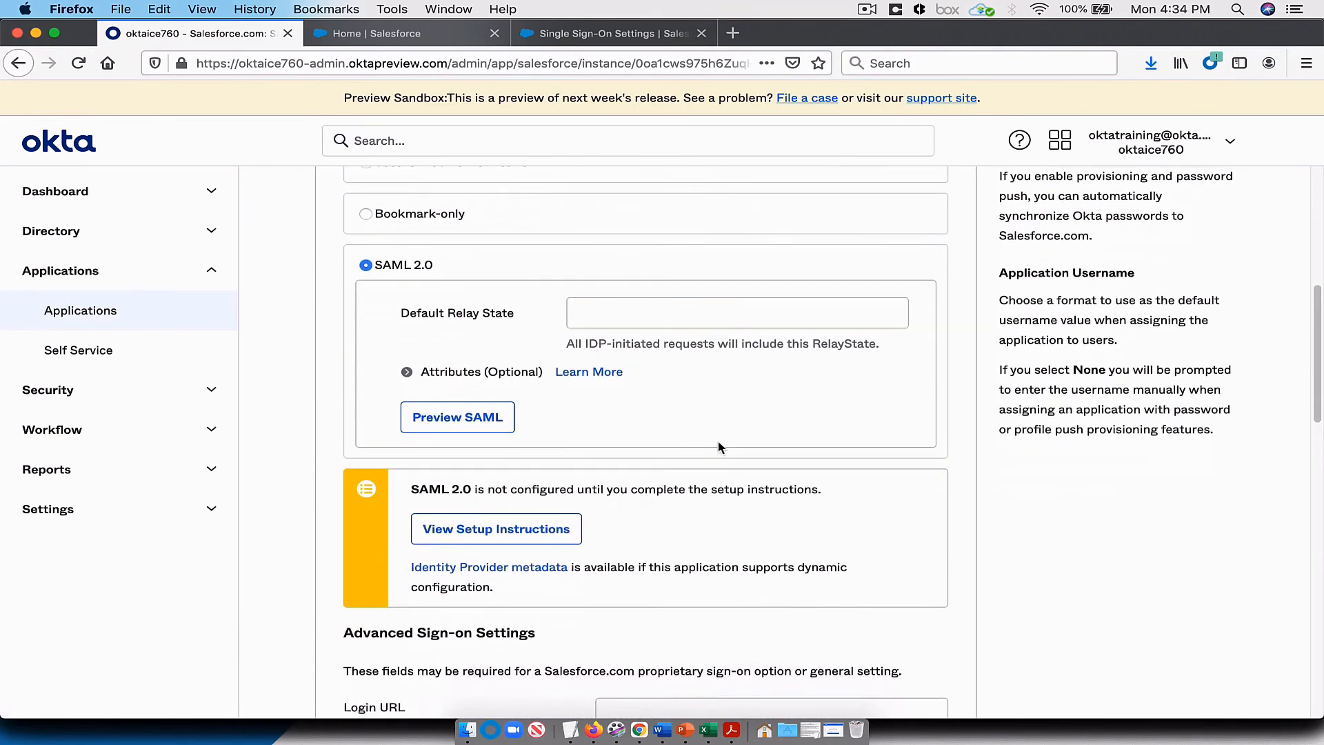
pyautogui.click(623, 460)
pyautogui.rightClick(623, 460)
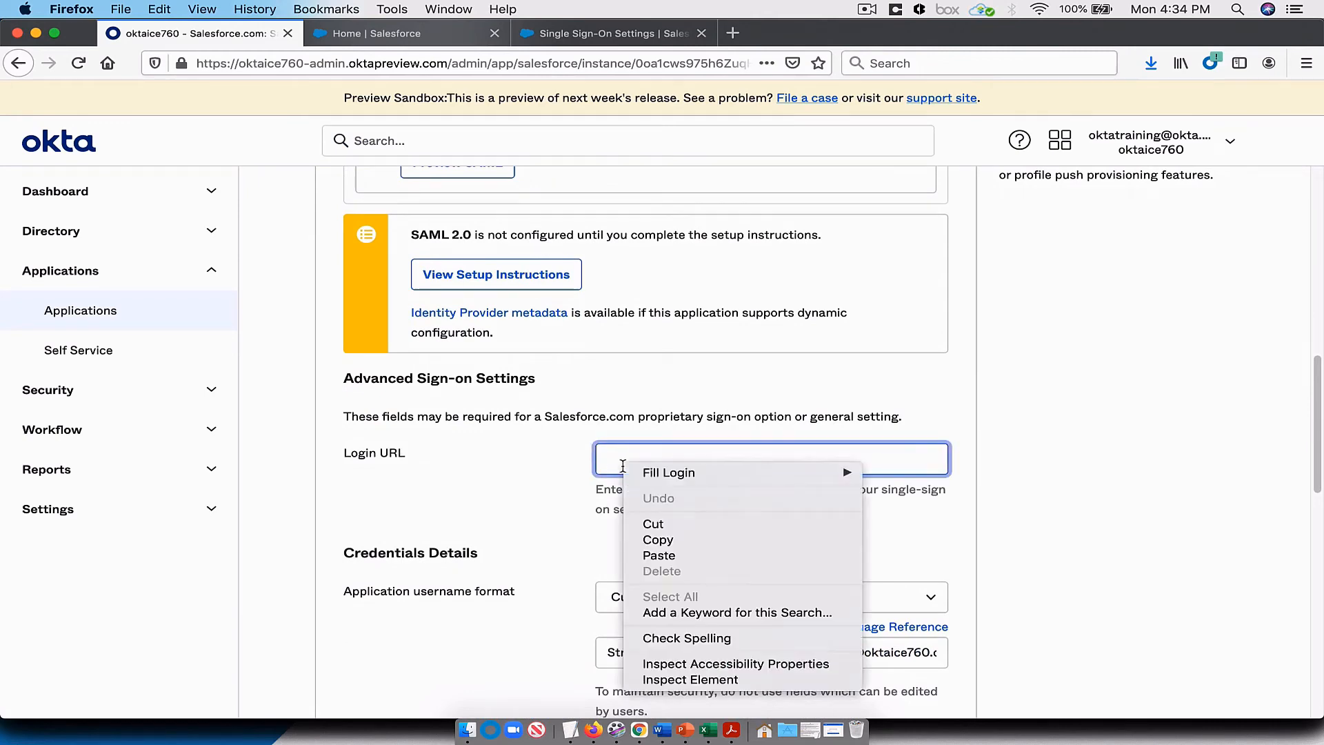
pyautogui.click(668, 555)
# Step: Save the edited Salesforce.com sign-on settings and return to the start of the application's page
pyautogui.scroll(-4, 1018, 498)
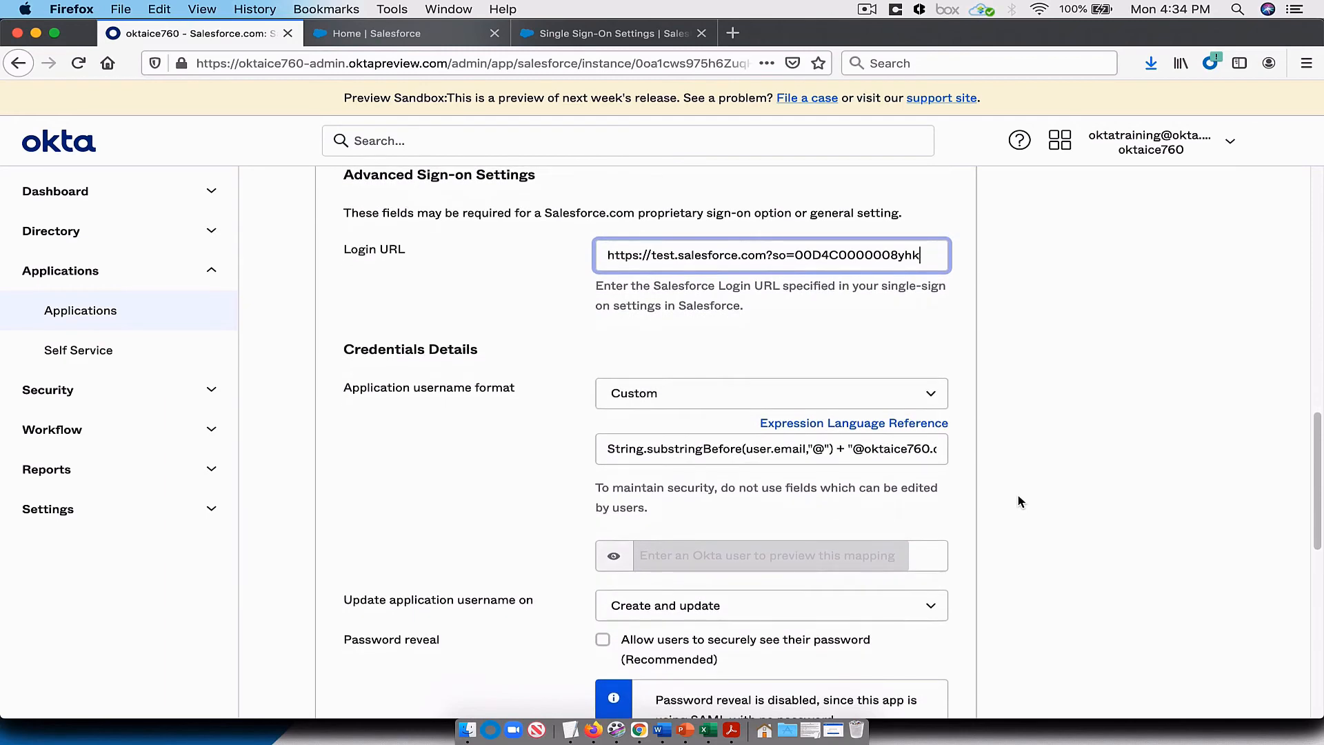
pyautogui.scroll(-3, 1020, 501)
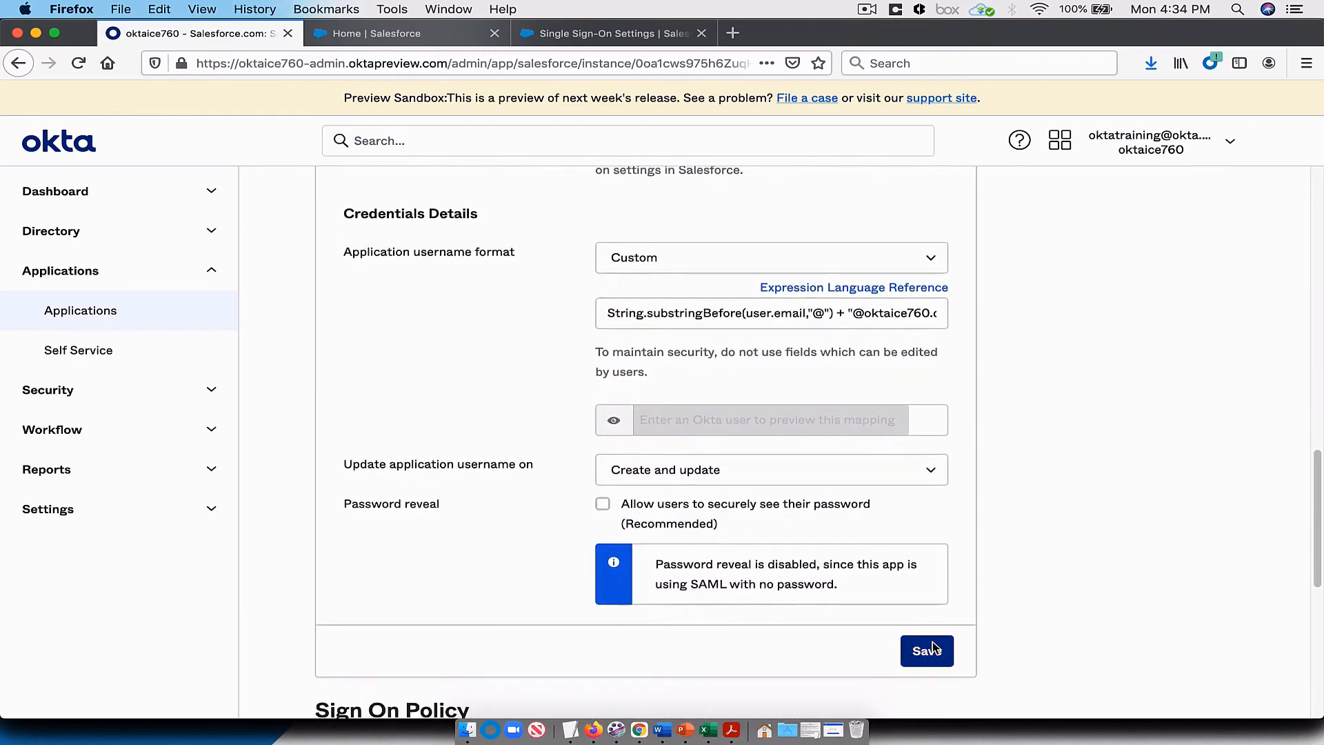
pyautogui.click(932, 648)
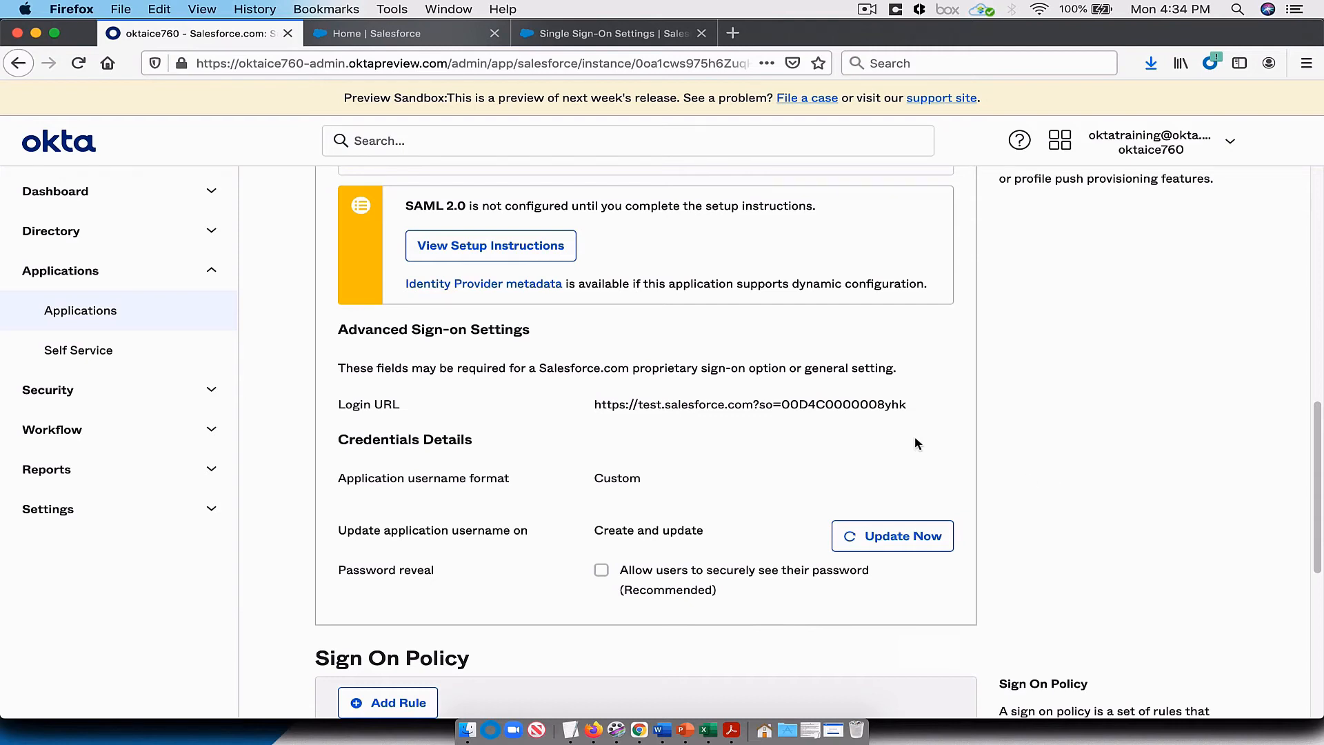
pyautogui.scroll(7, 914, 436)
pyautogui.scroll(3, 915, 438)
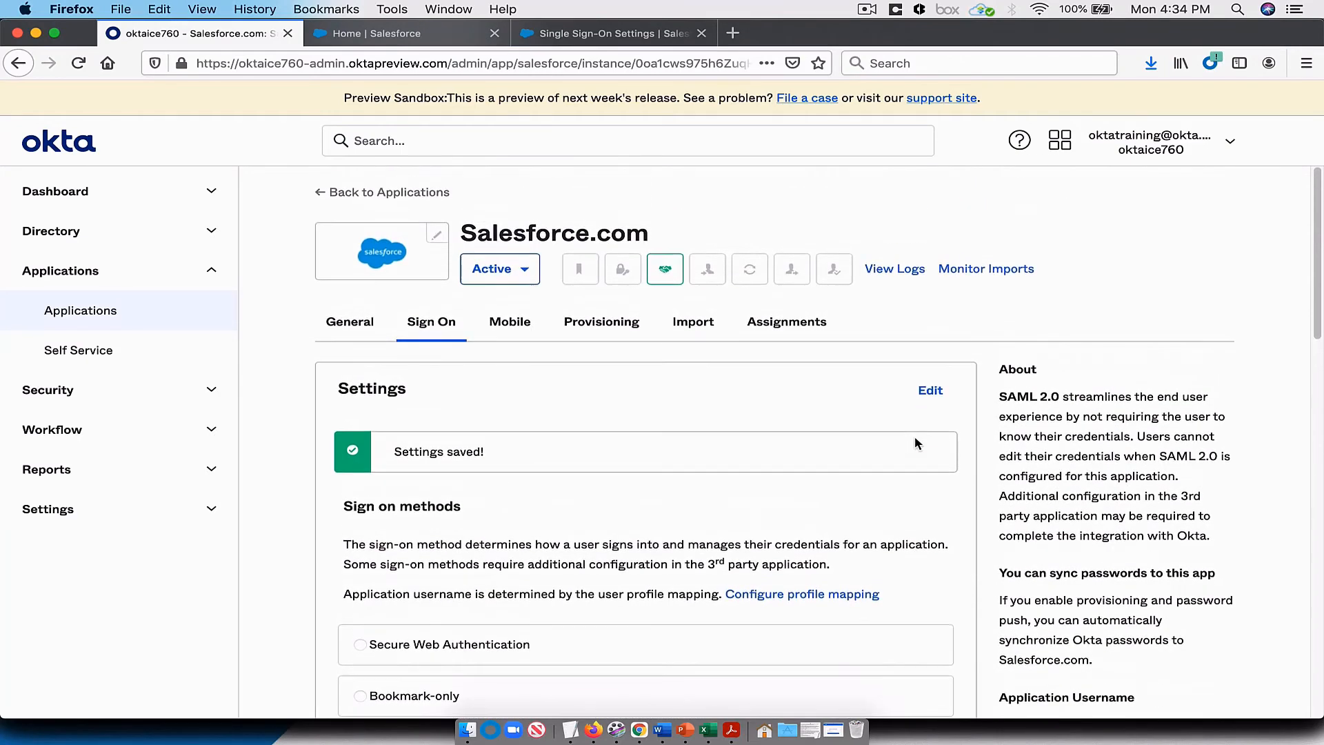
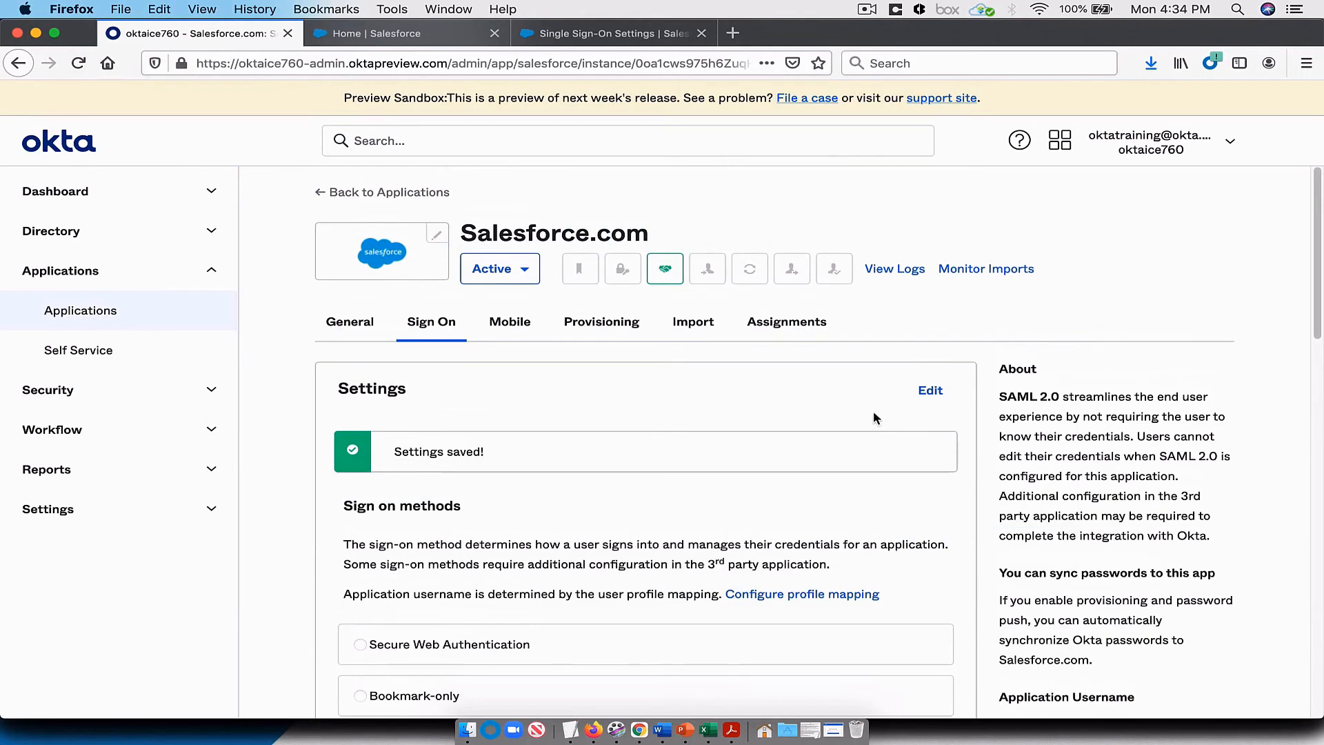
# Step: Start configuring provisioning for the Salesforce.com application and enable API integration
pyautogui.click(609, 327)
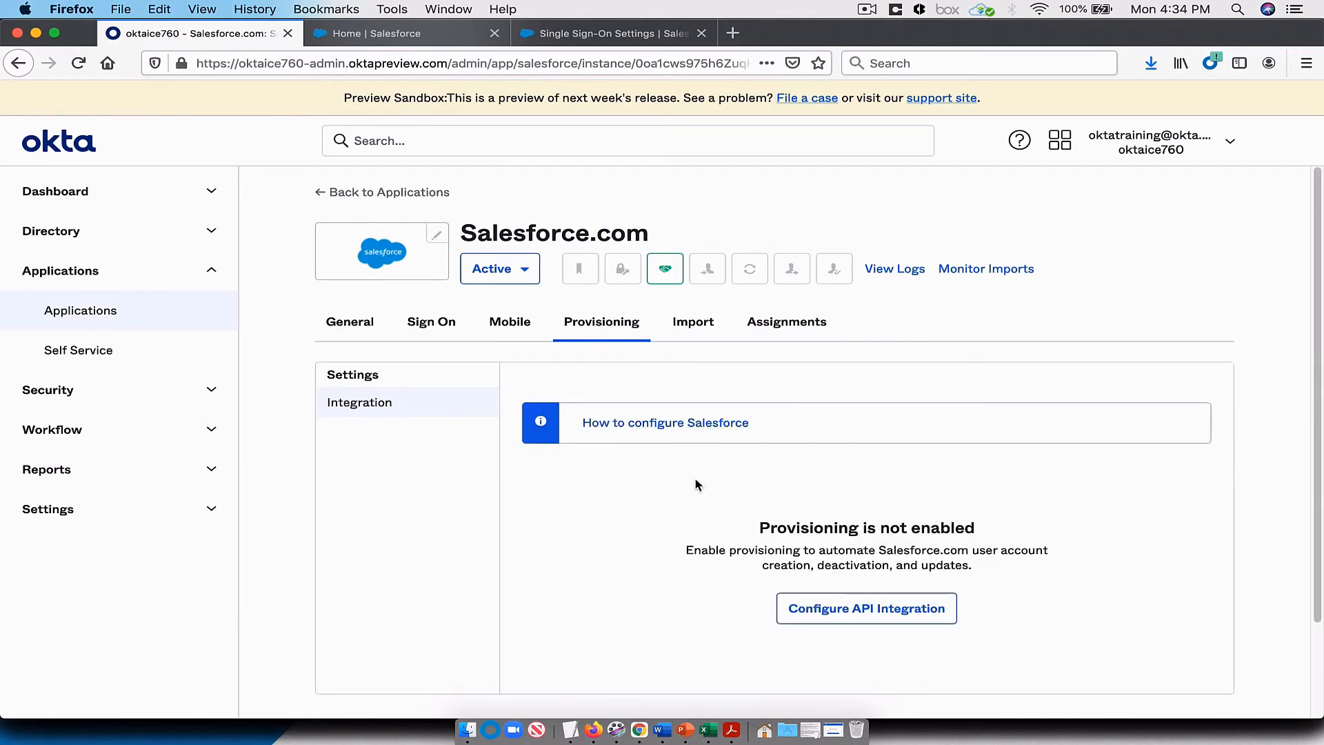
pyautogui.scroll(-2, 611, 483)
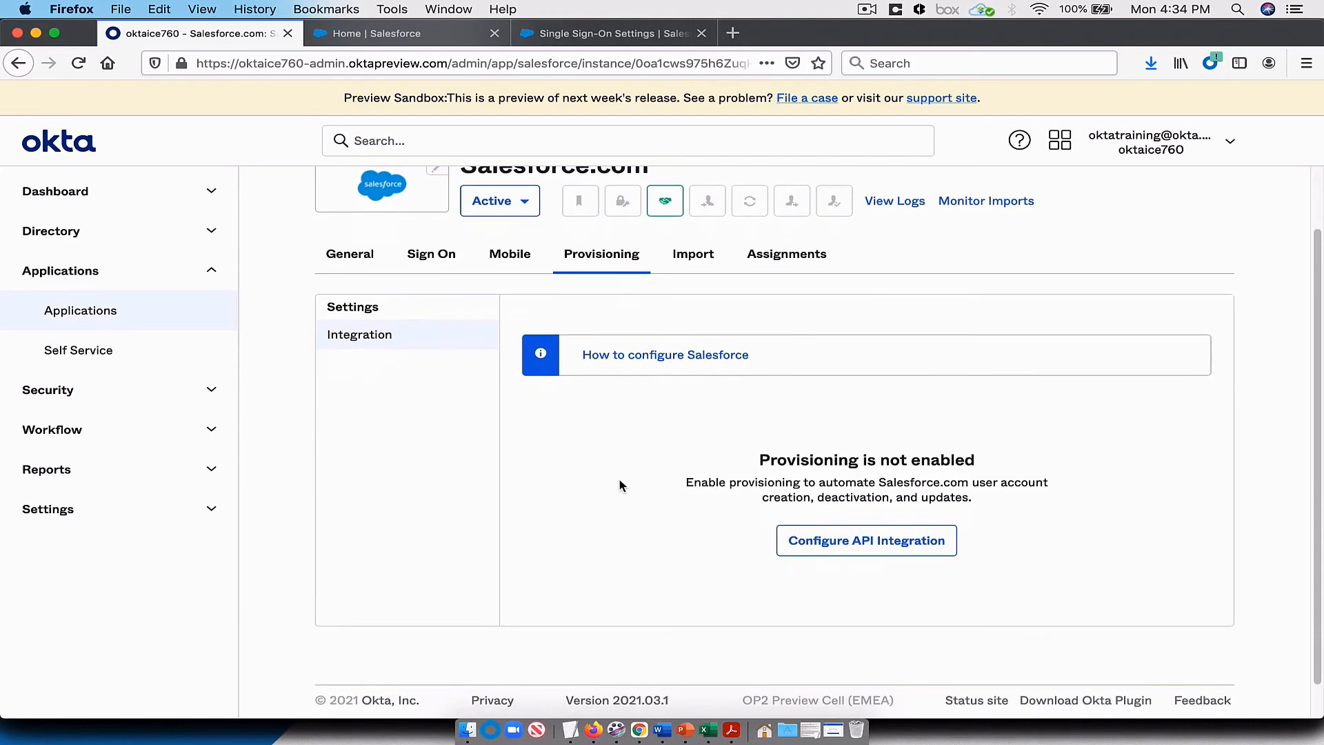
pyautogui.click(891, 542)
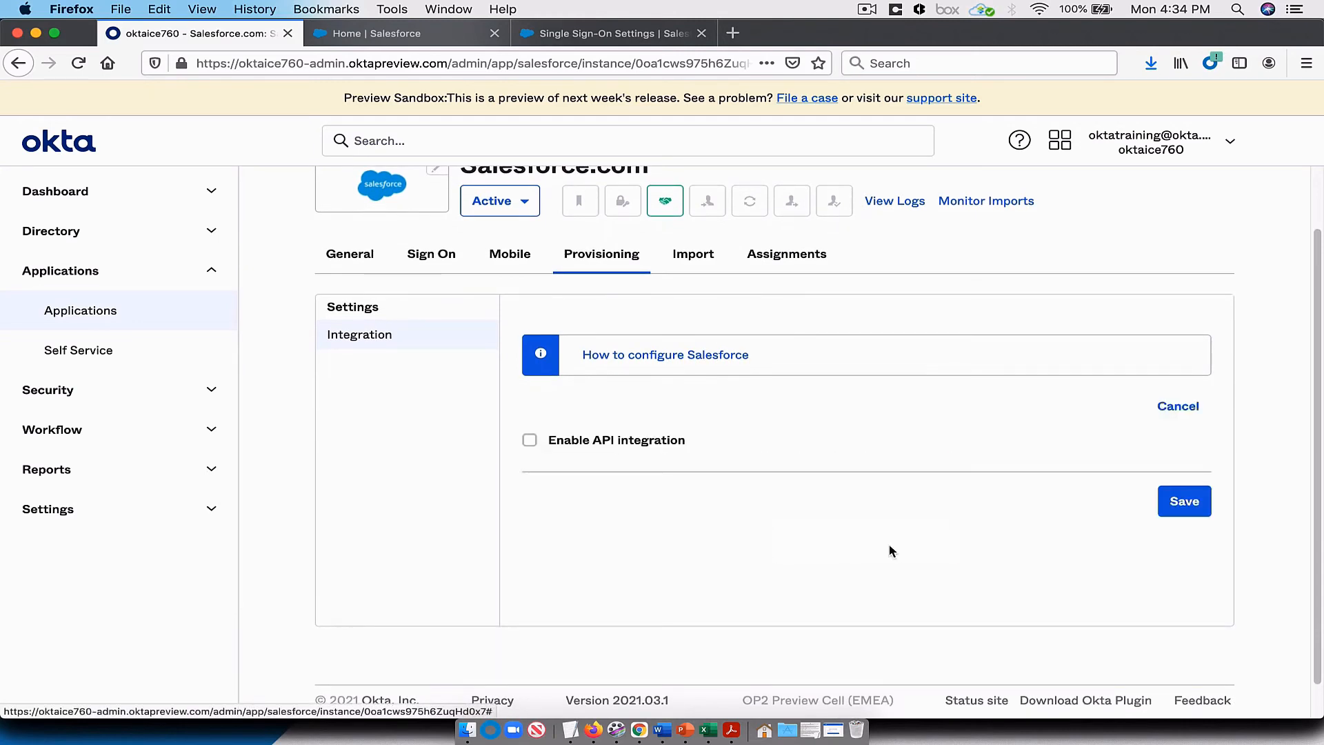
pyautogui.click(574, 447)
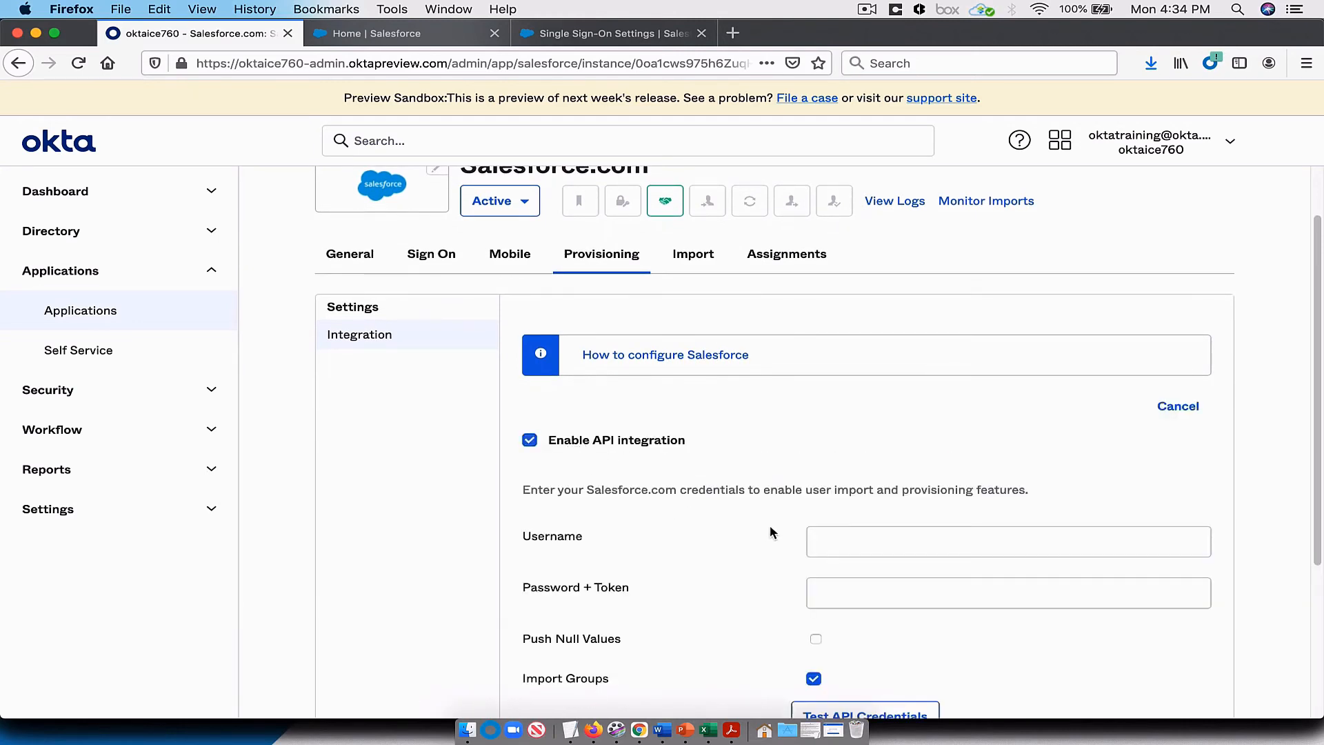
# Step: Enter the sandbox administrator's username and the account password in the Password + Token field of the API integration
pyautogui.click(893, 537)
pyautogui.click(893, 537)
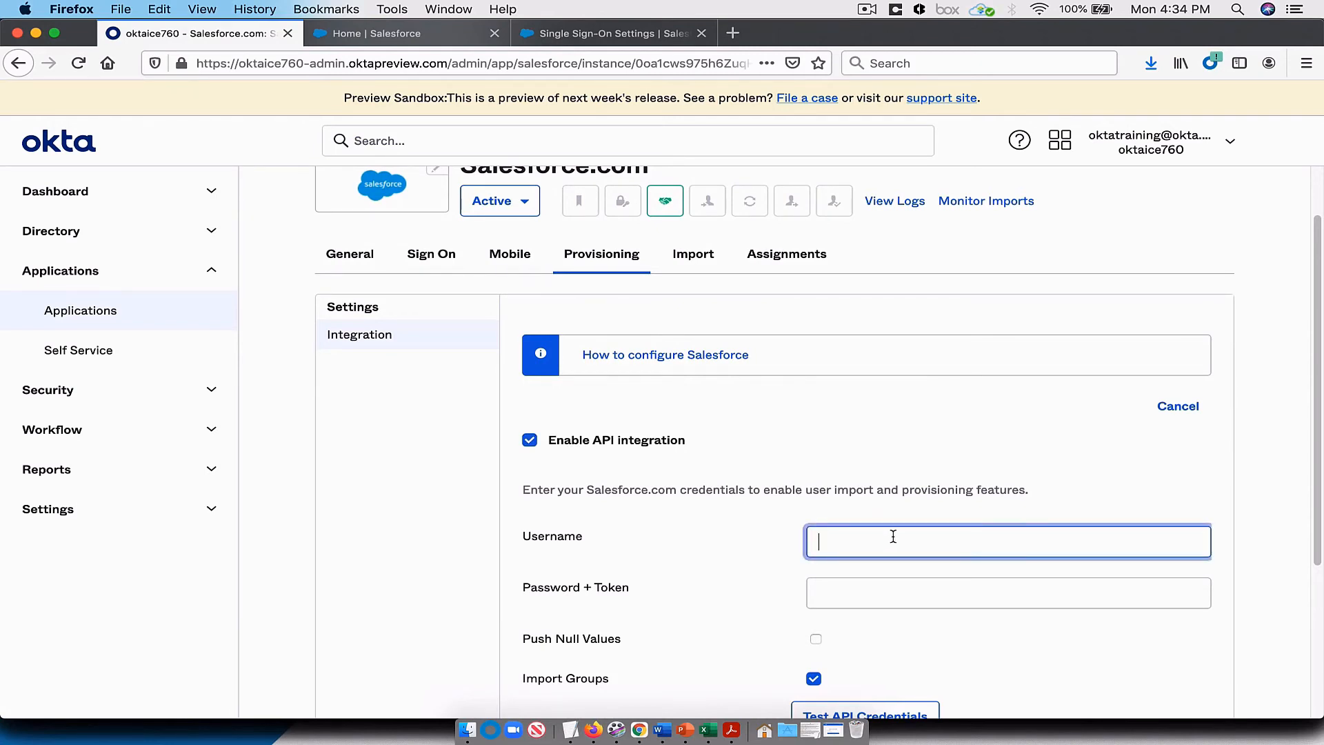
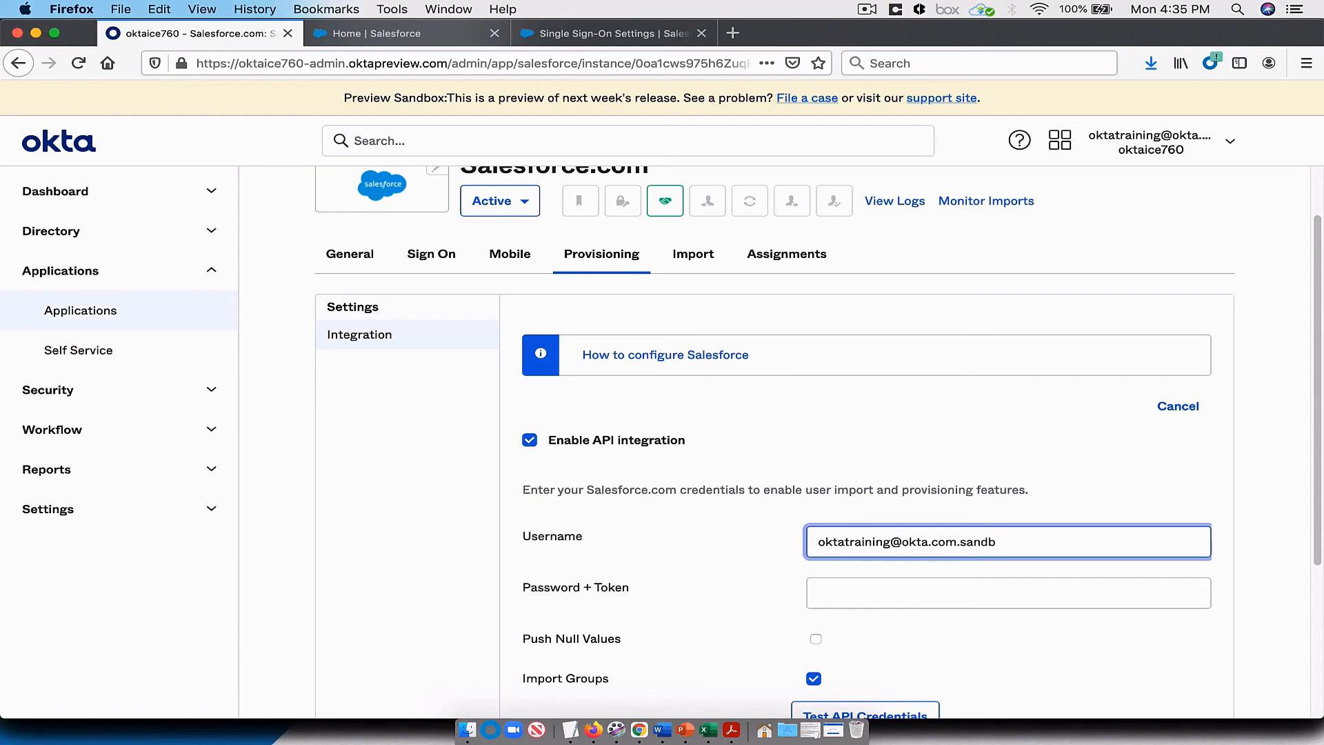
pyautogui.click(859, 588)
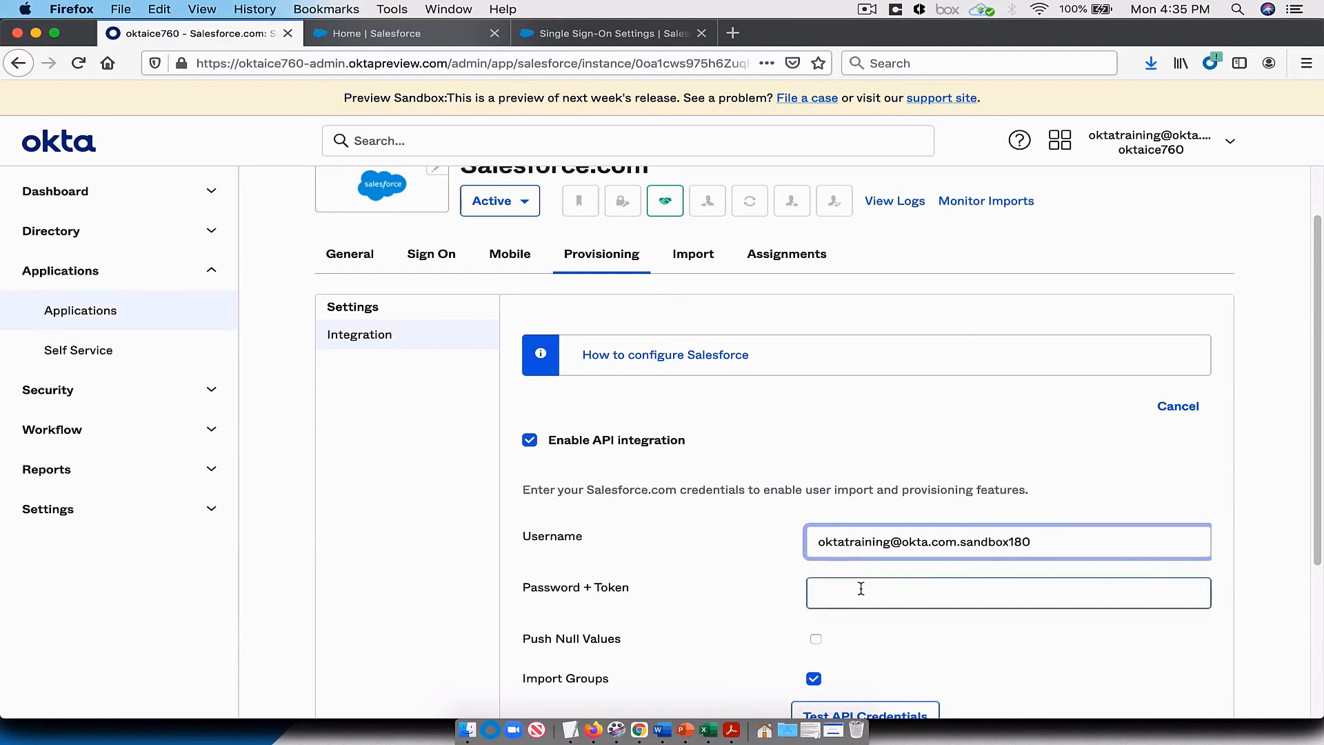
pyautogui.write('•••')
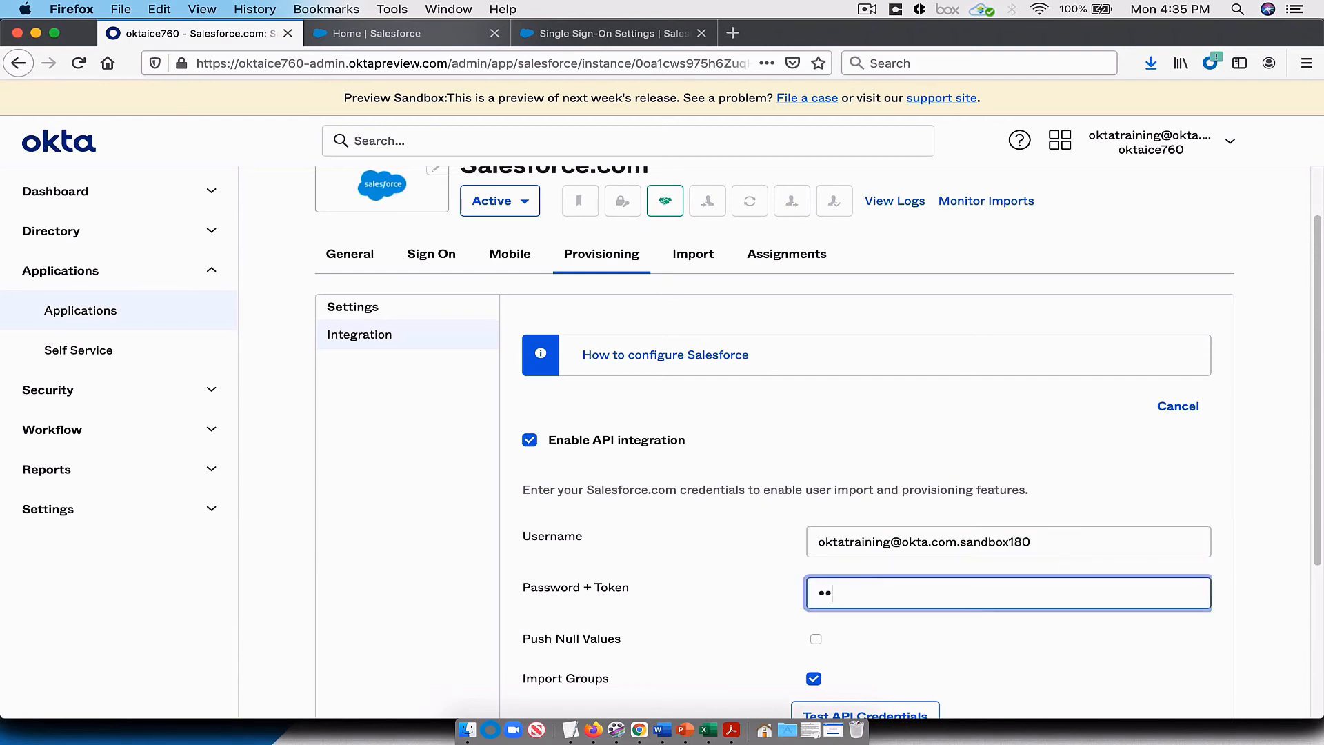
pyautogui.write('••••••••')
# Step: Test the Salesforce.com API credentials and save the API integration with Import Groups enabled
pyautogui.scroll(-5, 713, 522)
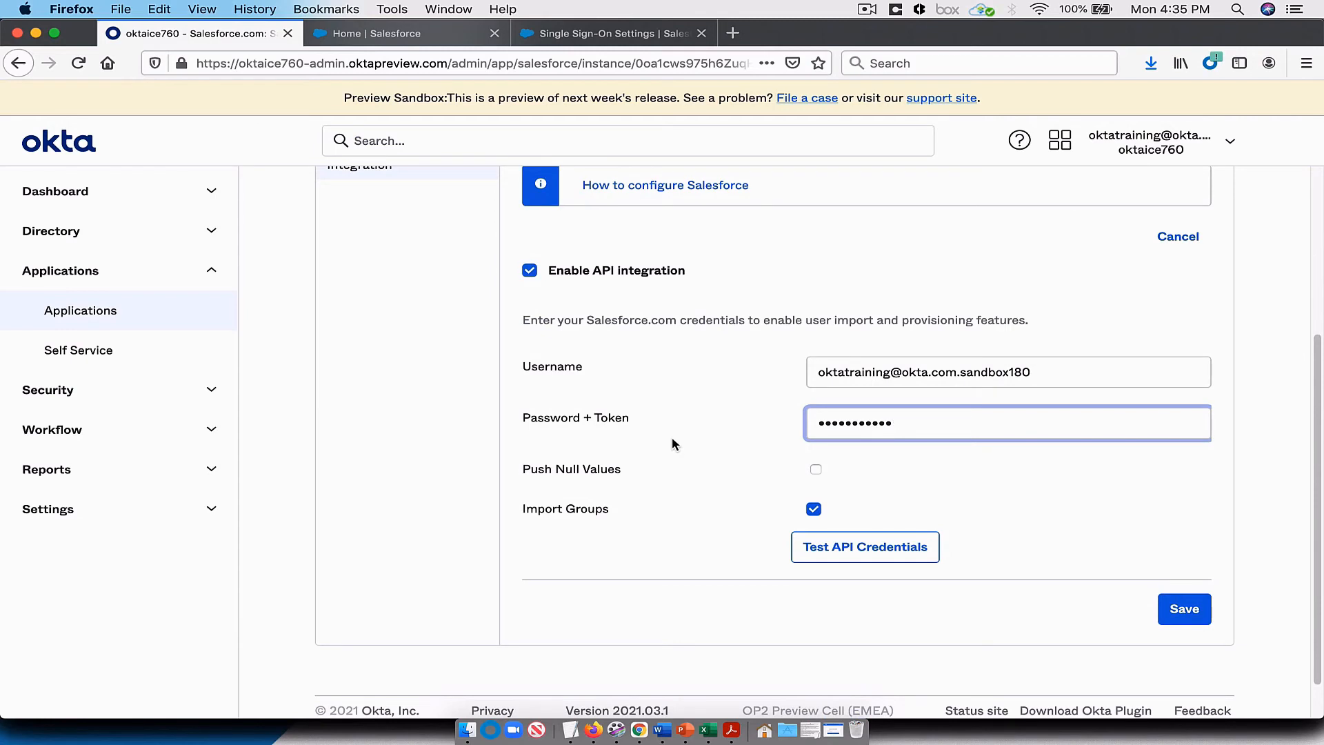
pyautogui.click(821, 545)
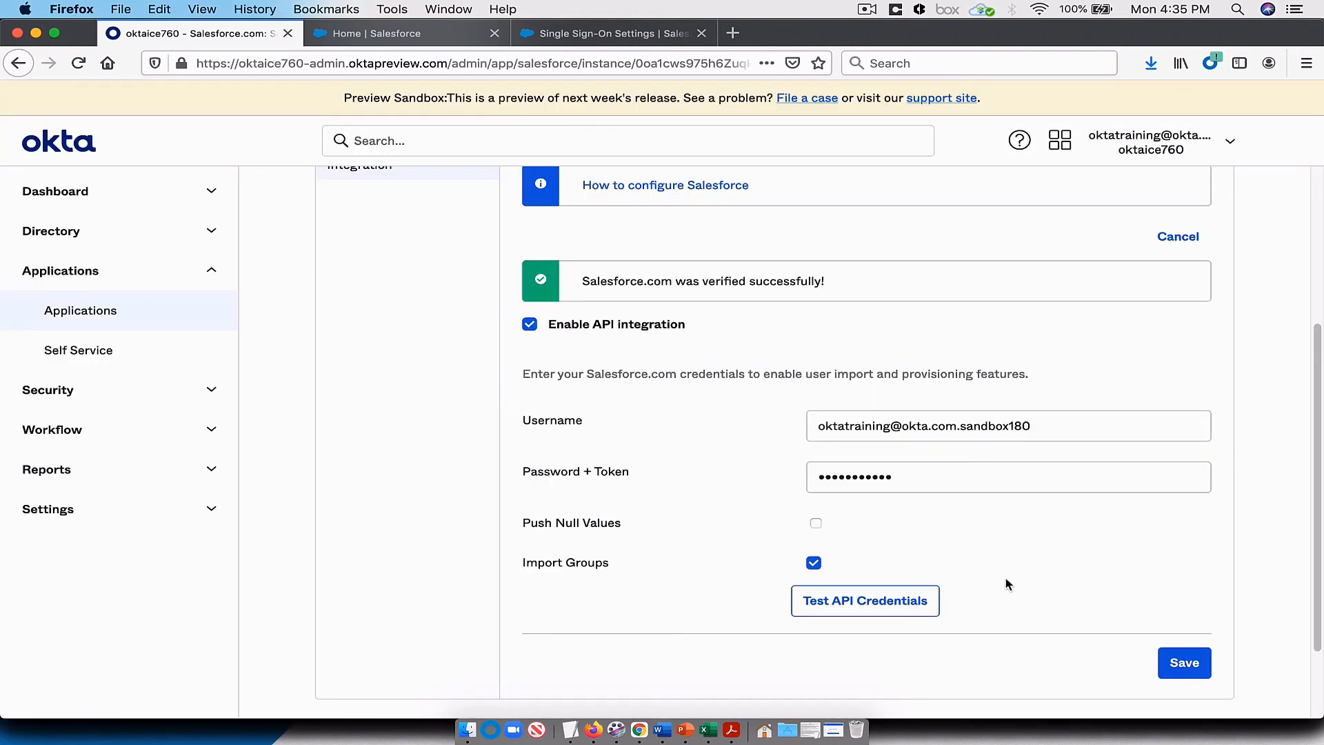
pyautogui.click(1191, 661)
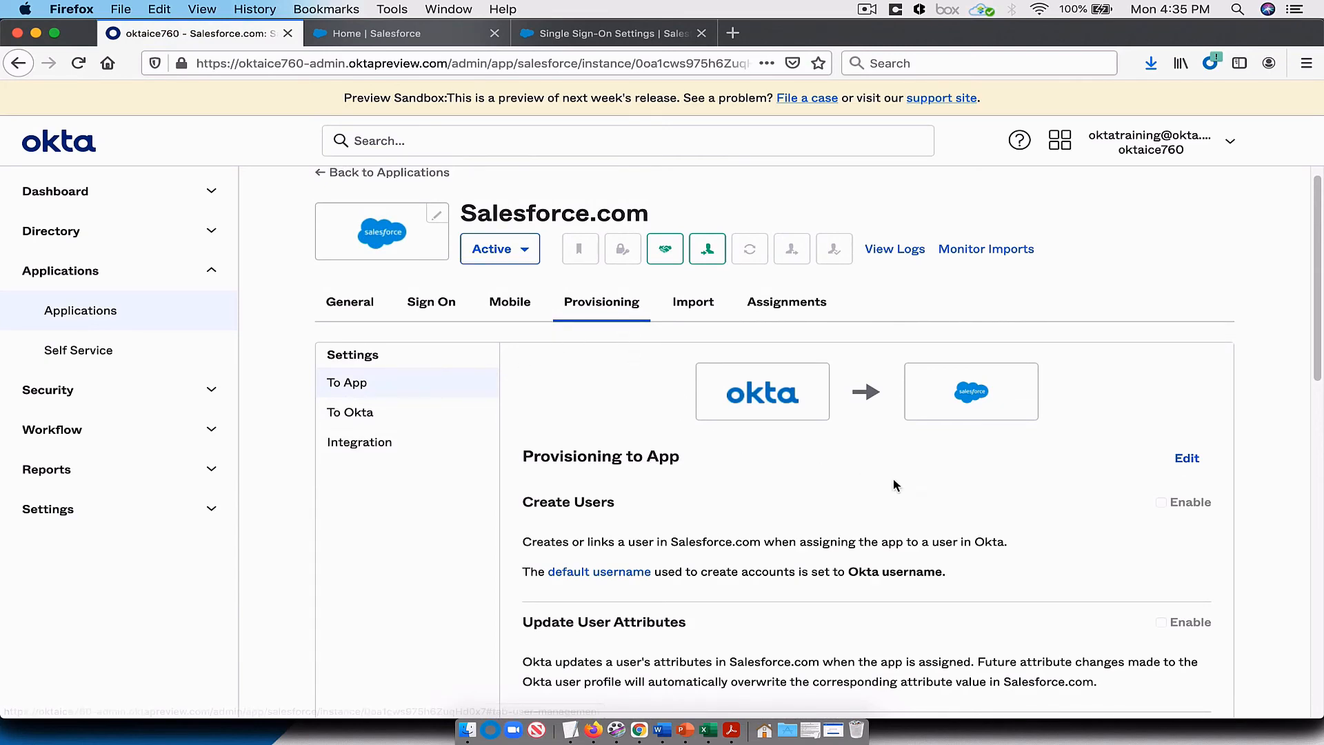
# Step: Enable Create Users, Update User Attributes and Deactivate Users for provisioning to the app, and save the settings
pyautogui.scroll(-3, 944, 479)
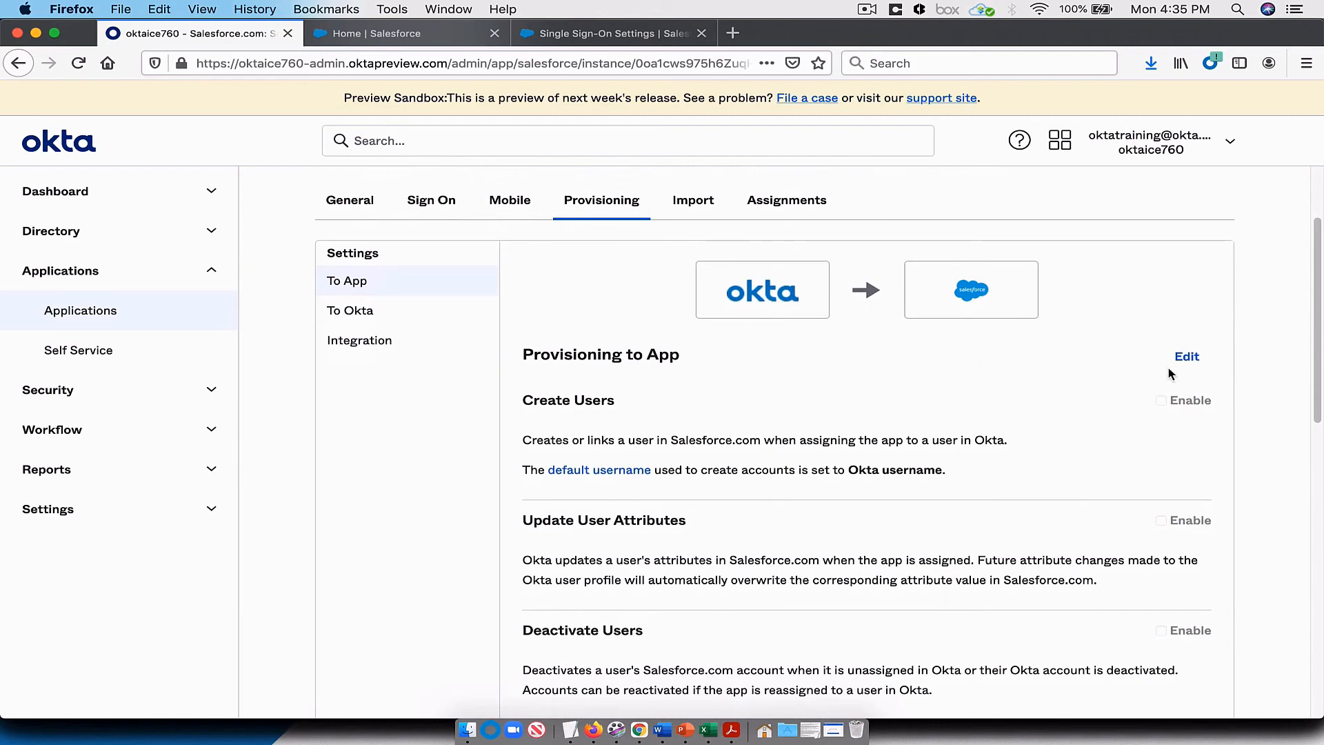
pyautogui.click(1198, 358)
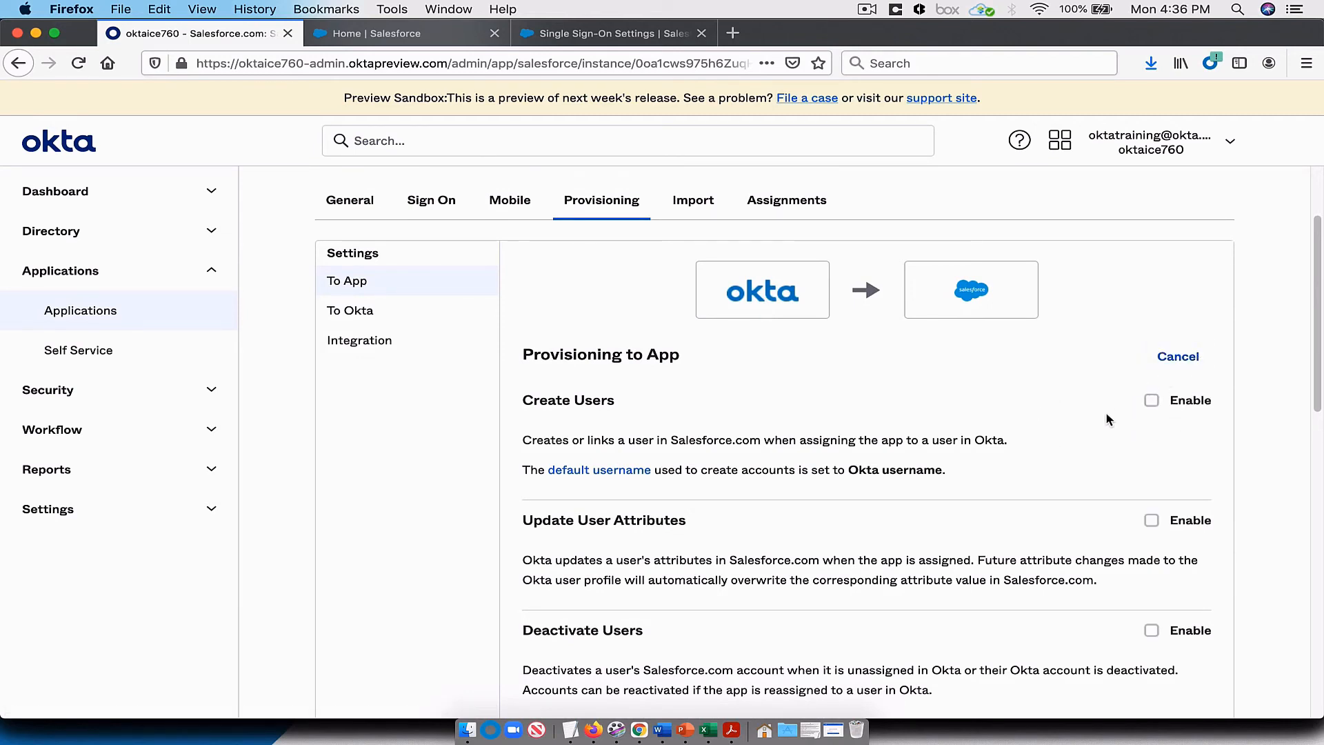
pyautogui.scroll(-2, 1090, 428)
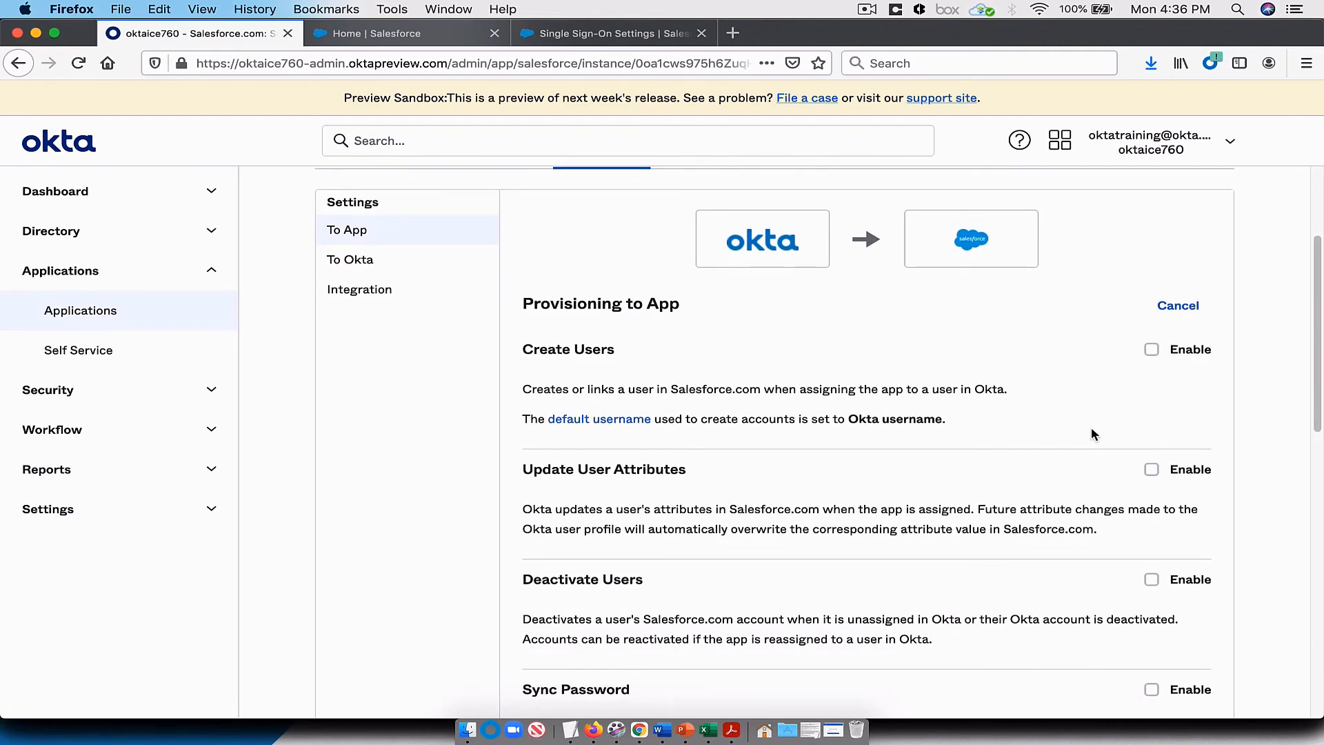
pyautogui.click(1151, 350)
pyautogui.click(1149, 476)
pyautogui.scroll(-3, 1028, 572)
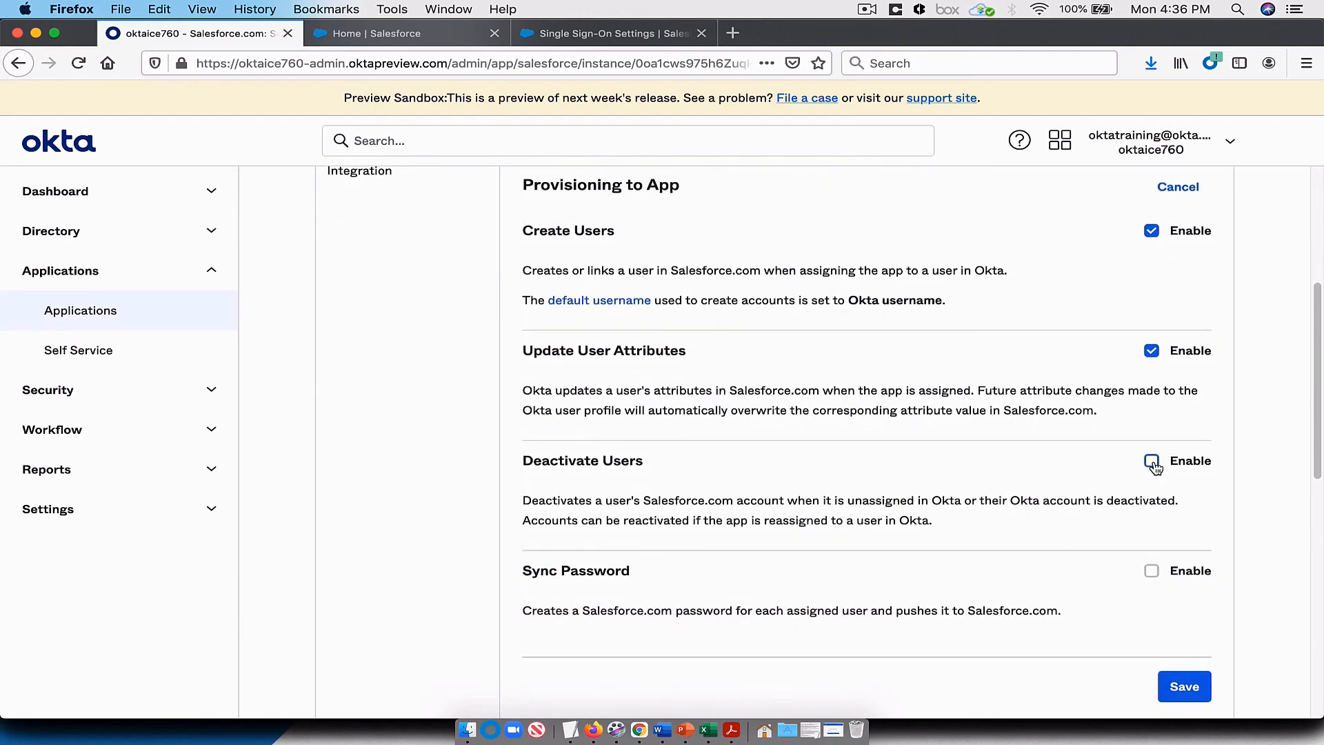
pyautogui.click(1153, 463)
pyautogui.click(1197, 685)
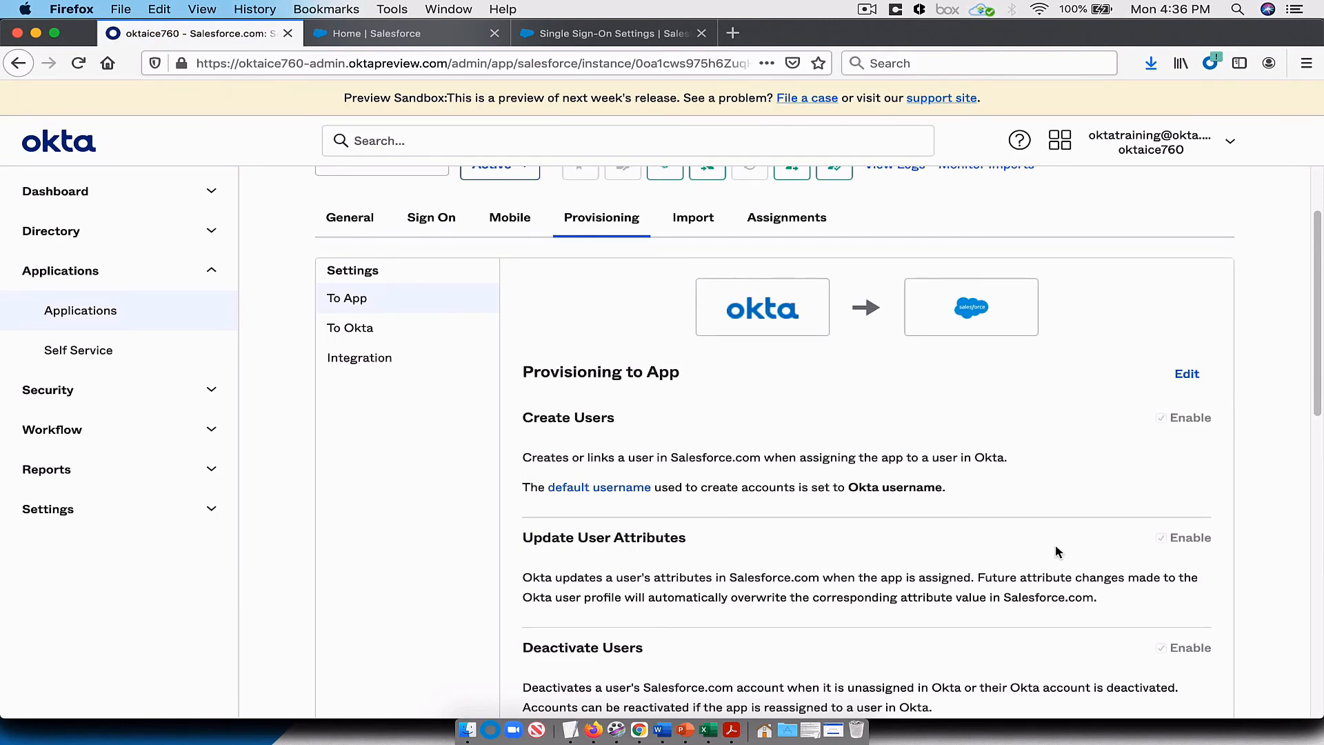
# Step: Search the groups for "sa" and start assigning Salesforce.com to the Sales group at oktaice.local/Employees/Sales
pyautogui.click(781, 231)
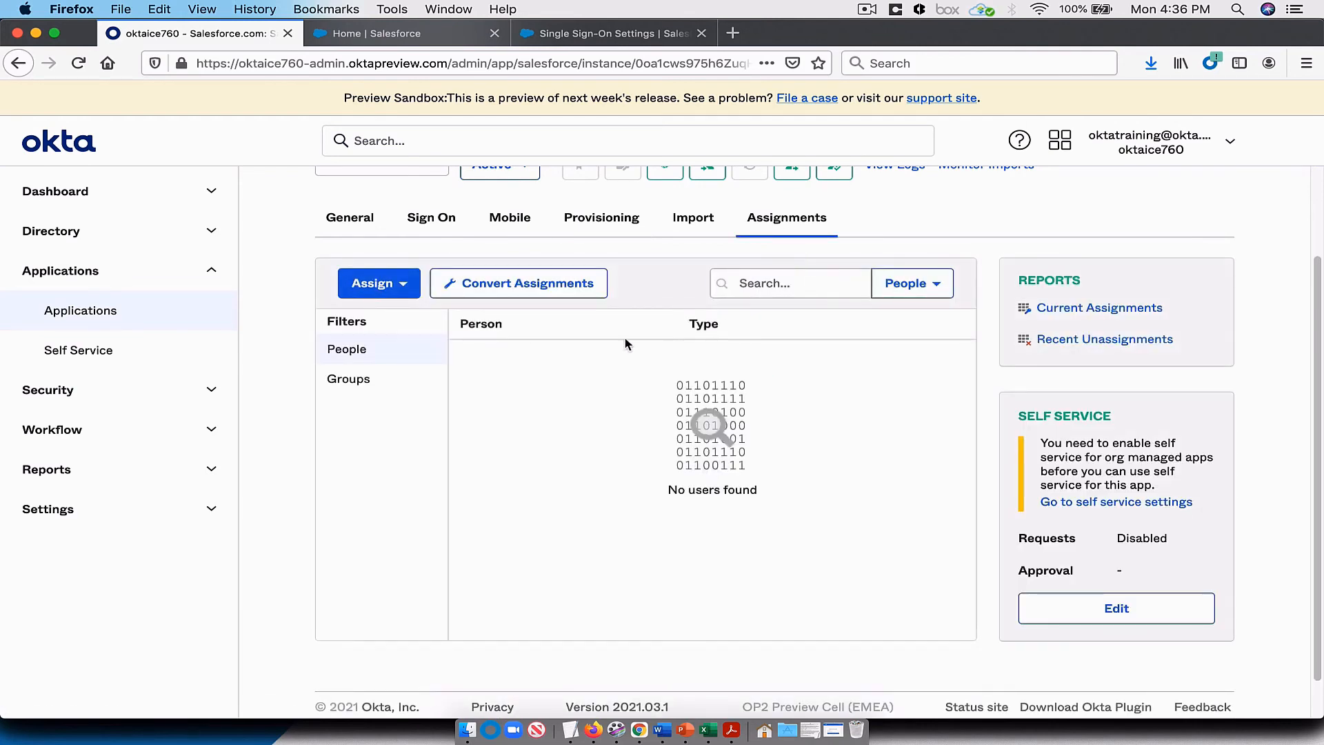
pyautogui.click(412, 295)
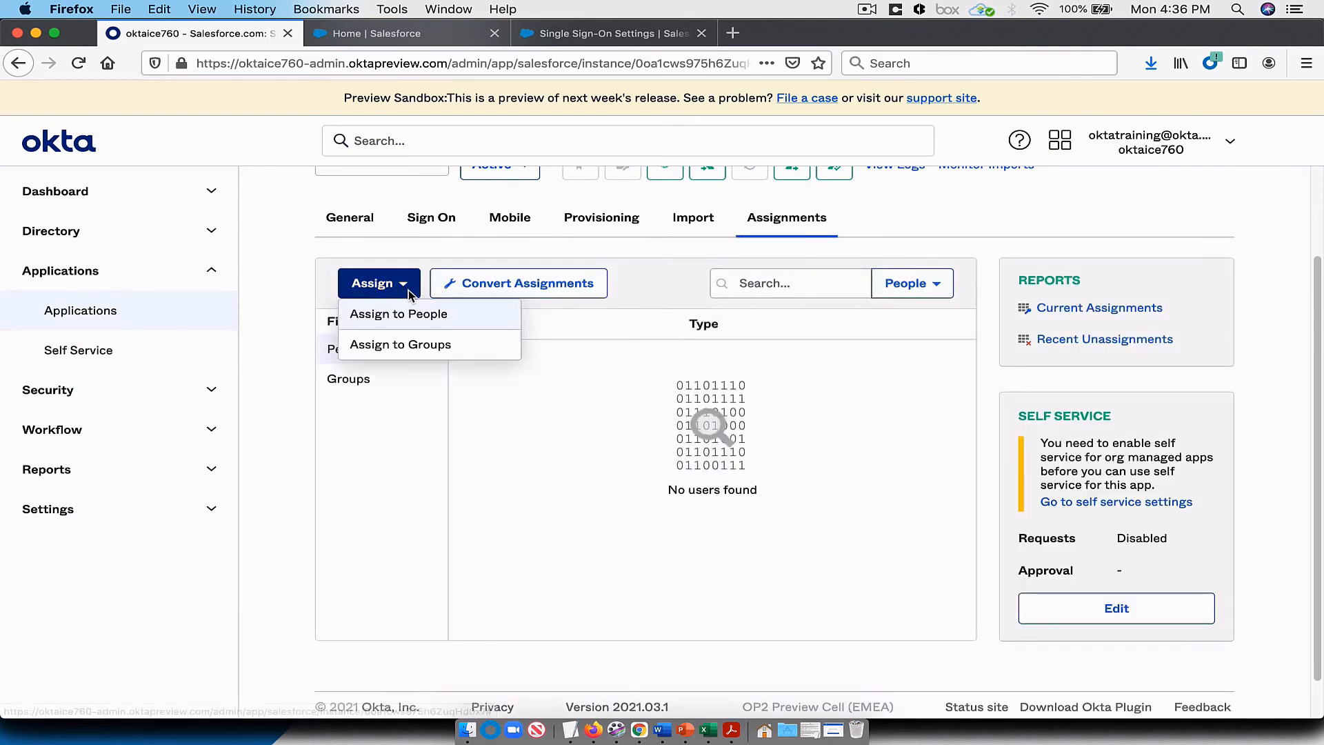
pyautogui.click(404, 345)
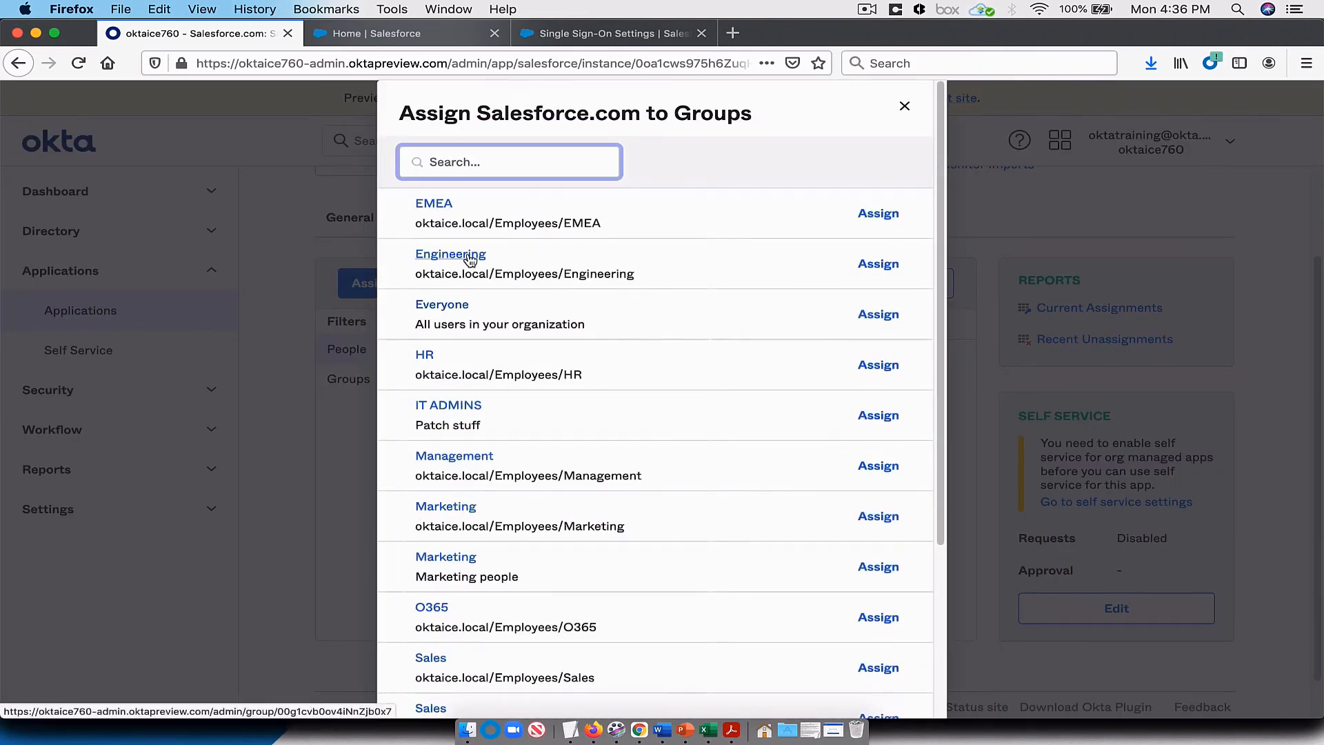
pyautogui.write('sa')
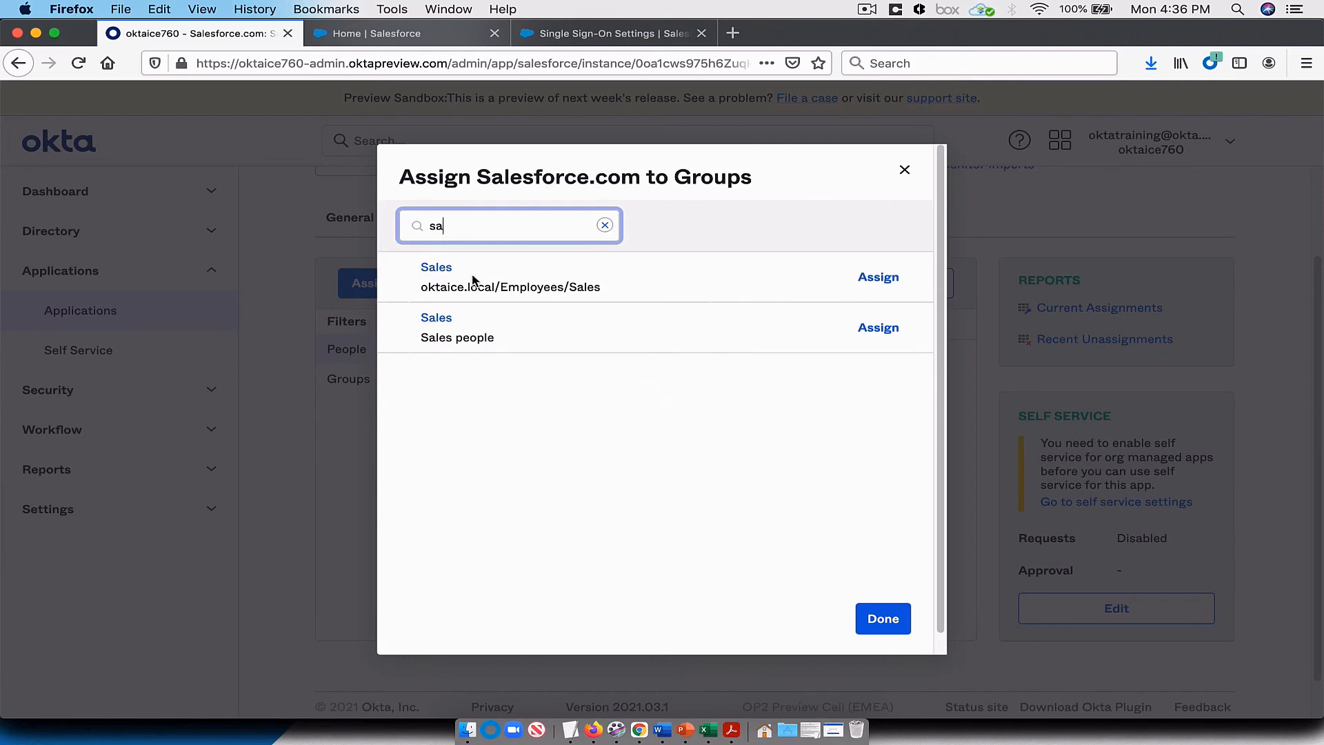
pyautogui.click(874, 277)
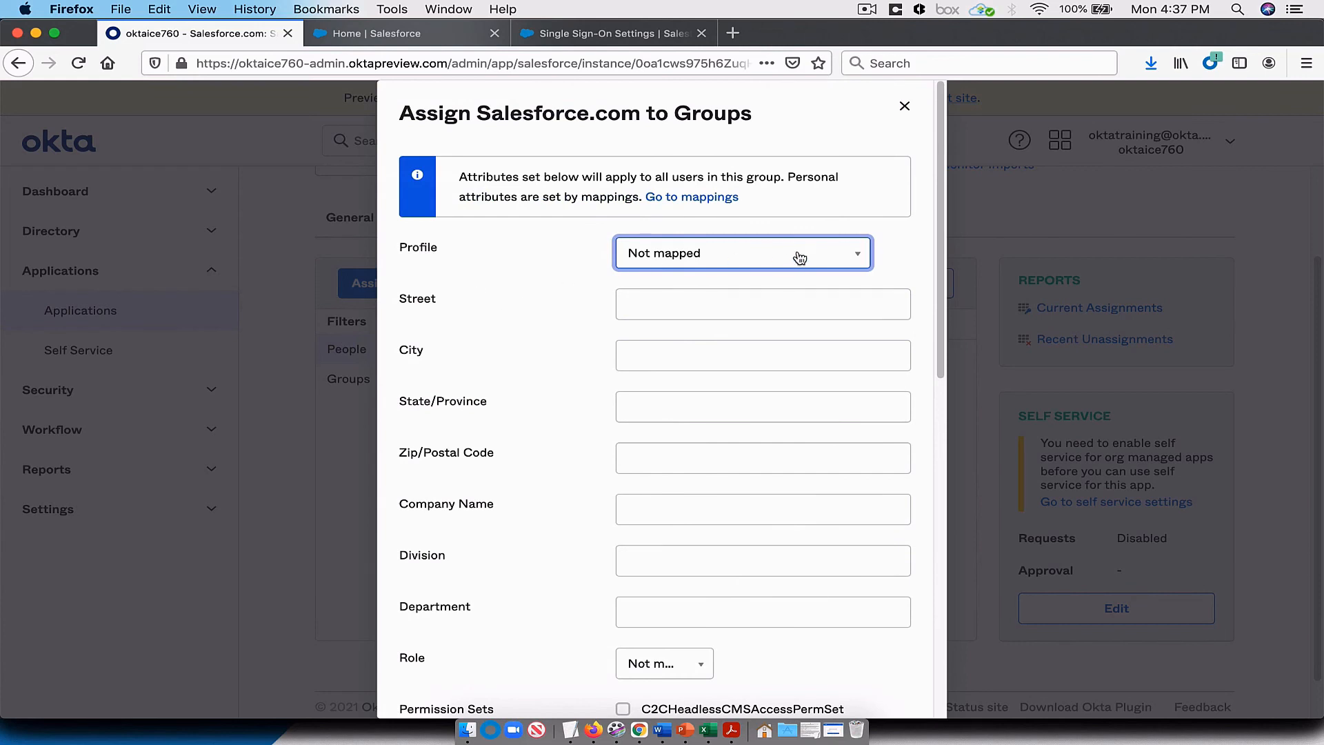
# Step: Set the group's profile to Chatter Free User, save the assignment and finish assigning groups
pyautogui.click(855, 258)
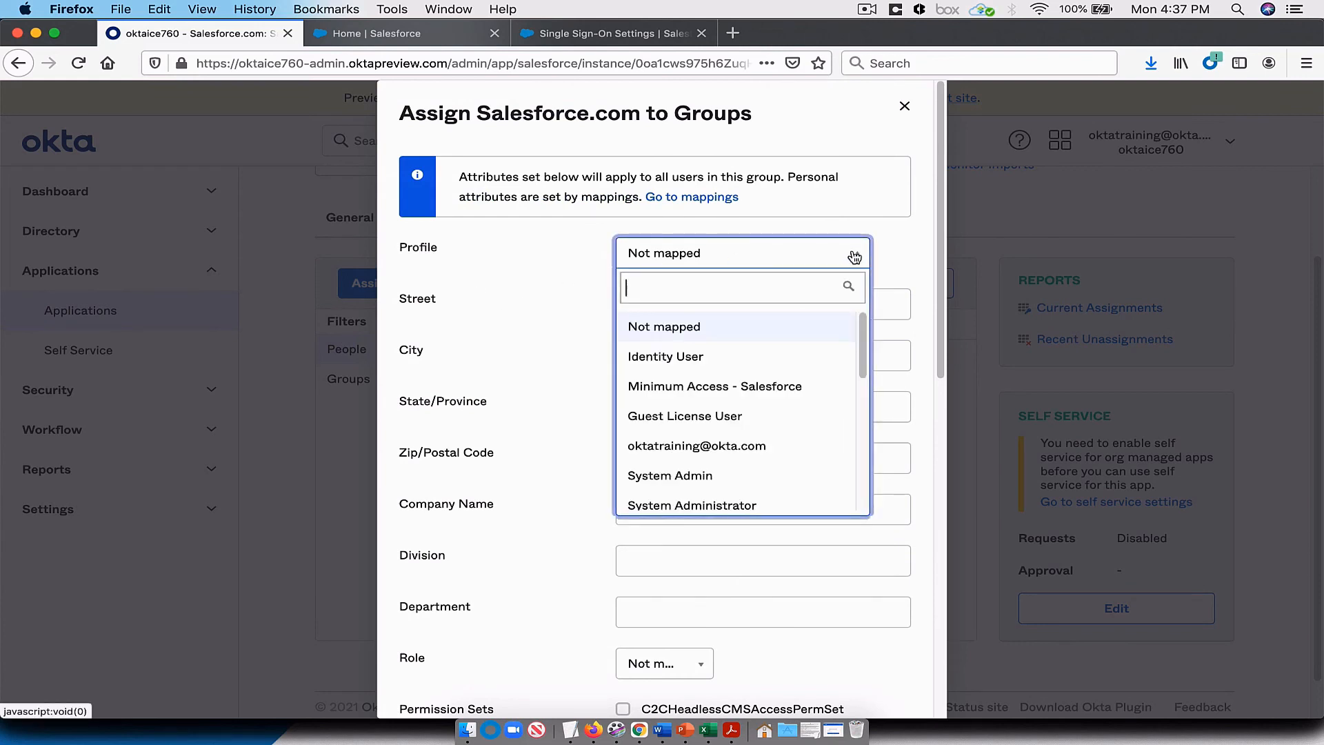
pyautogui.write('ch')
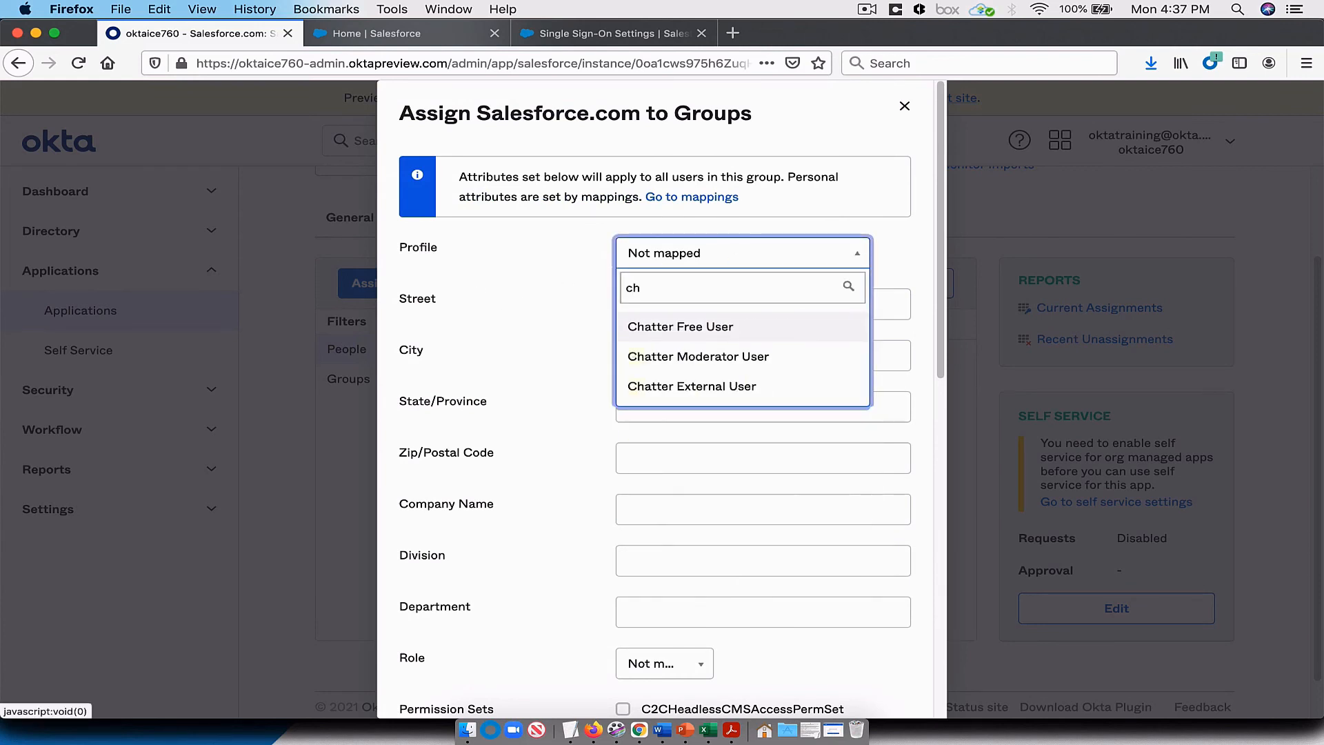
pyautogui.click(742, 328)
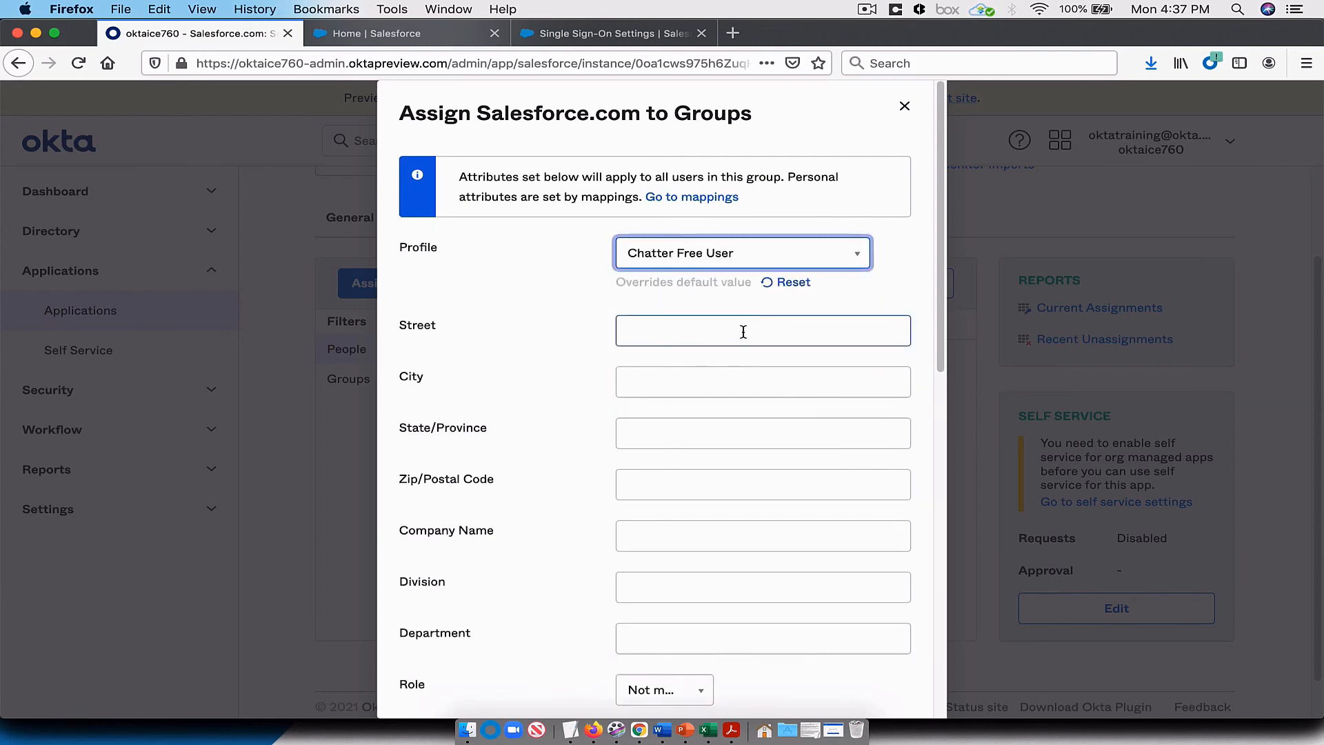
pyautogui.scroll(-2, 745, 333)
pyautogui.scroll(-15, 745, 333)
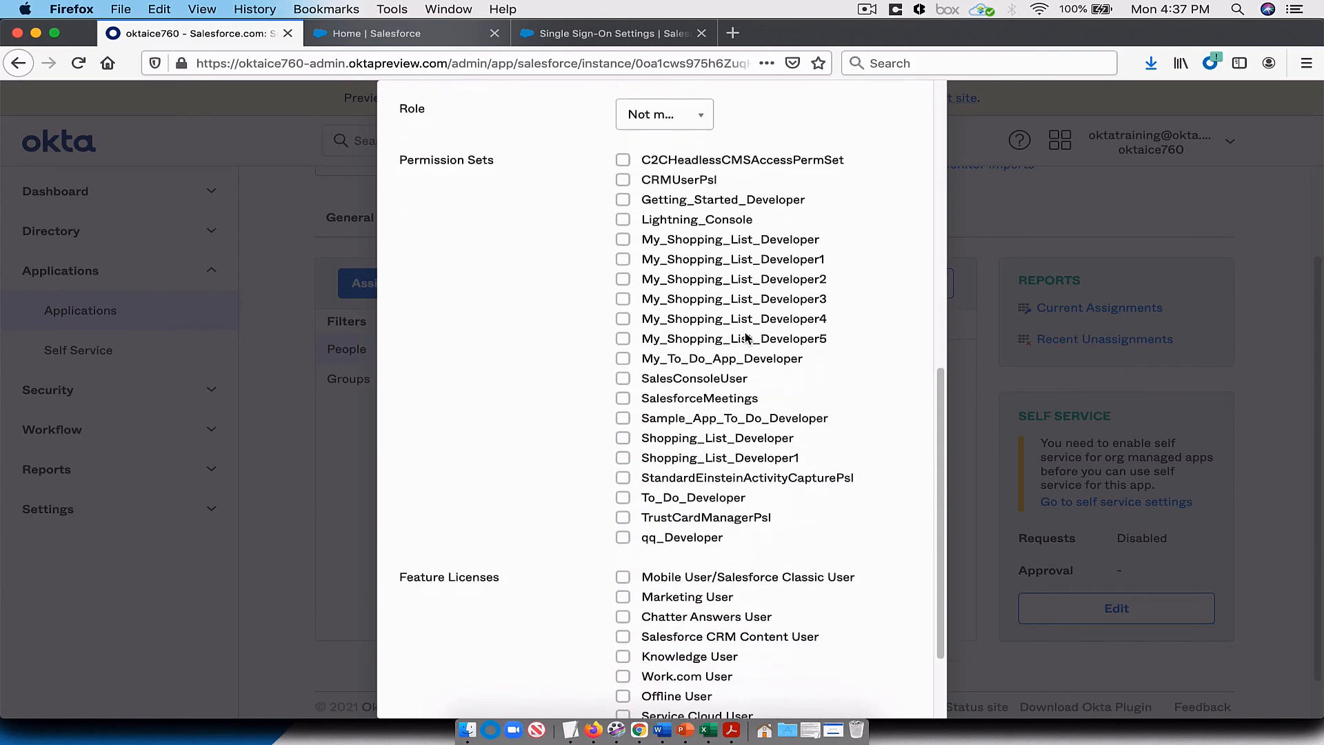
pyautogui.scroll(-1, 745, 337)
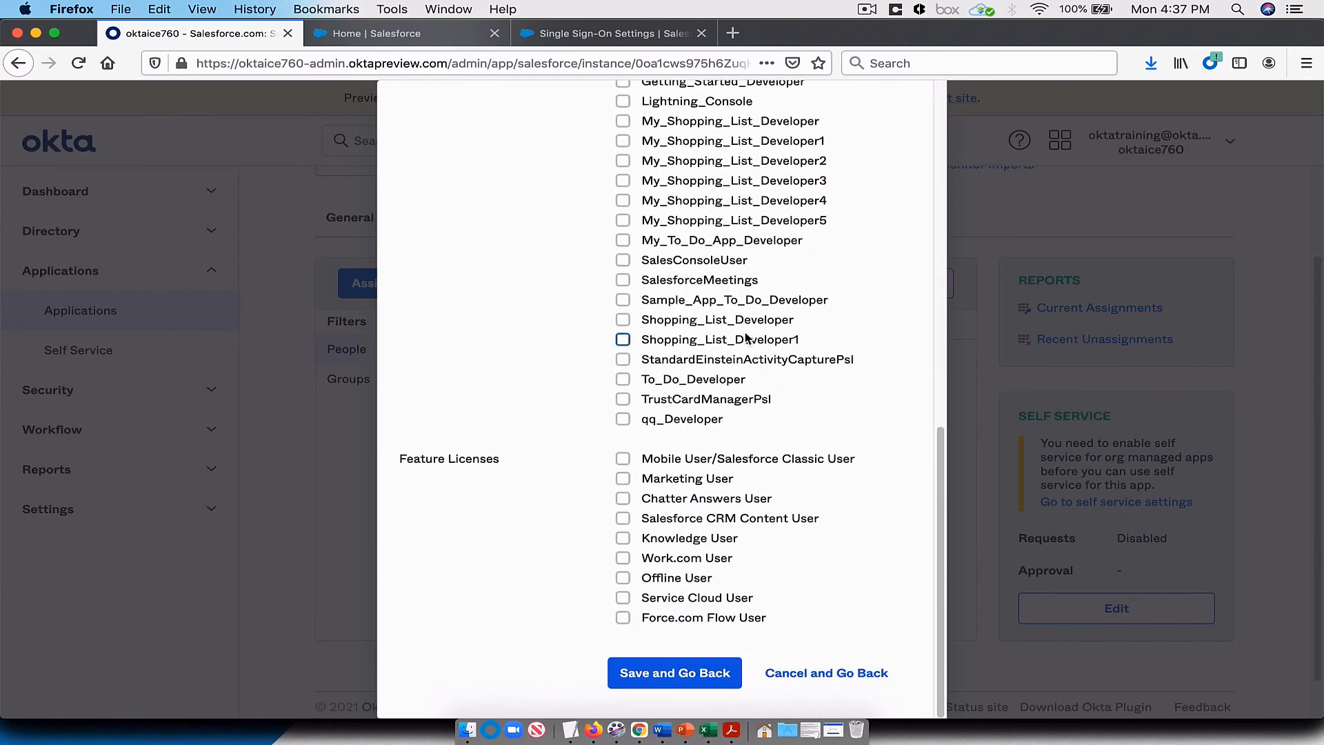
pyautogui.click(688, 674)
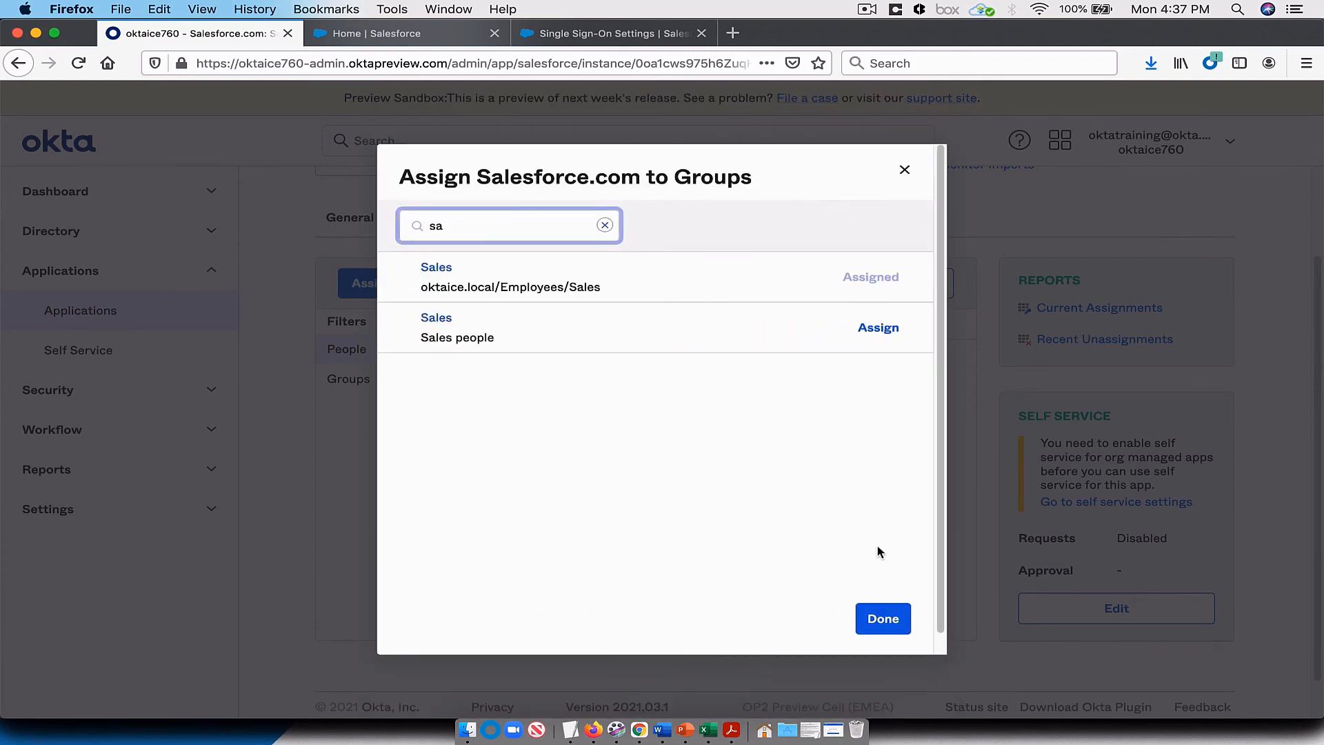
pyautogui.click(880, 619)
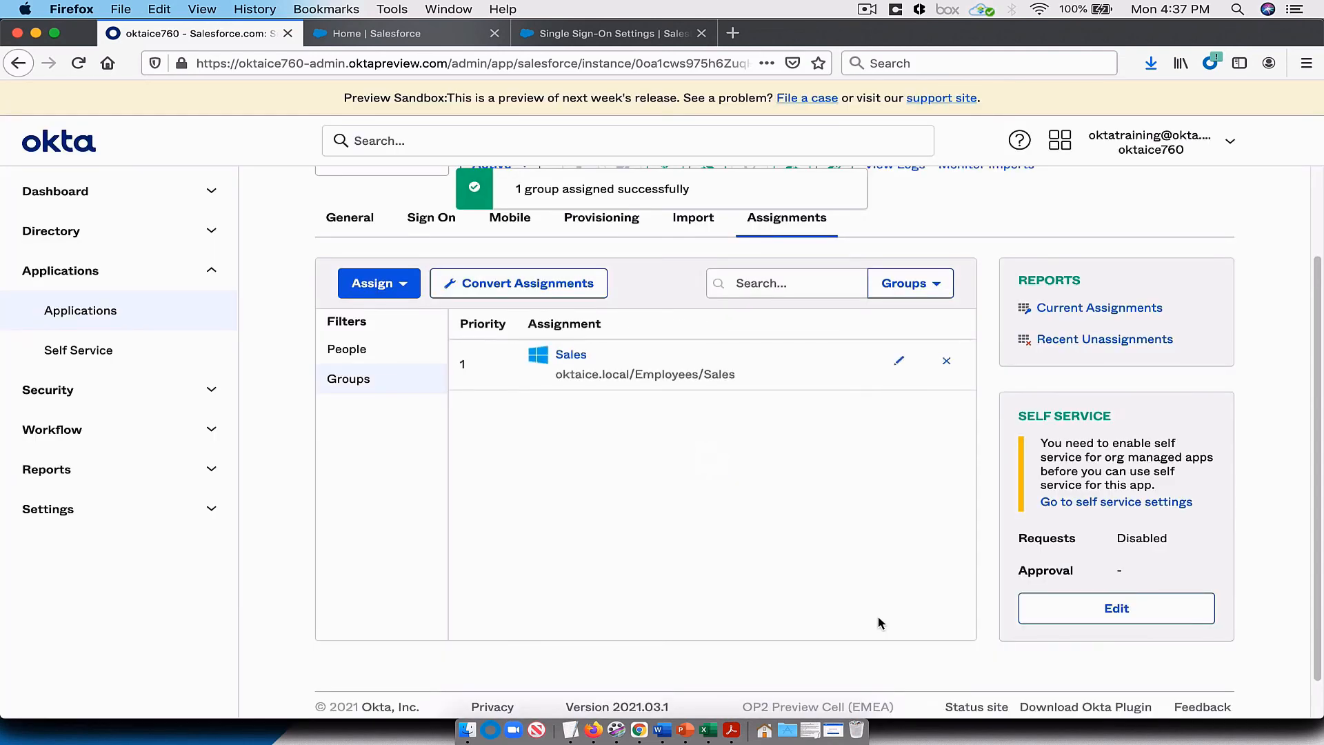
# Step: View the people assigned to the app in Okta, and open the Users list in the Salesforce sandbox's Setup to check their accounts
pyautogui.click(391, 351)
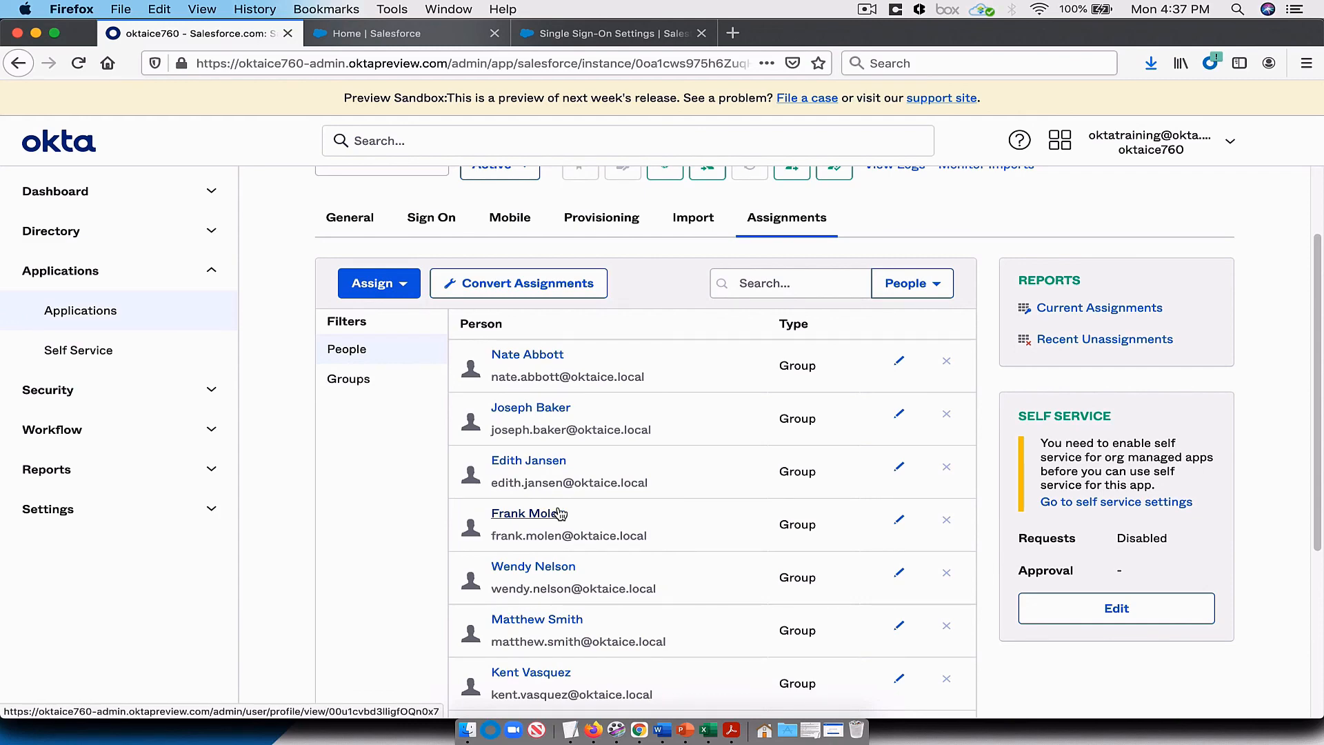
pyautogui.click(634, 30)
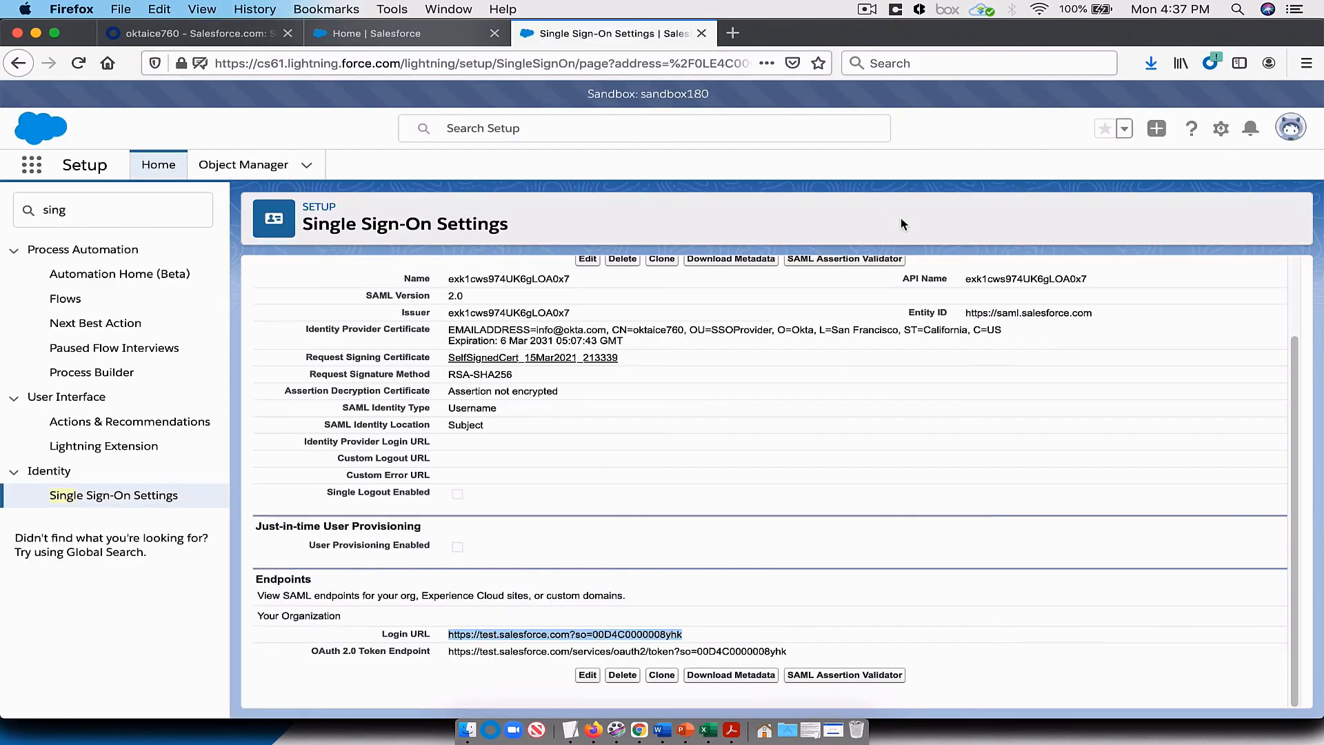
pyautogui.click(1219, 129)
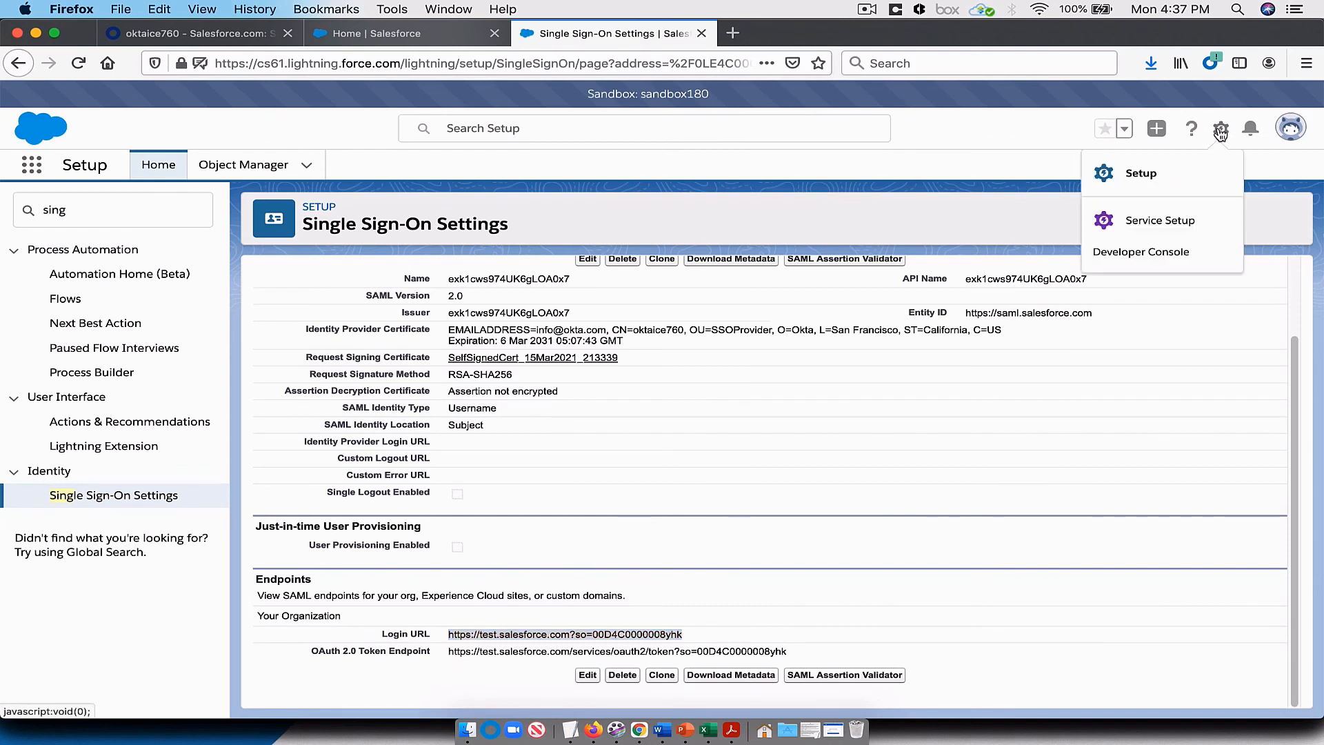
pyautogui.click(1140, 174)
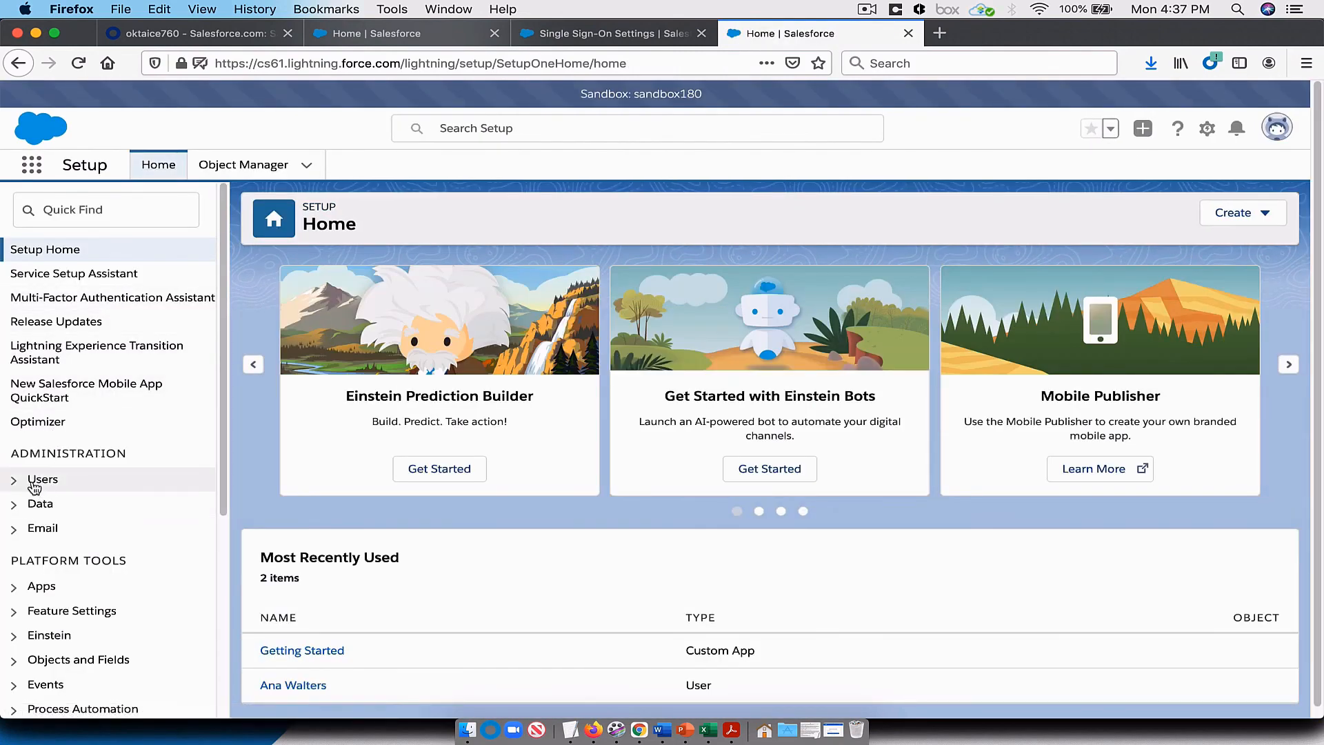
pyautogui.click(34, 485)
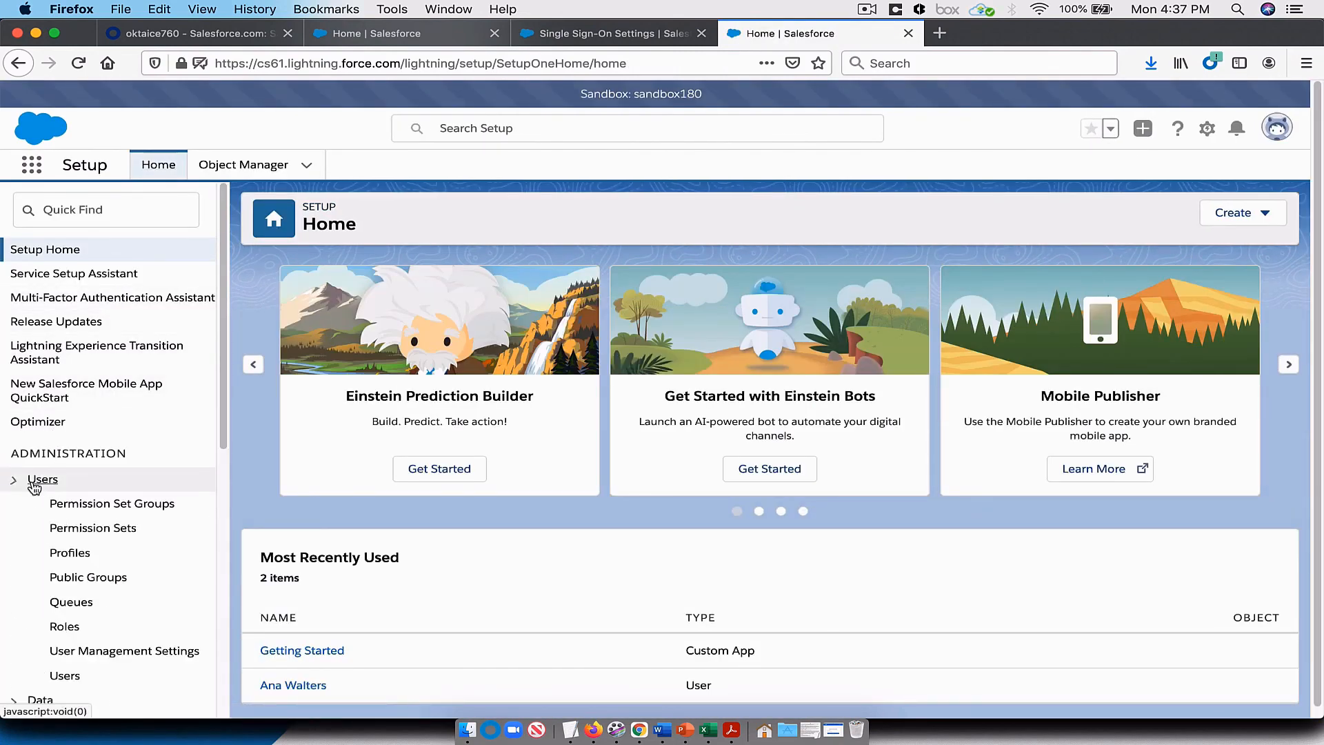
pyautogui.click(76, 679)
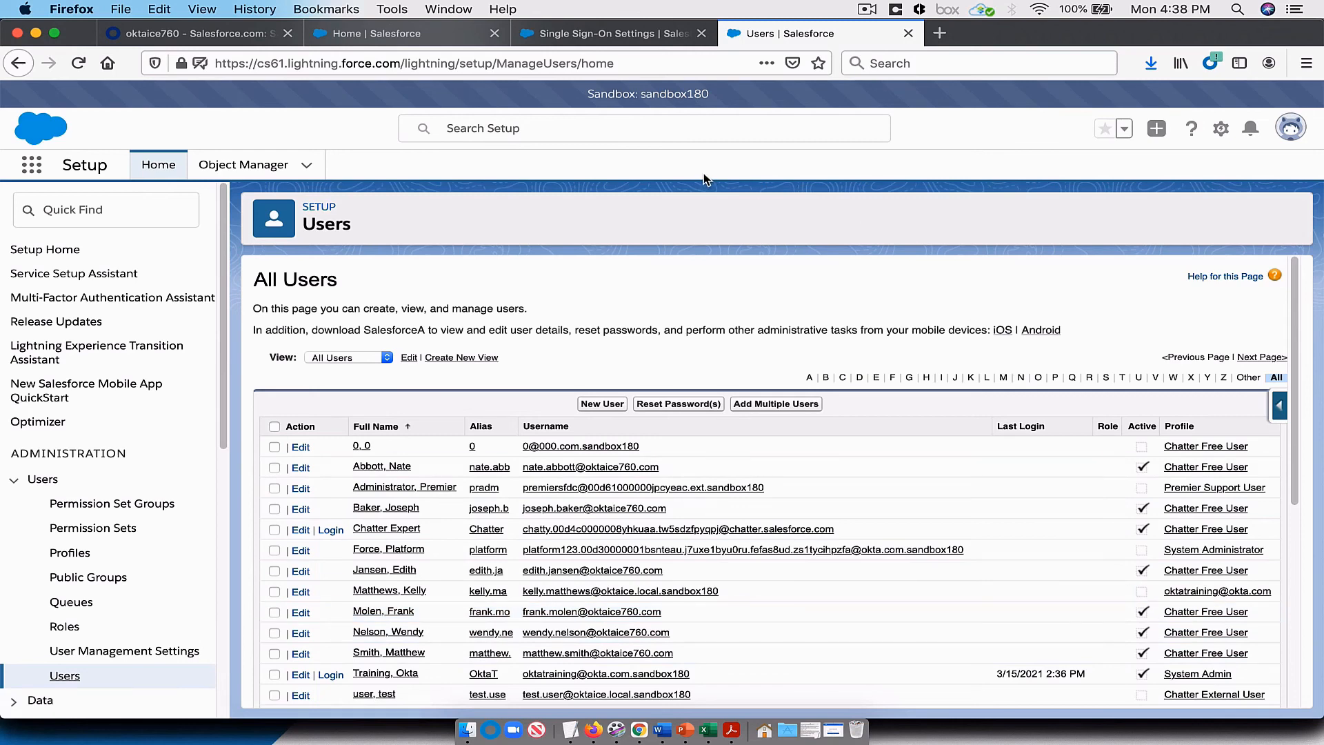
# Step: Close the Salesforce Users page, return to the Okta admin console and sign out of it
pyautogui.click(908, 33)
pyautogui.click(225, 37)
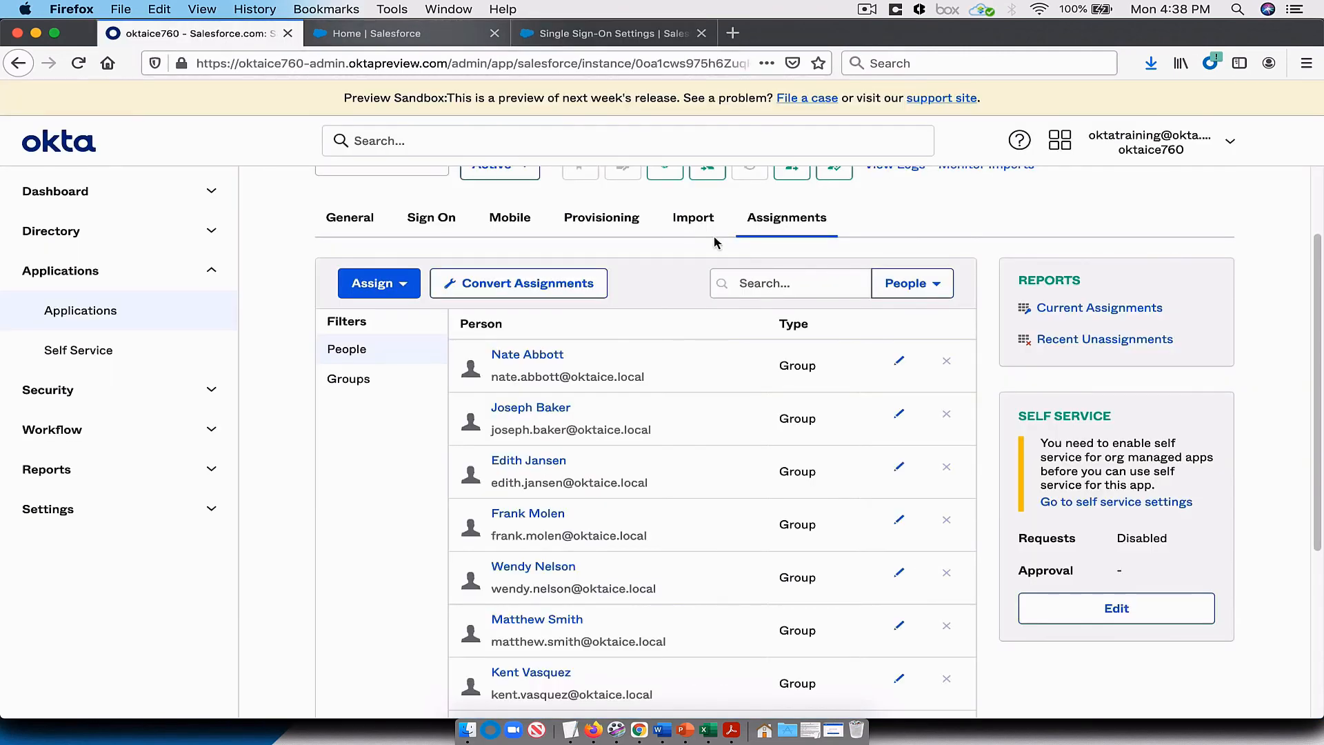
pyautogui.scroll(3, 713, 236)
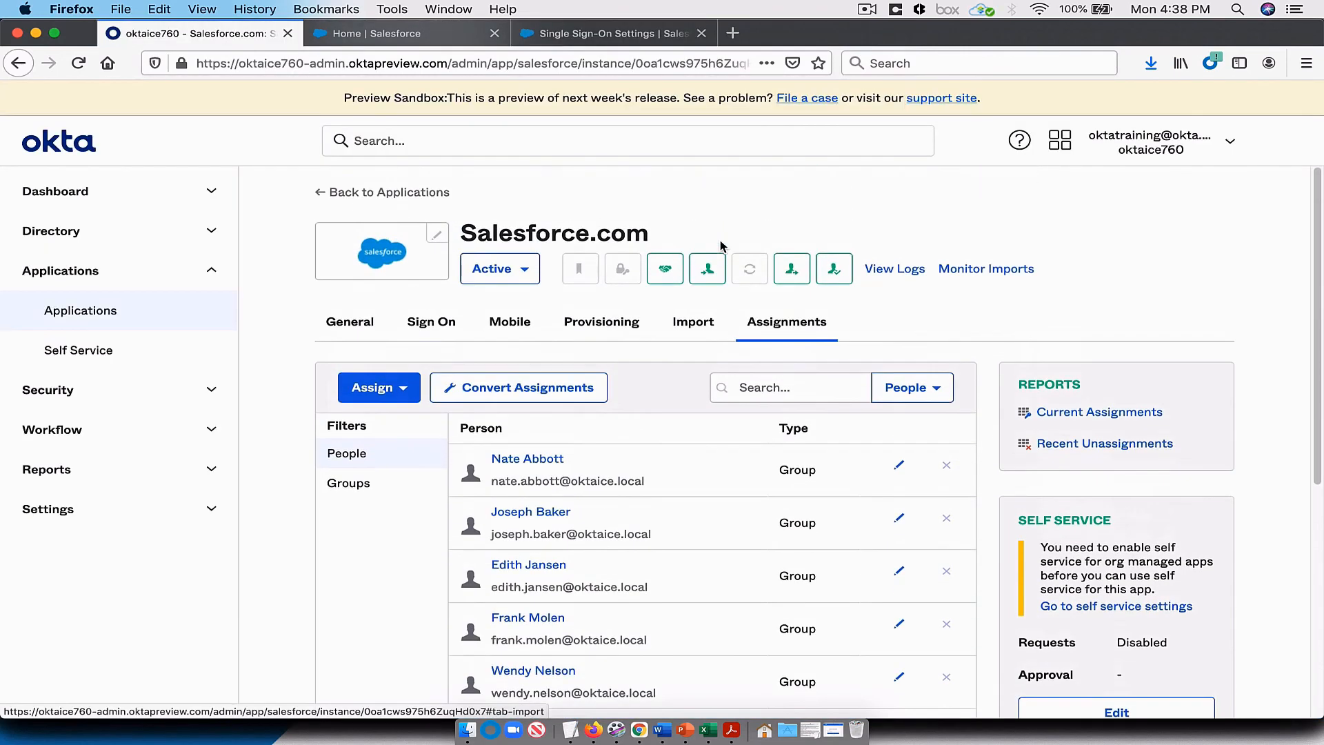
pyautogui.click(1229, 145)
pyautogui.click(1057, 292)
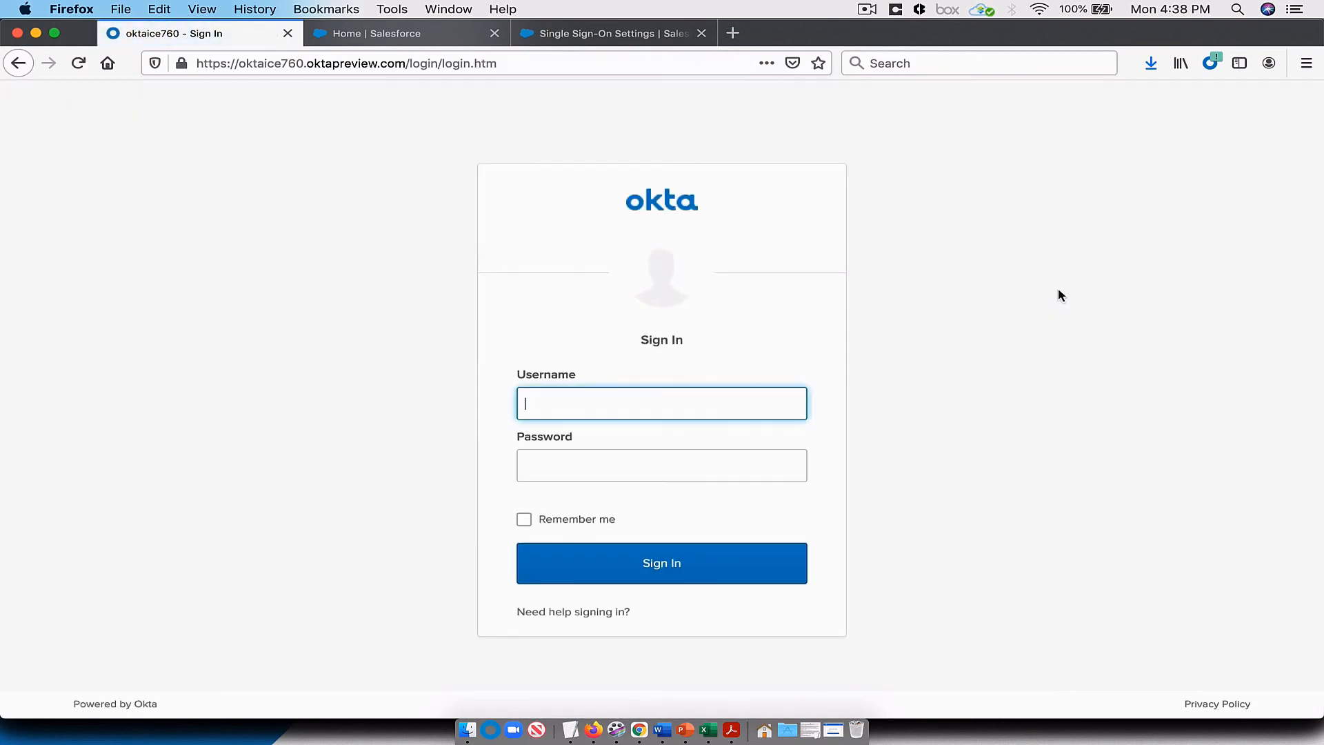
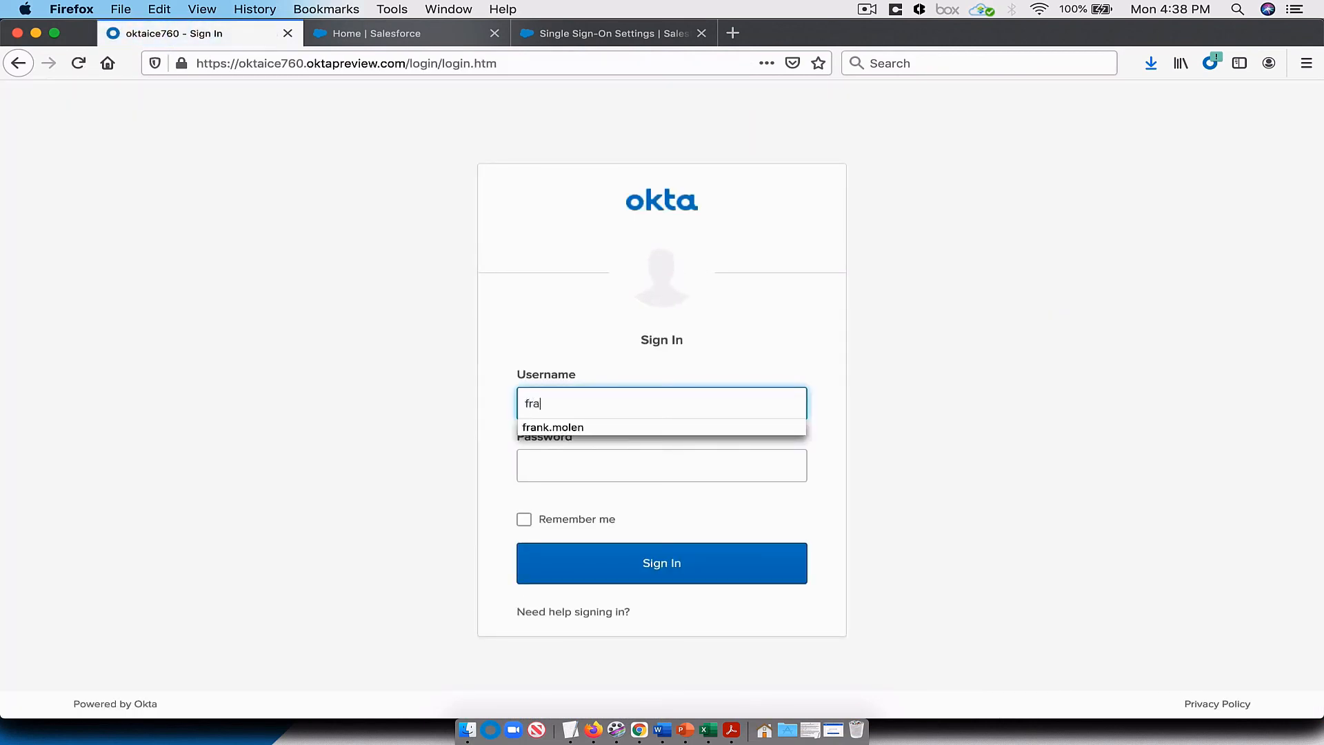
# Step: Sign in to Okta as one of the assigned Sales users with that user's username and account password
pyautogui.press('Return')
pyautogui.press('Tab')
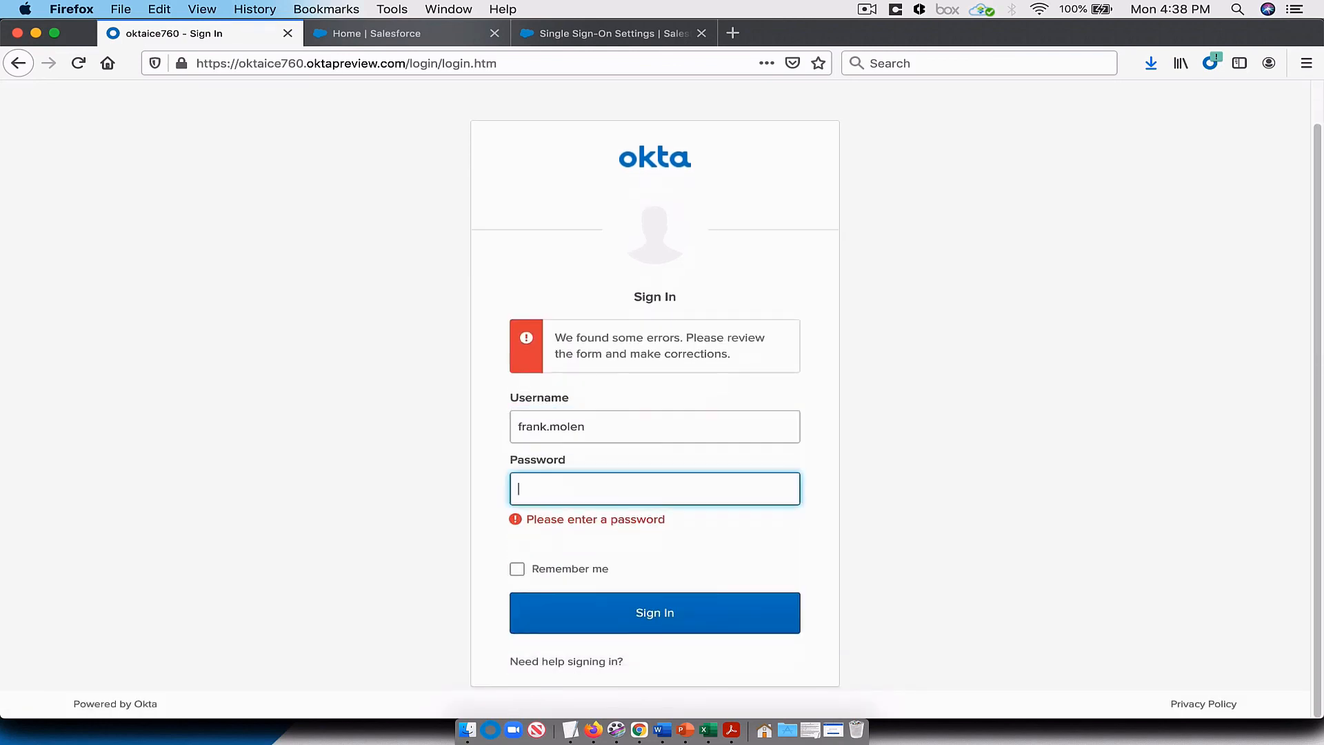
pyautogui.write('********')
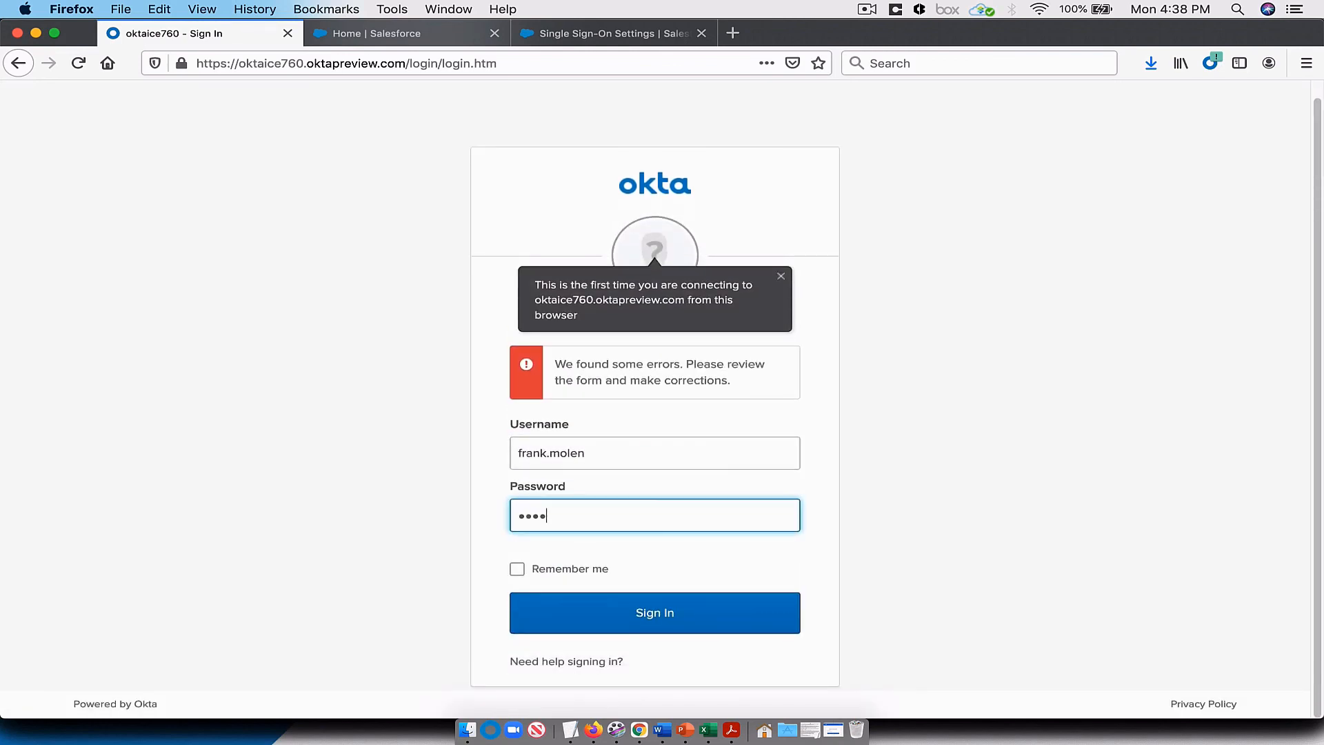
pyautogui.write('***')
pyautogui.press('Return')
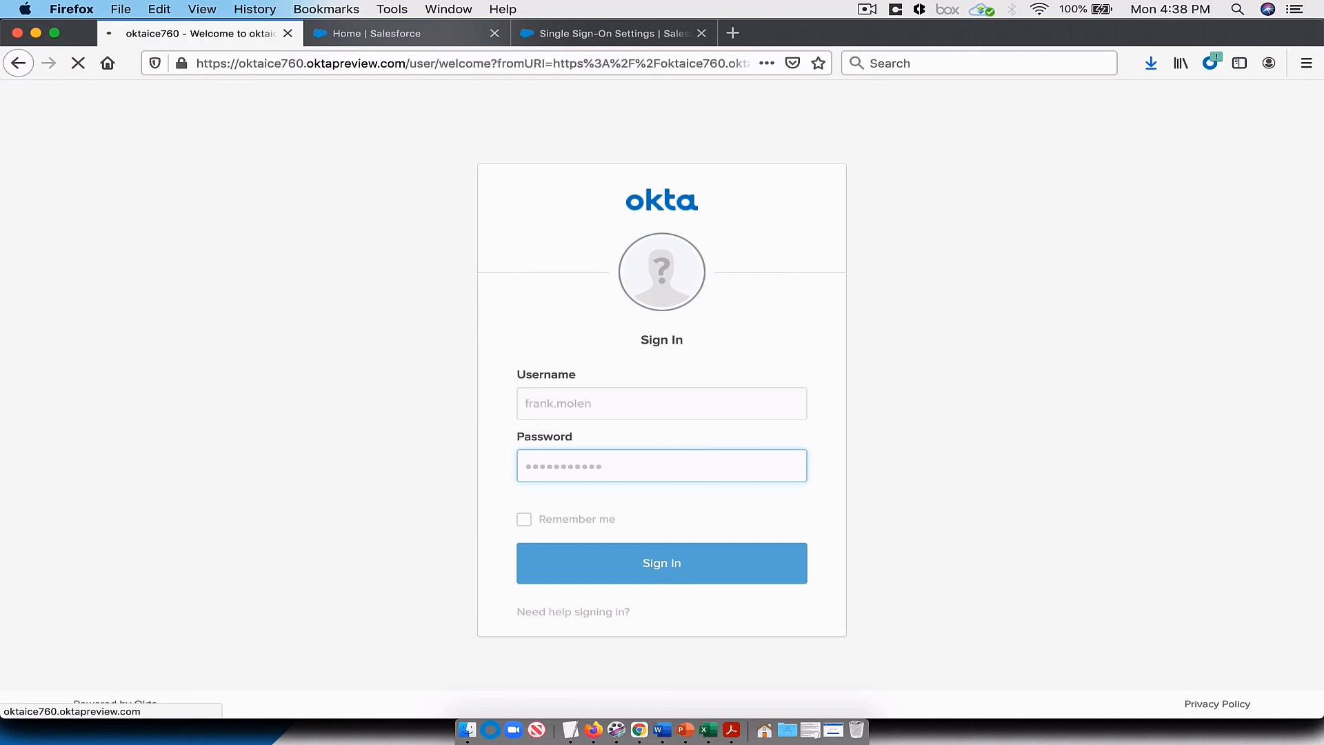
# Step: Create the user's Okta account without a secondary email, answering the forgot password question and choosing the night-time arch bridge as security image
pyautogui.click(668, 379)
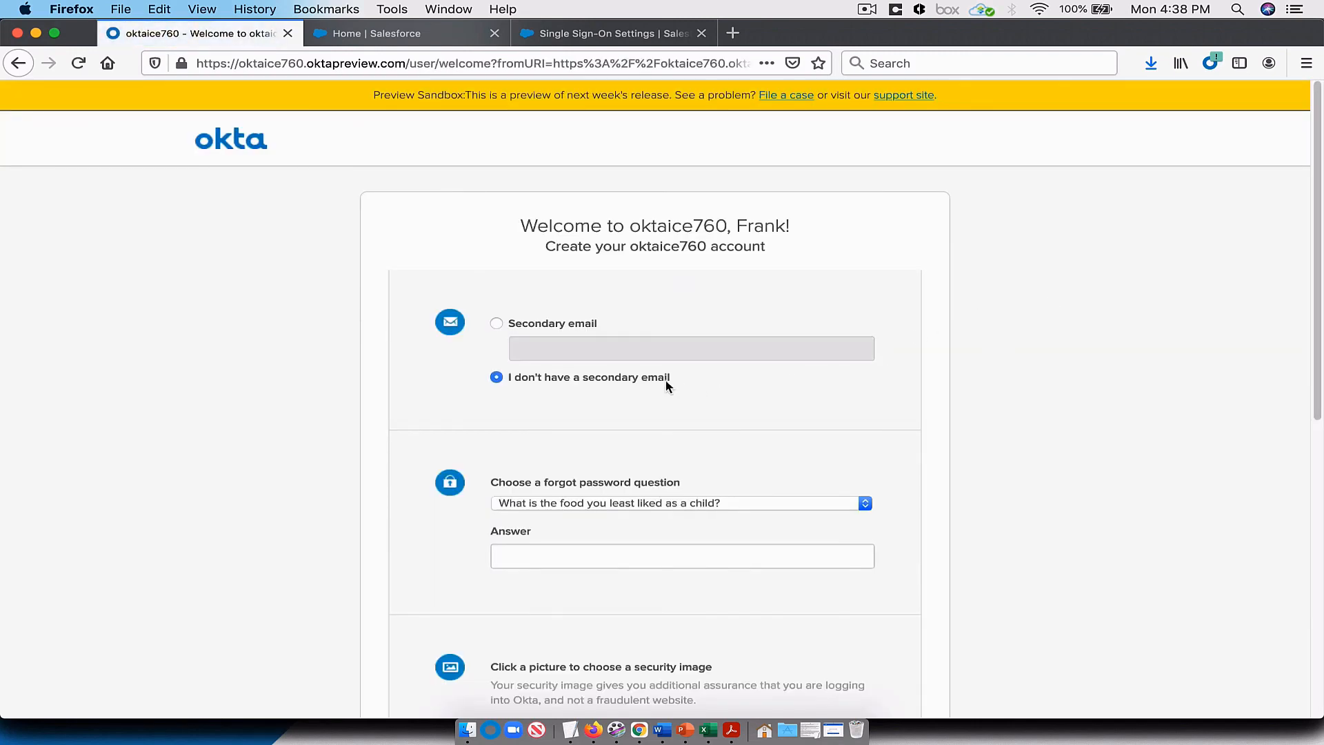
pyautogui.click(680, 555)
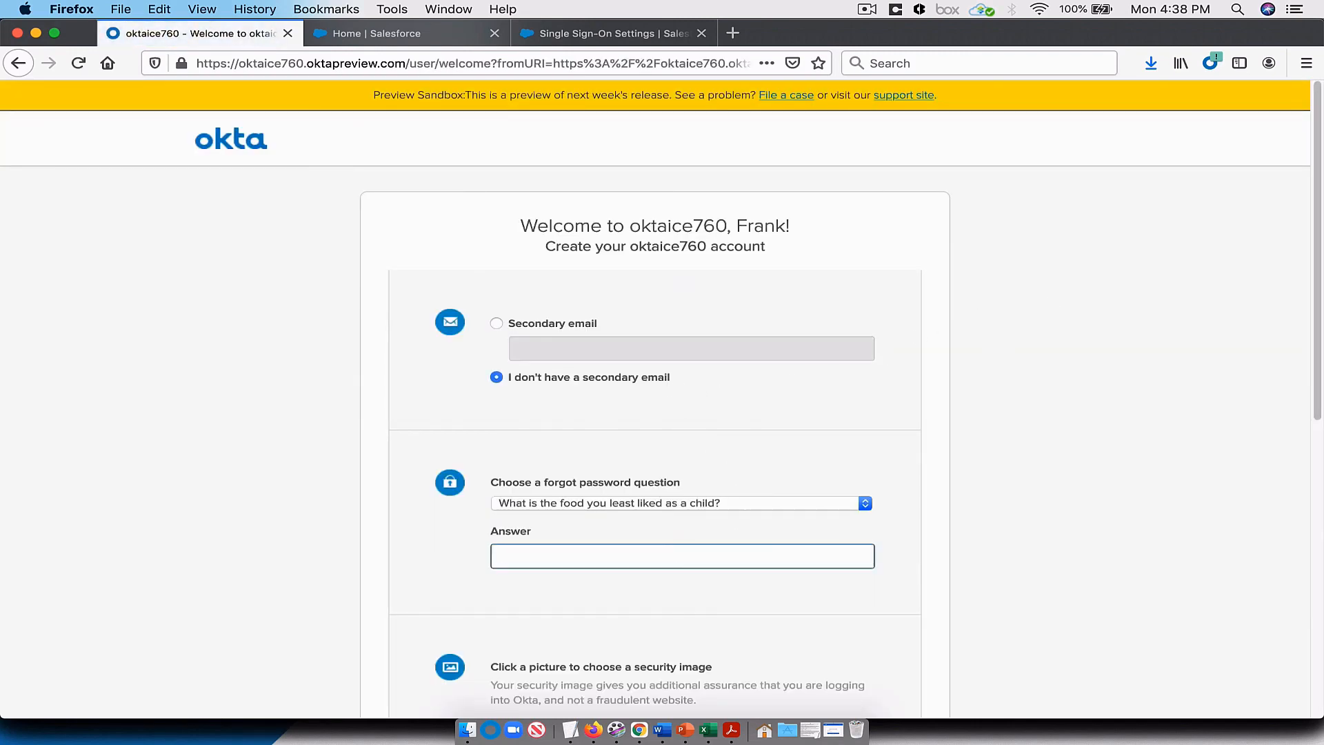
pyautogui.scroll(-5, 552, 441)
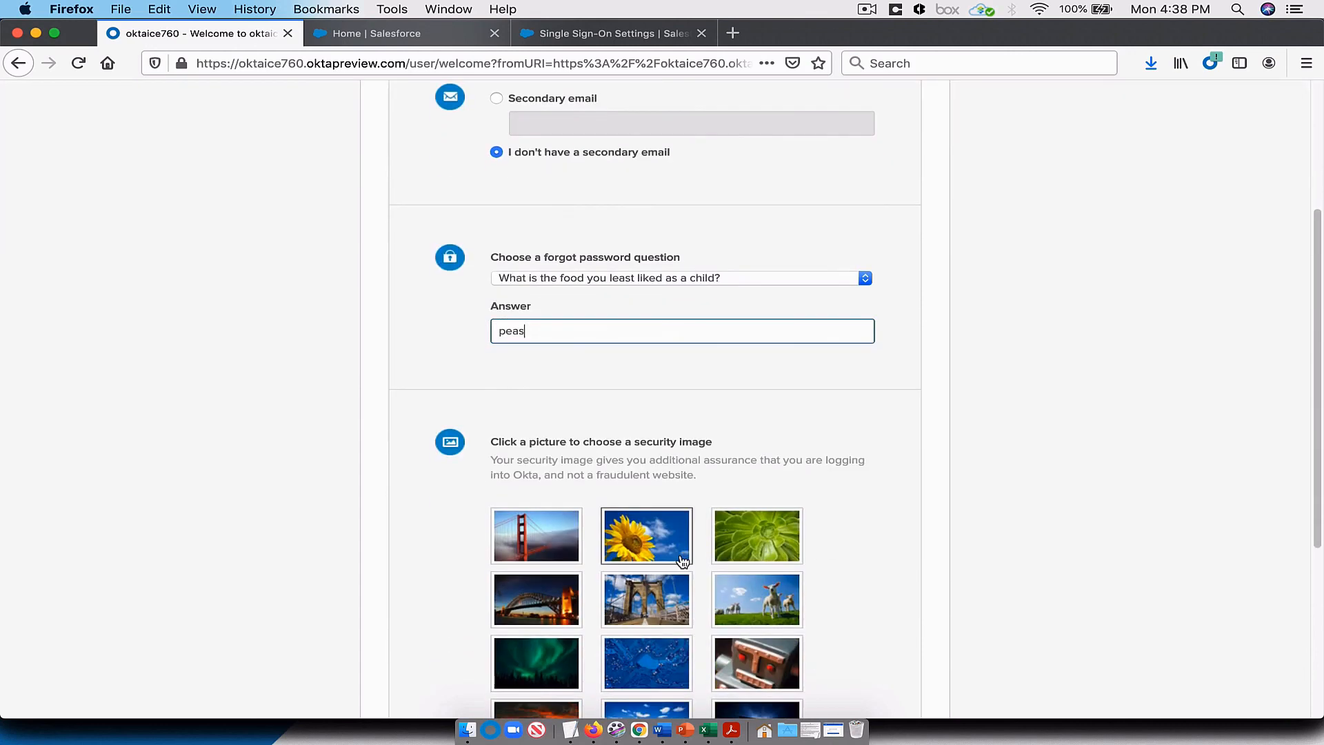
pyautogui.click(551, 442)
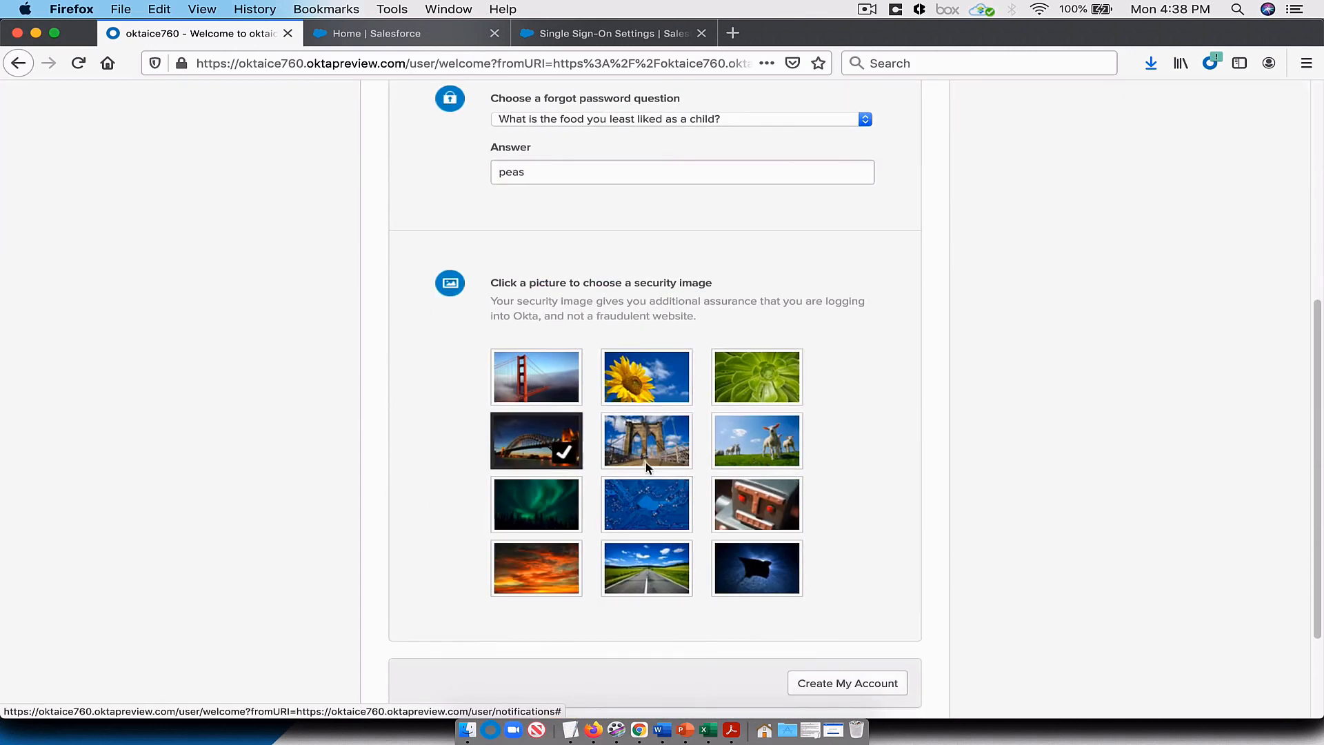
pyautogui.scroll(-2, 1071, 545)
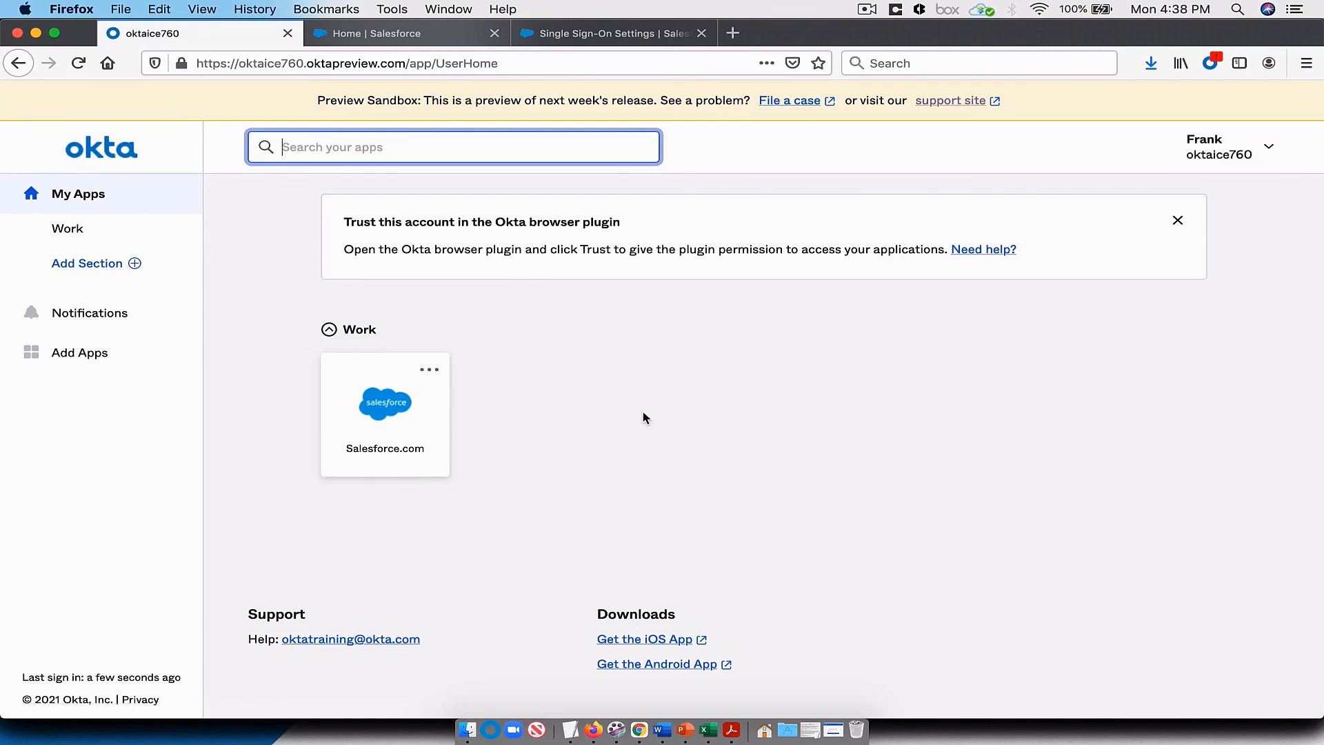
# Step: Launch Salesforce.com from the user's Okta apps and view the profile details to check which account is signed in
pyautogui.click(388, 429)
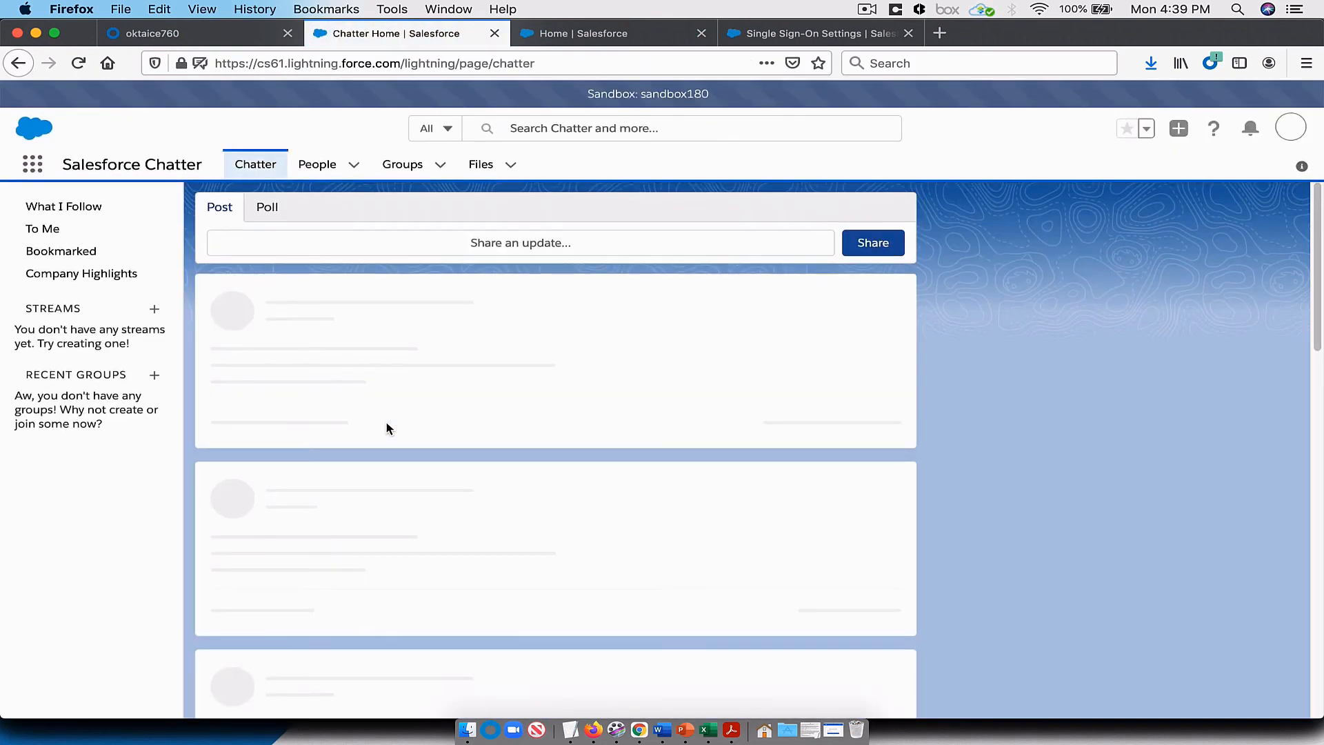
pyautogui.click(1291, 129)
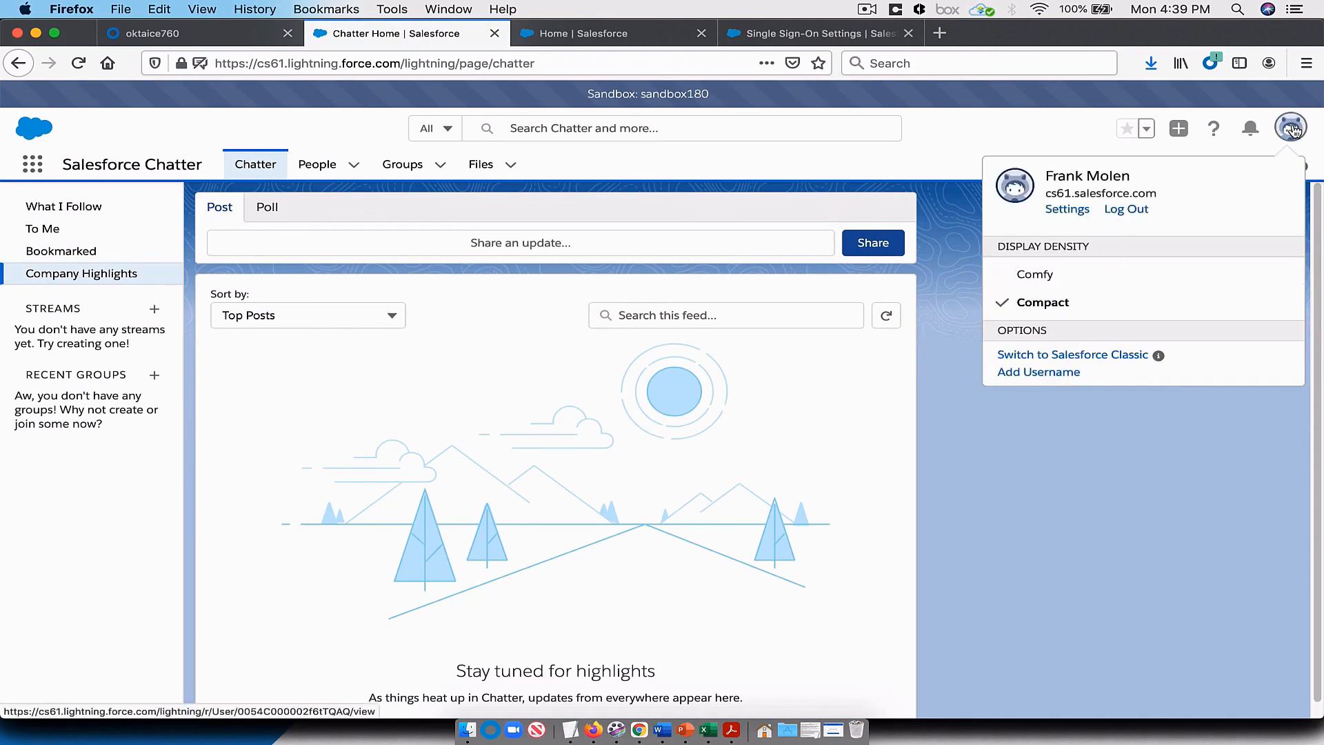